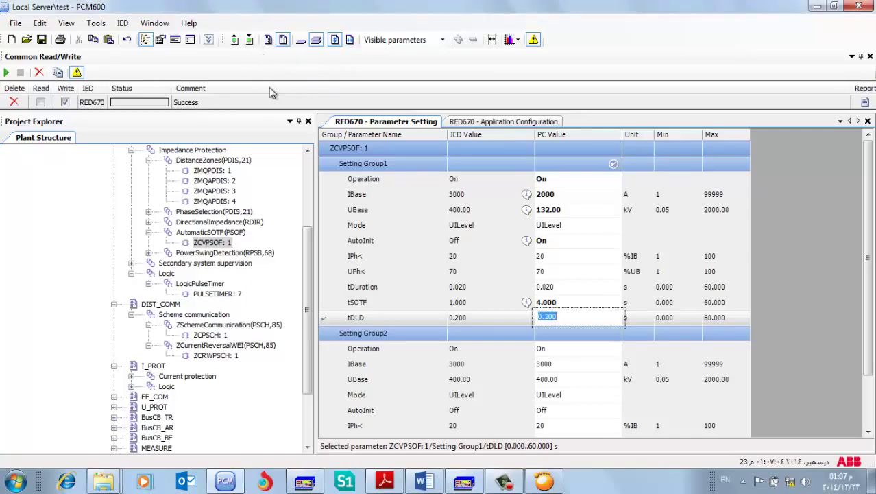
Write the changed parameters of ZCVPSOF: 1 to the RED670 with read back enabled
left_click(250, 41)
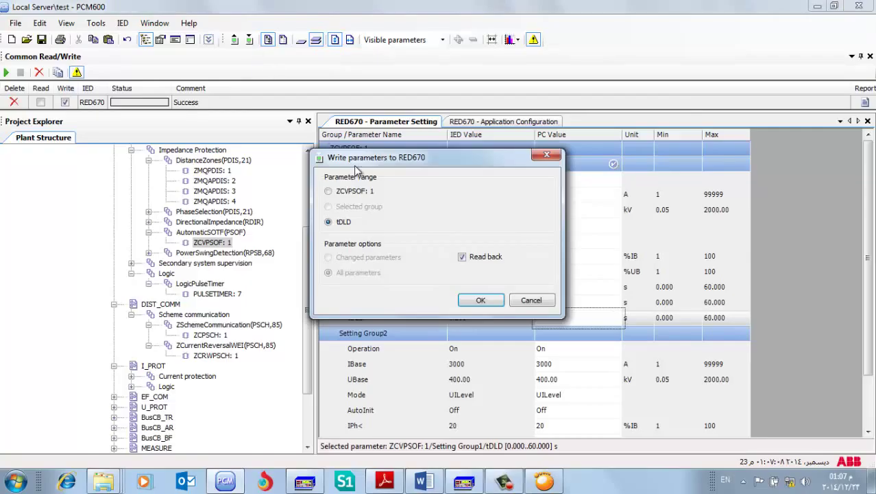
left_click(329, 191)
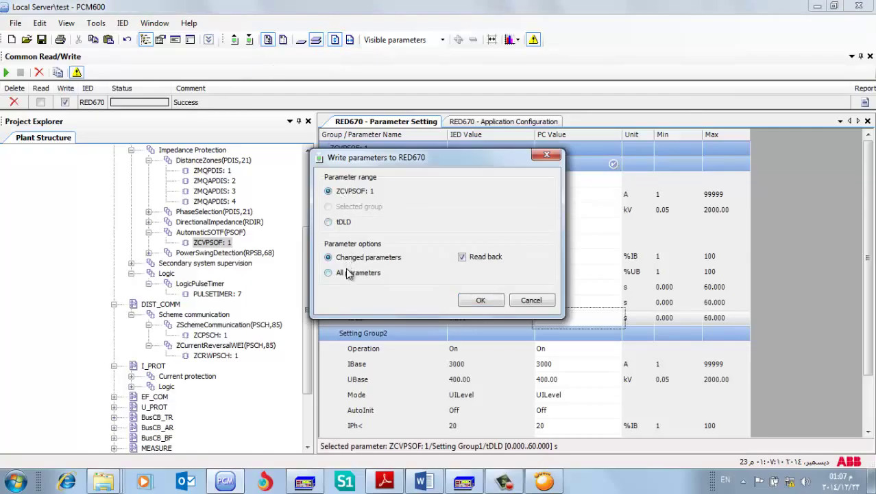
left_click(479, 300)
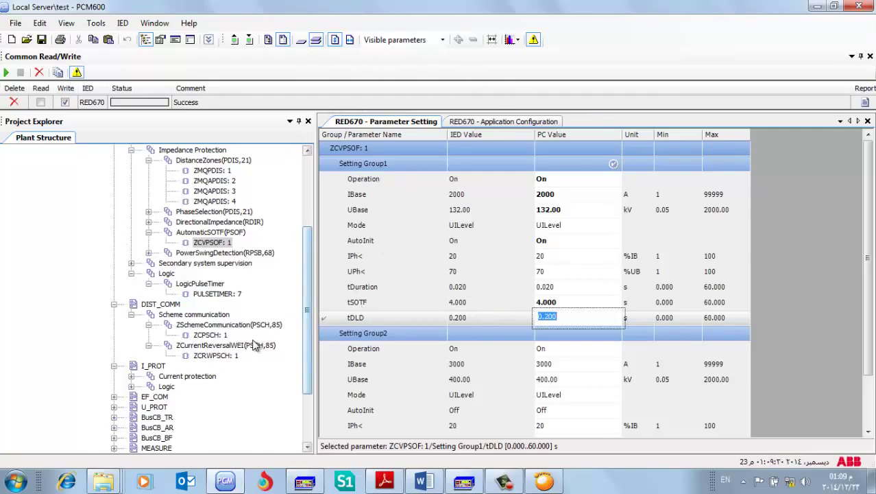
Show the switch-on-to-fault logic on the DIST_PROT page of the application configuration and monitor its signals online
left_click(466, 124)
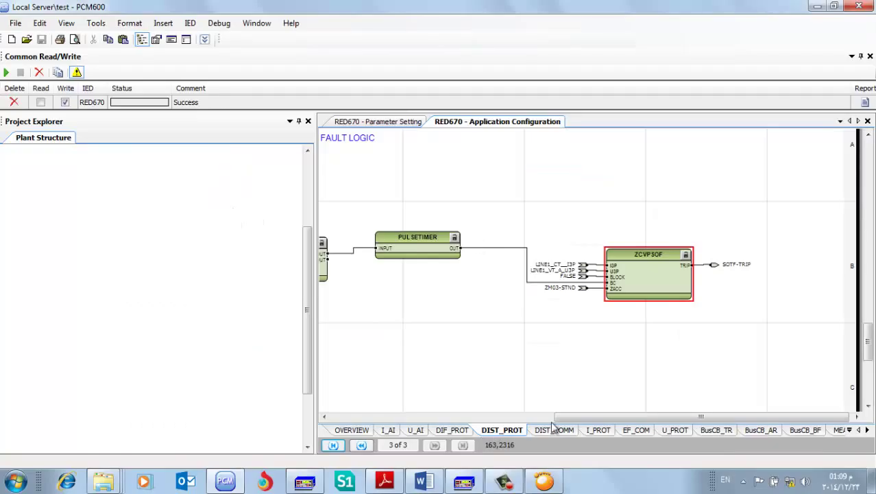
left_click_drag(568, 415, 433, 416)
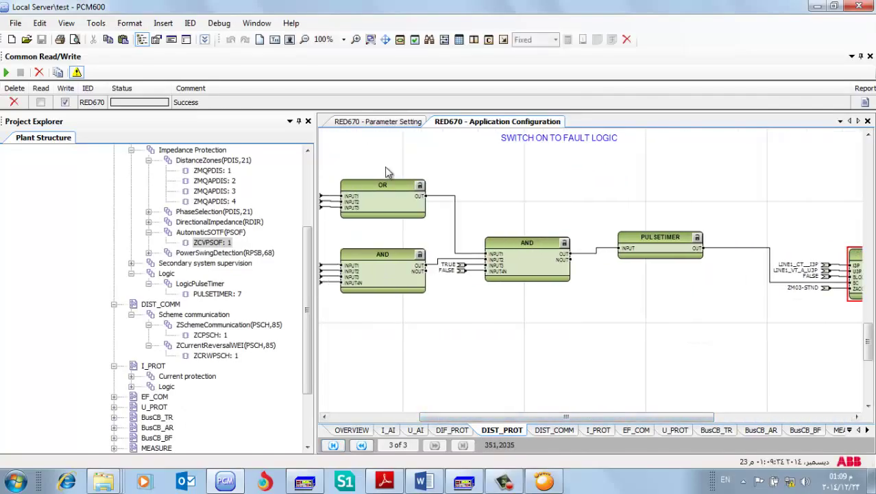
left_click_drag(521, 415, 472, 409)
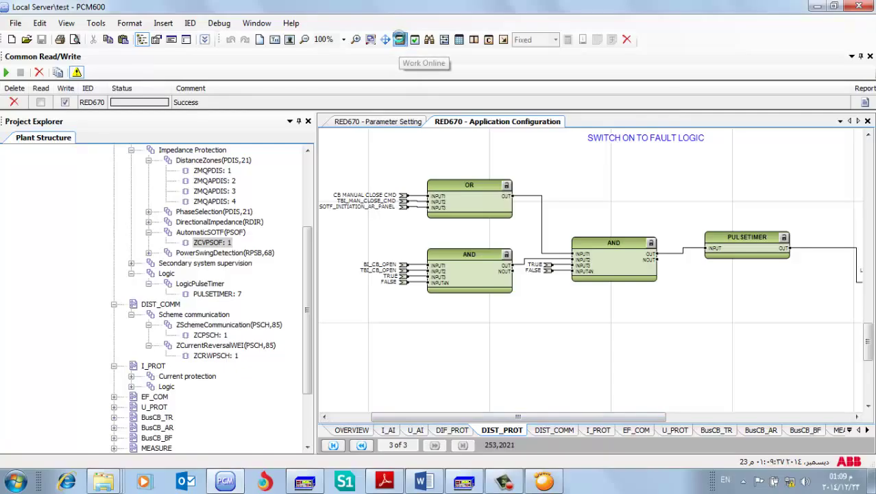
left_click(401, 40)
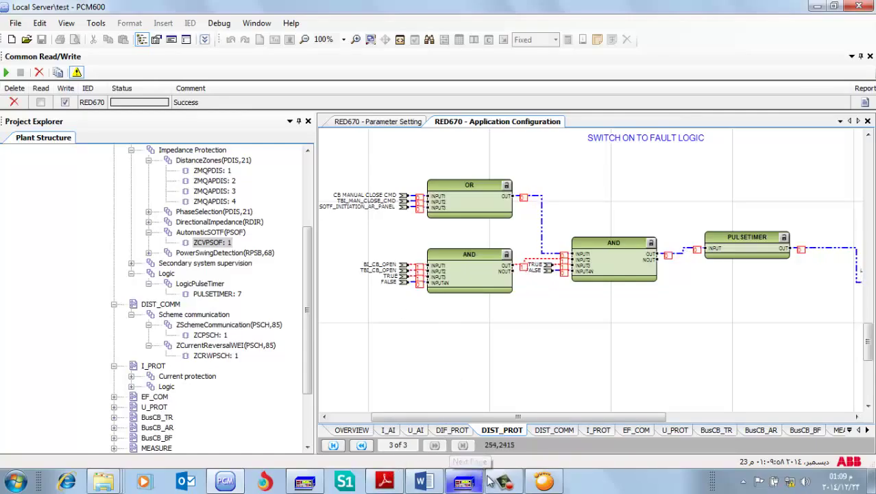
mouse_move(506, 483)
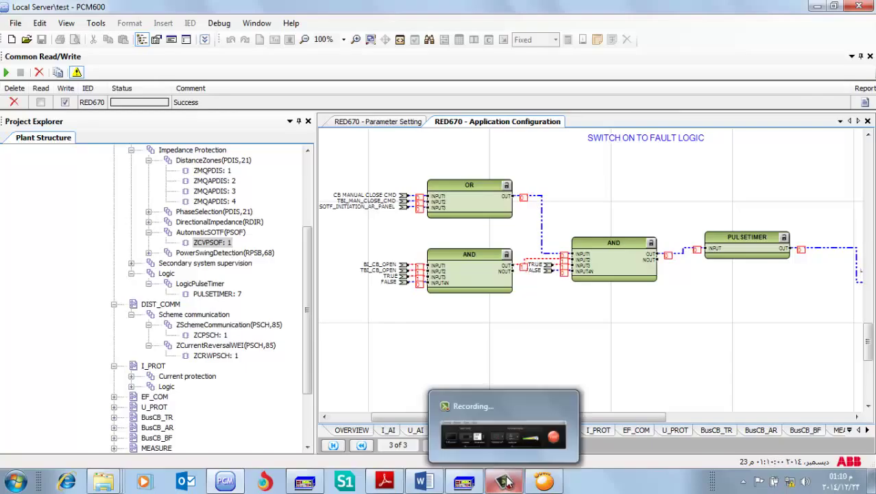
scroll(512, 361, "up", 3)
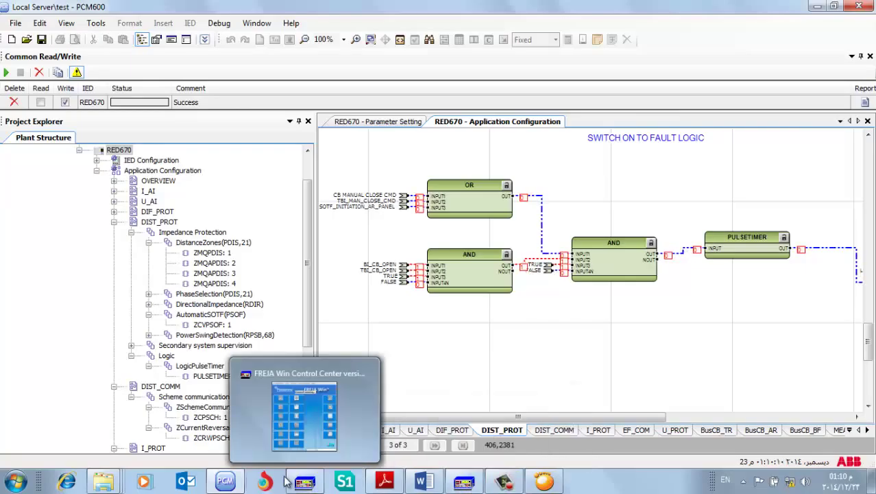
Switch to FREJA Win, exit the General instrument and open the Distance instrument with the RED 670 relay test
left_click(307, 485)
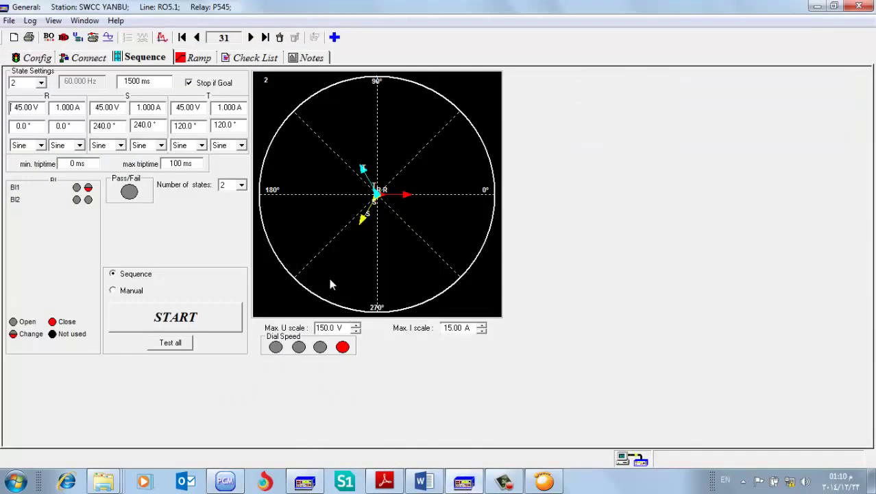
left_click(10, 22)
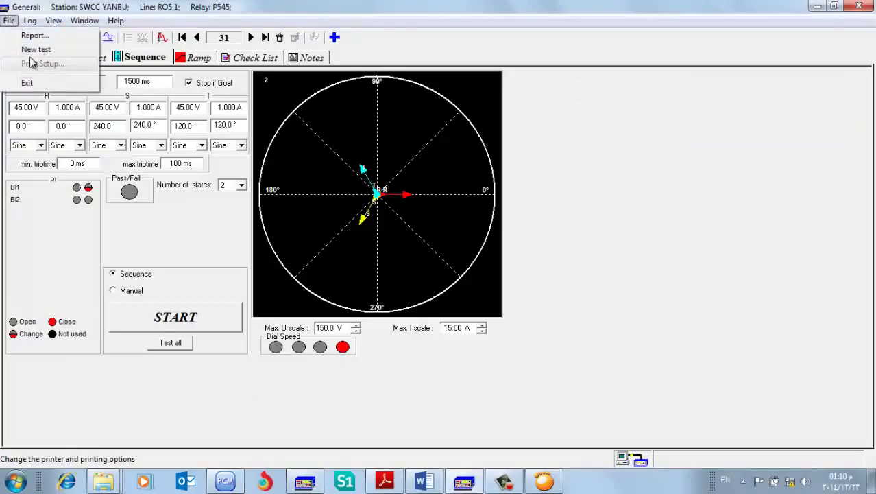
left_click(41, 85)
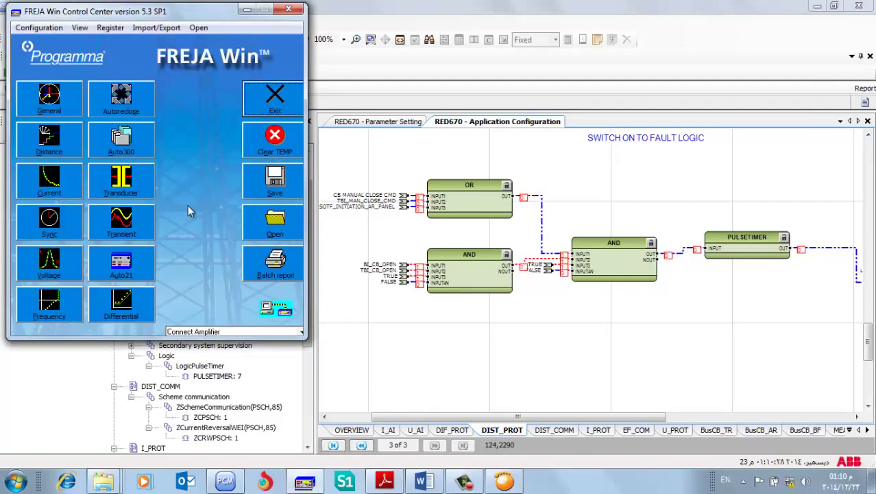
left_click(60, 144)
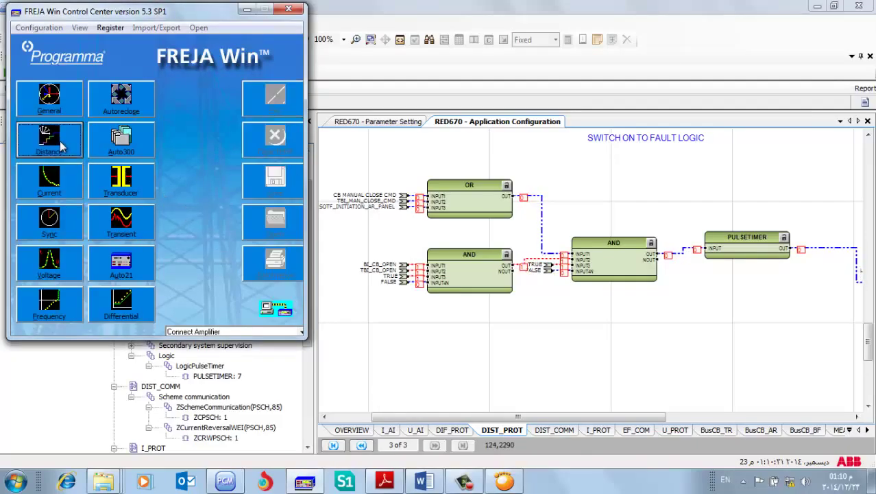
left_click(159, 249)
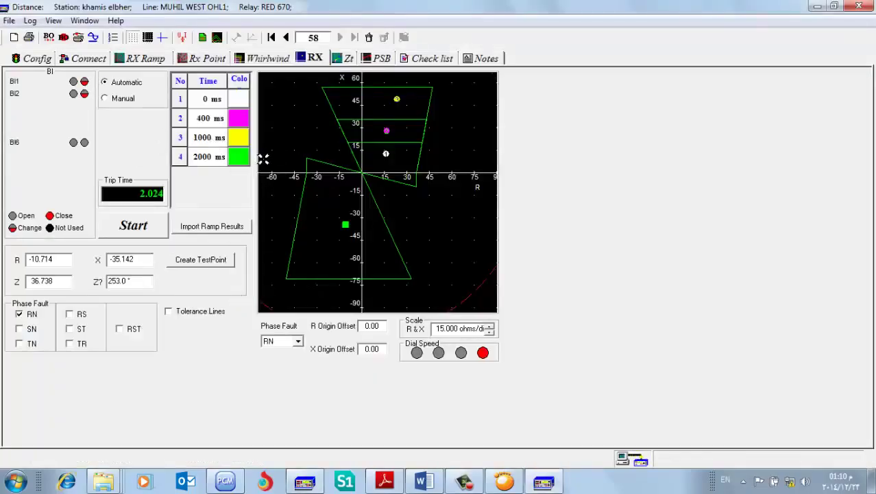
Check the binary output list, close it unchanged, and run the automatic RX distance test for phase fault RN
left_click(50, 40)
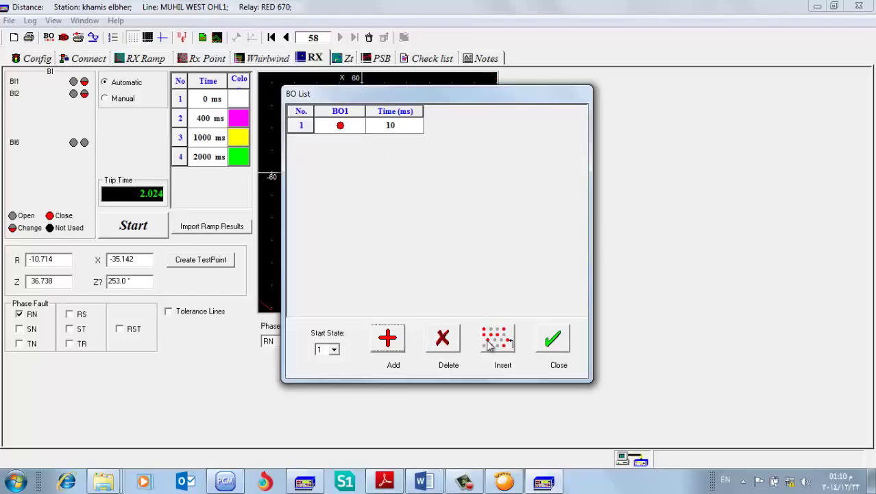
left_click(548, 345)
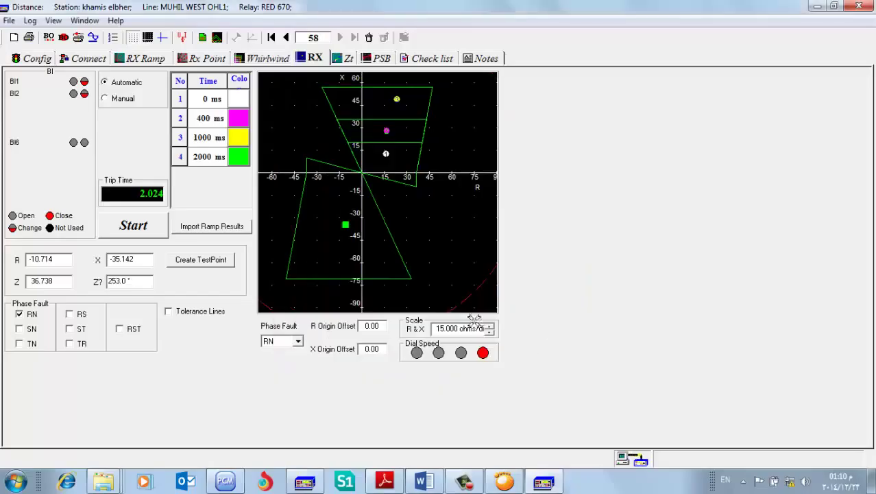
left_click(134, 228)
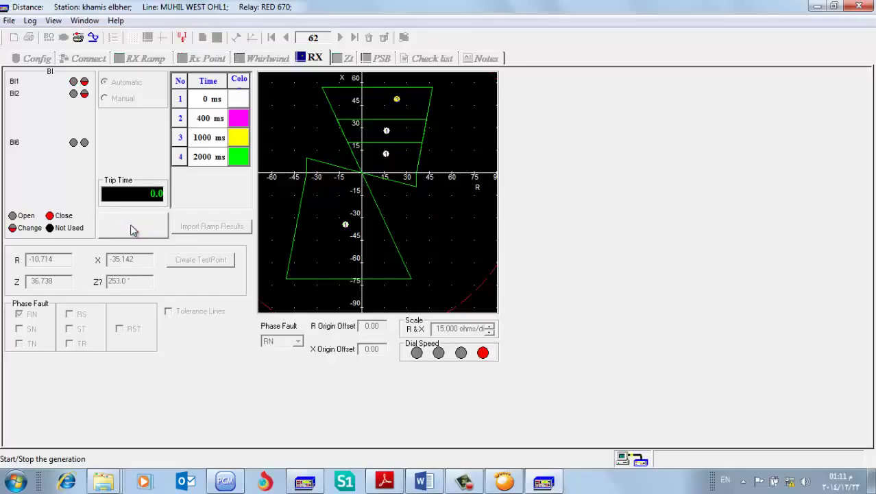
left_click(133, 229)
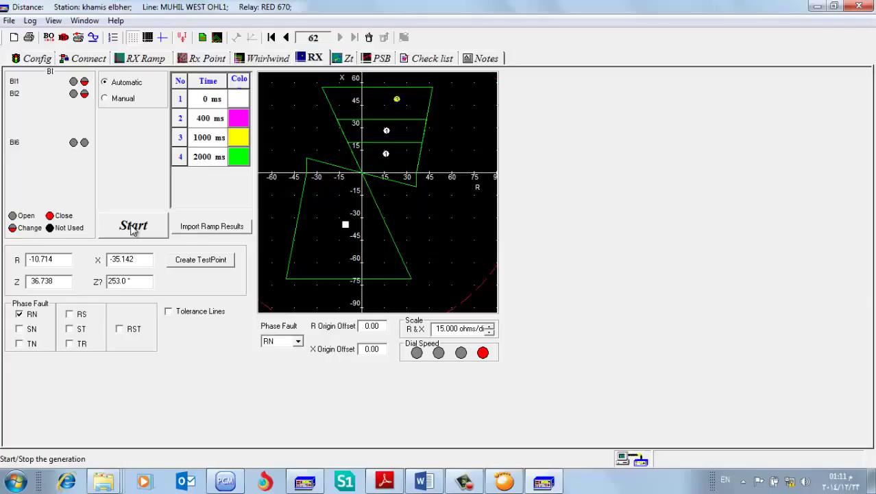
left_click(132, 228)
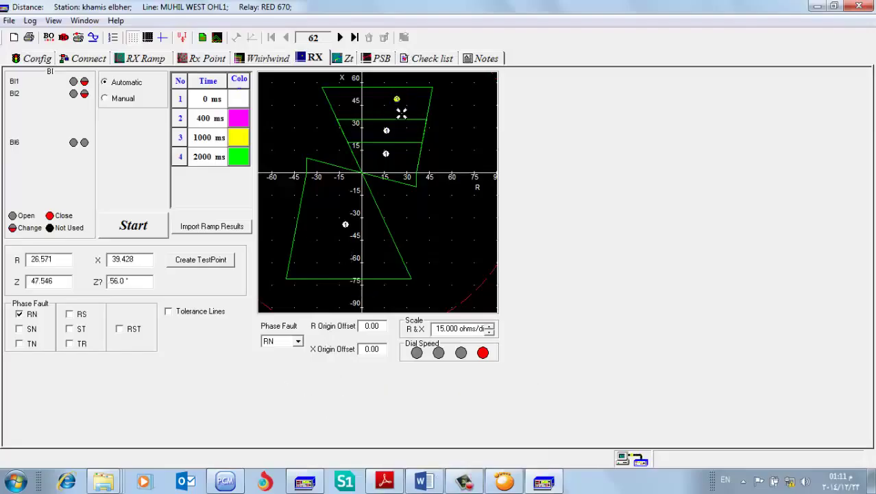
Compare the online switch-on-to-fault logic in PCM600 with the RX distance test in FREJA, and select the zone 3 test point
left_click(229, 480)
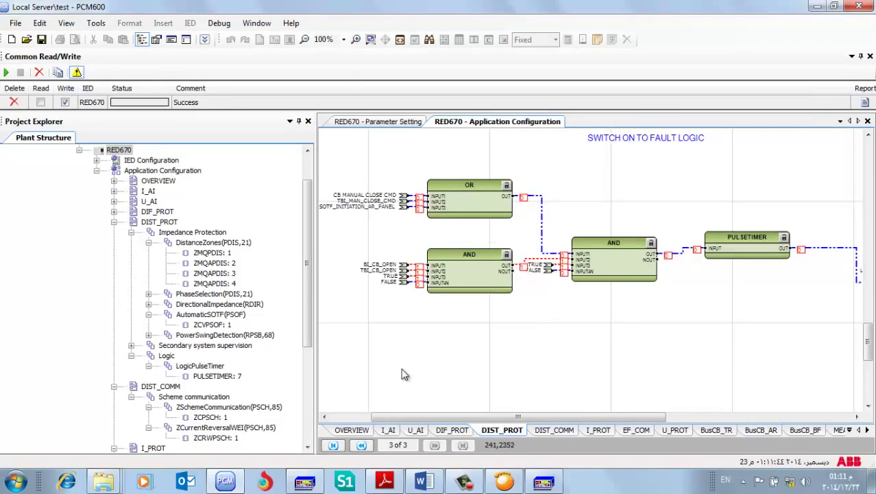
left_click(543, 482)
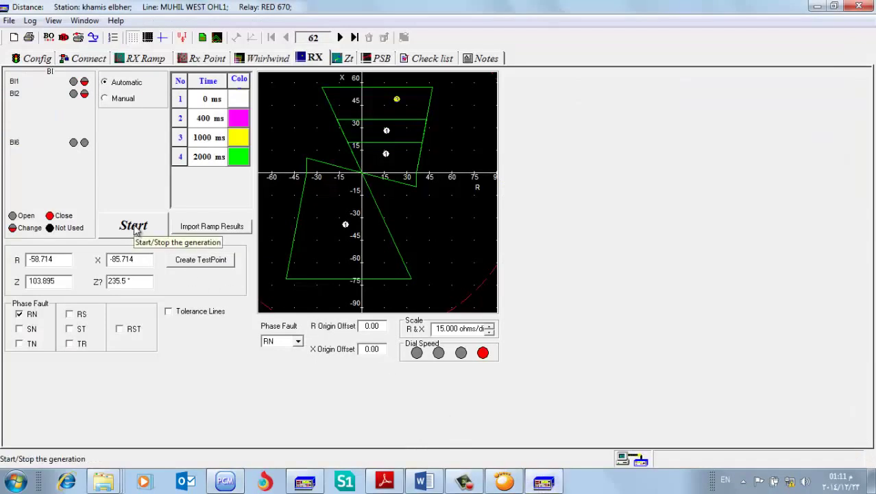
left_click(228, 483)
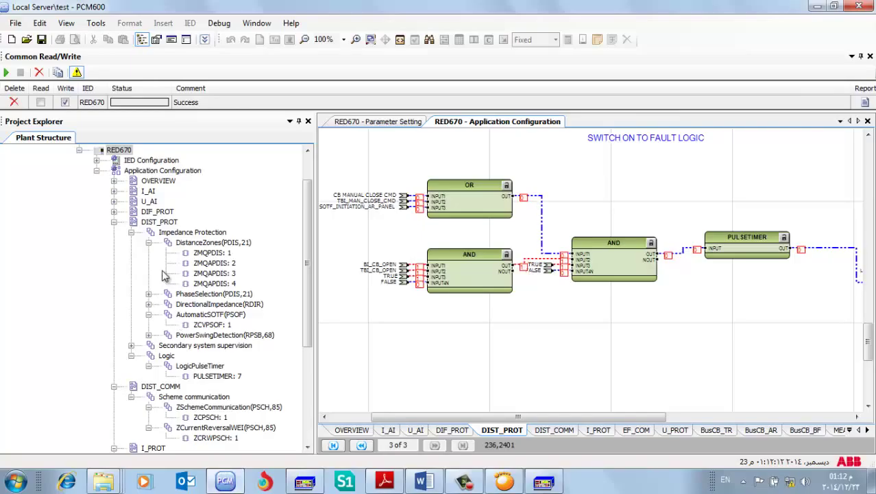
key("alt+Tab")
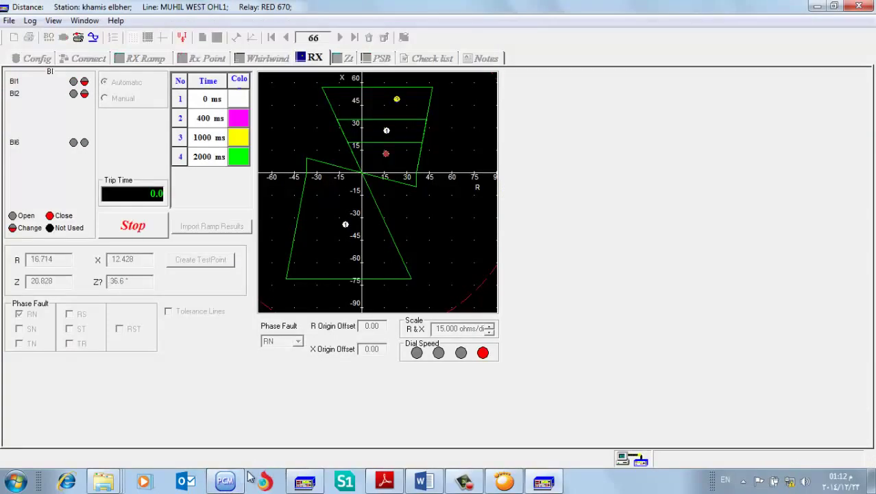
left_click(226, 481)
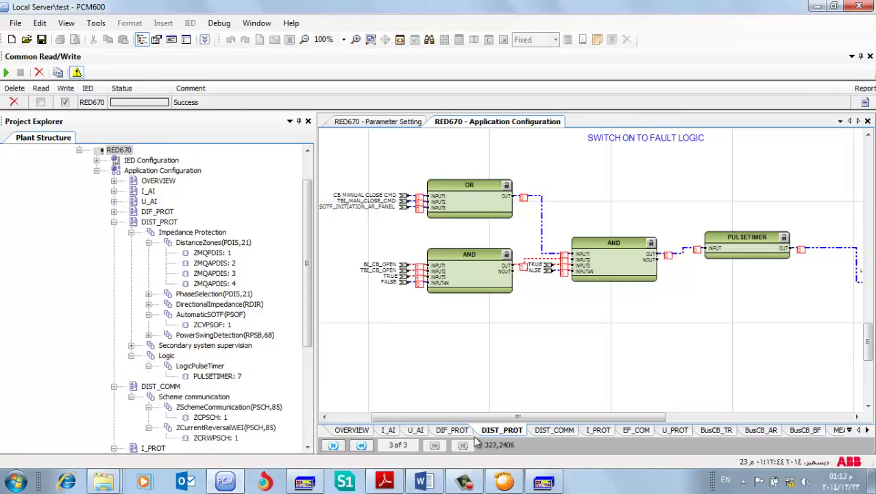
left_click(542, 483)
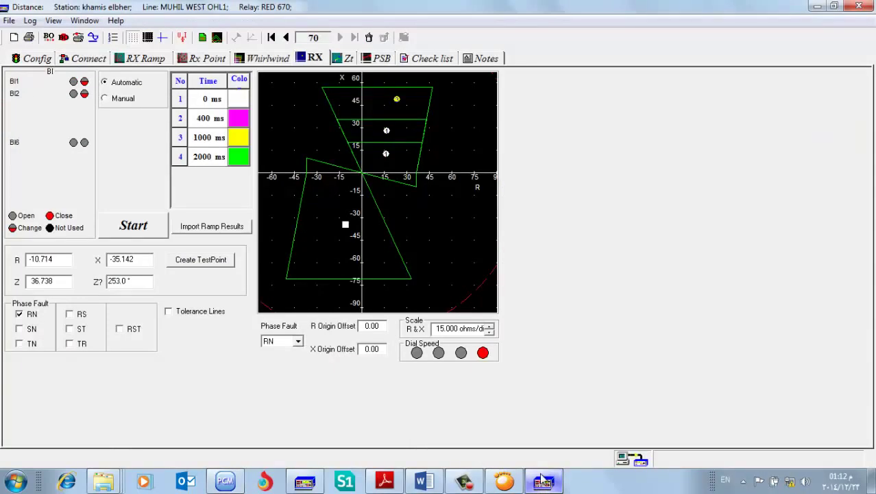
left_click(397, 99)
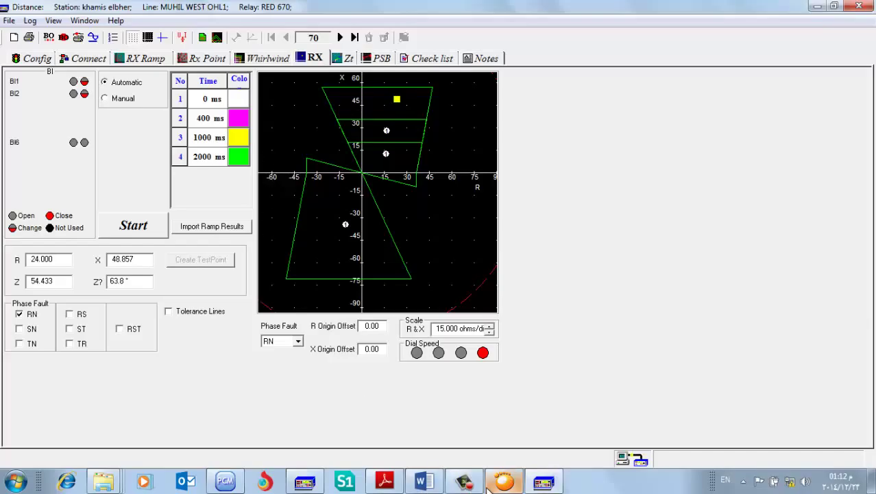
Switch to PCM600, examine the online inputs of the ZCVPSOF block and leave online mode
left_click(230, 481)
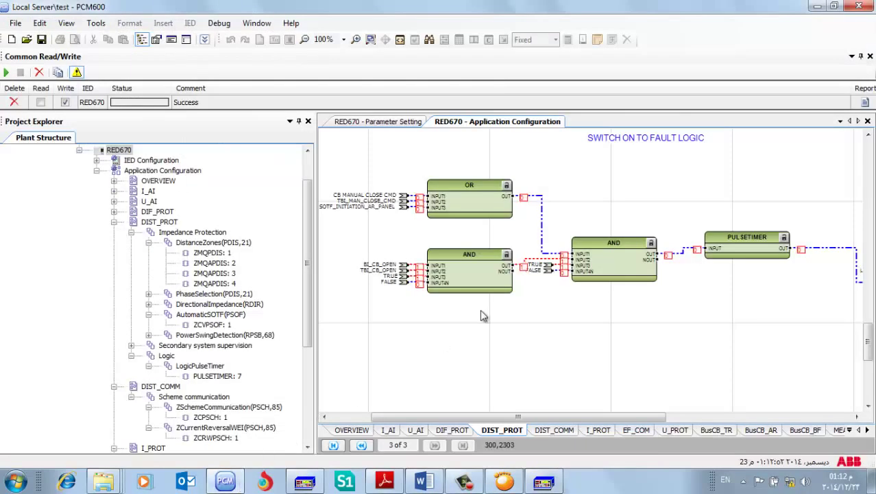
left_click_drag(590, 416, 727, 416)
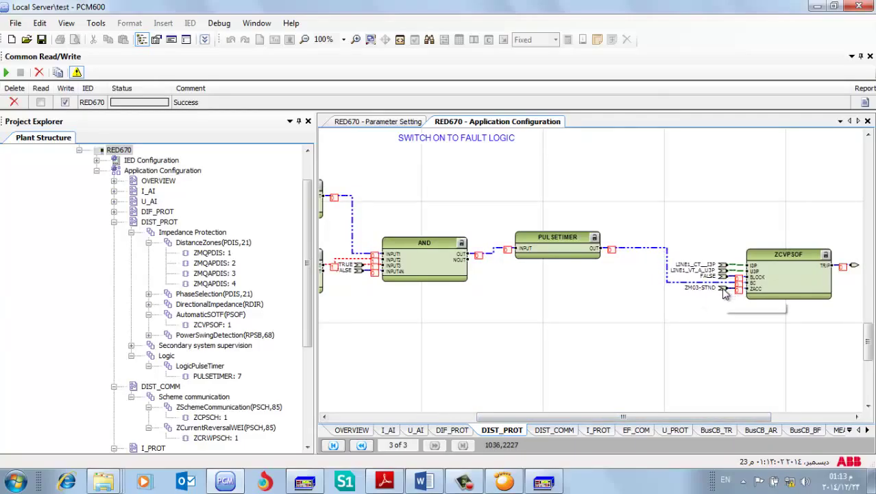
left_click(400, 40)
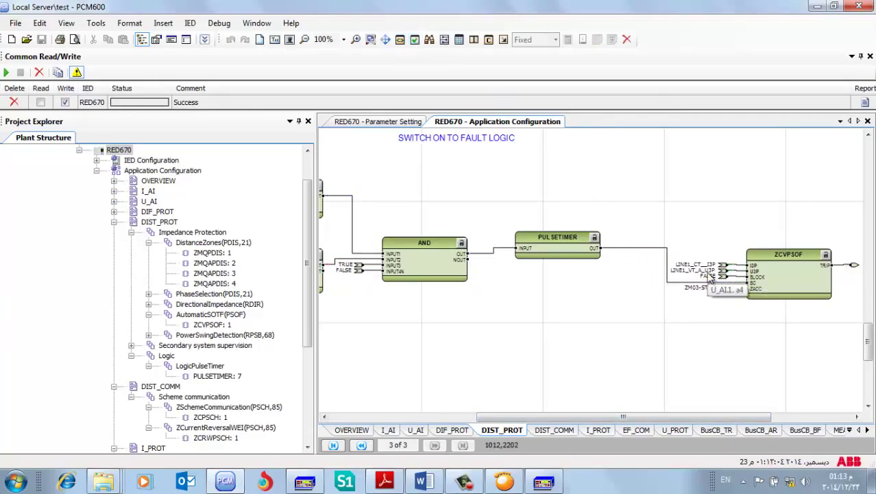
Follow the ZM03-STND input of the ZCVPSOF block to its partner at DIST_PROT.2. c5
right_click(724, 289)
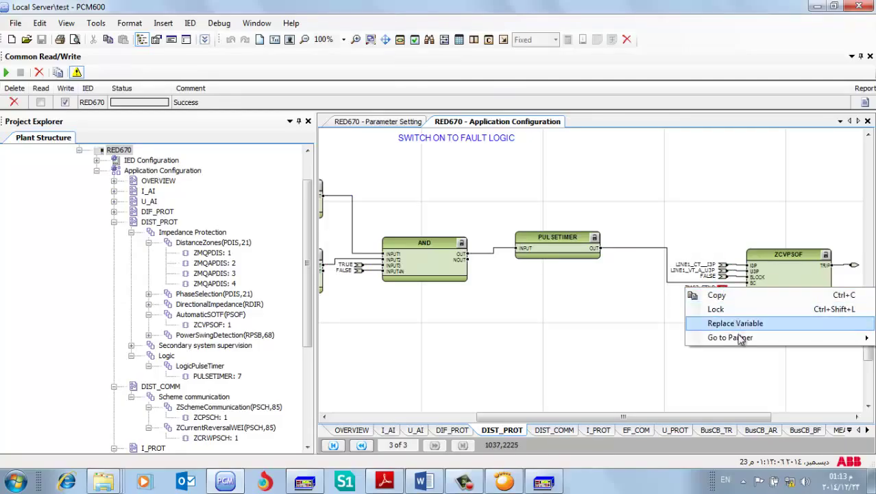
mouse_move(729, 337)
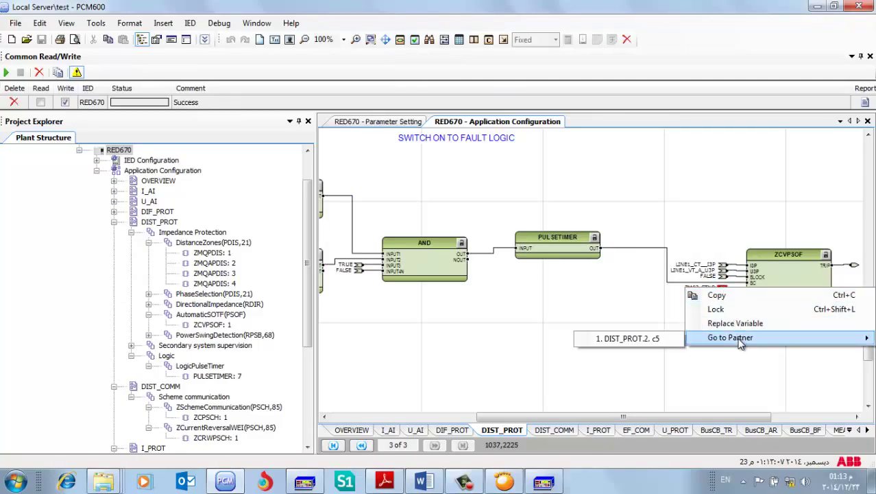
left_click(642, 338)
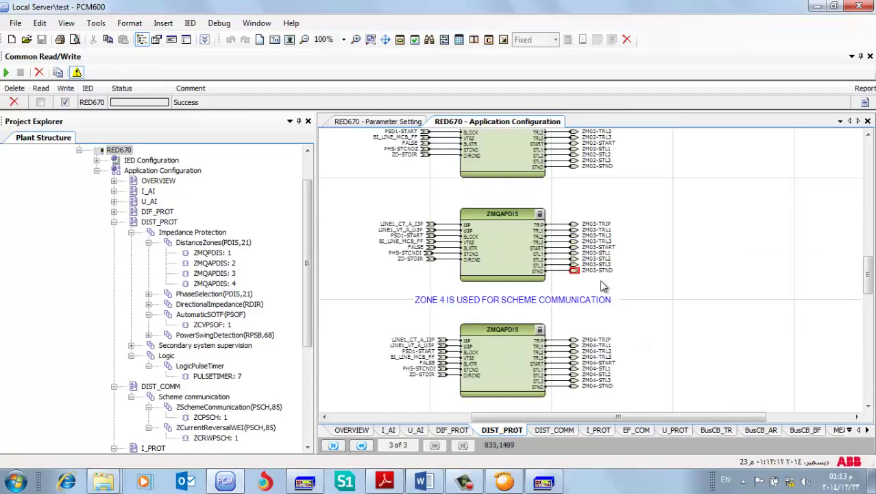
Follow the ZM03-STND output of the zone 3 ZMQAPDIS block to its partner at the ZCVPSOF block
mouse_move(545, 274)
right_click(573, 273)
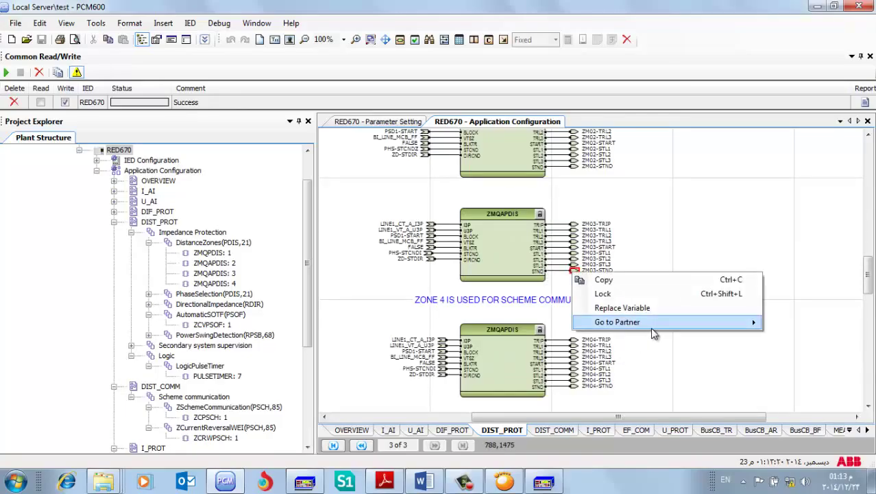
mouse_move(676, 330)
left_click(781, 326)
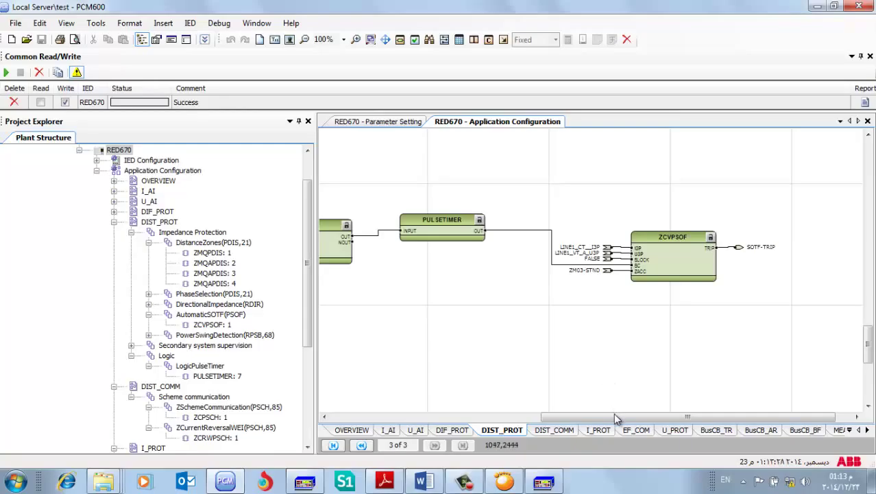
left_click_drag(615, 420, 596, 420)
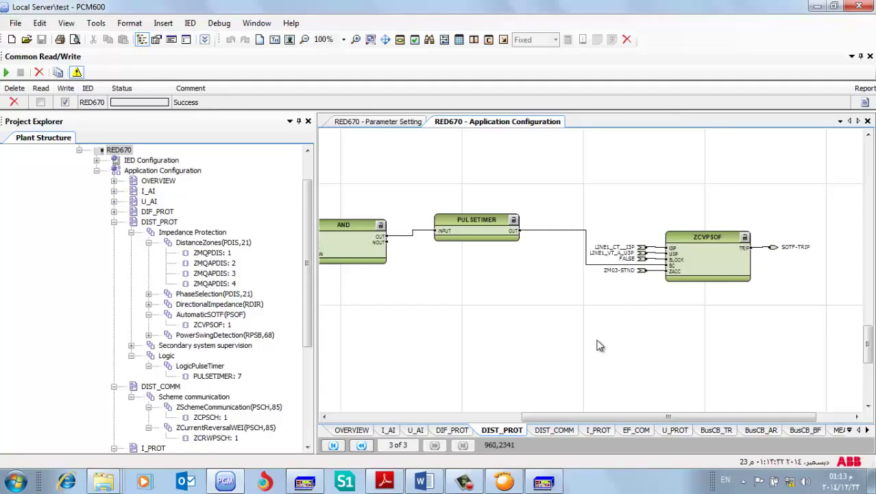
Examine the SOTF-TRIP output of the ZCVPSOF block and locate the ZCPSCH: 1 and ZMQPDIS: 1 blocks in the application configuration
left_click(773, 247)
left_click(758, 317)
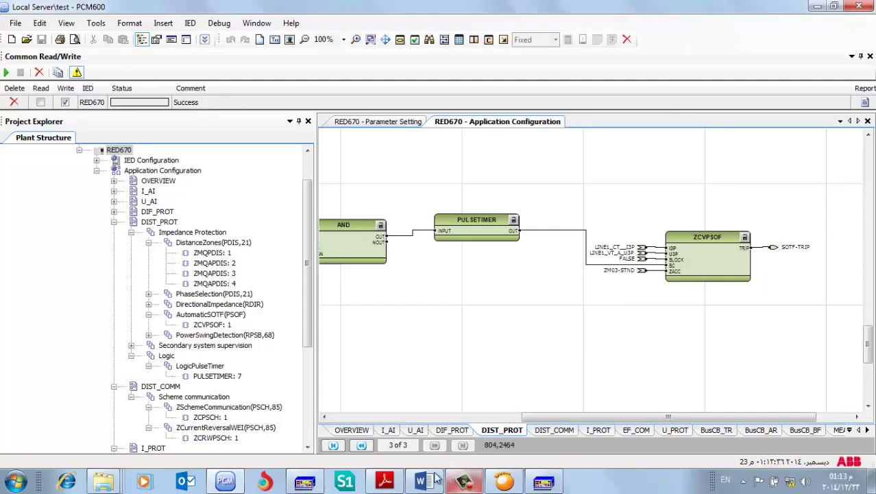
mouse_move(245, 482)
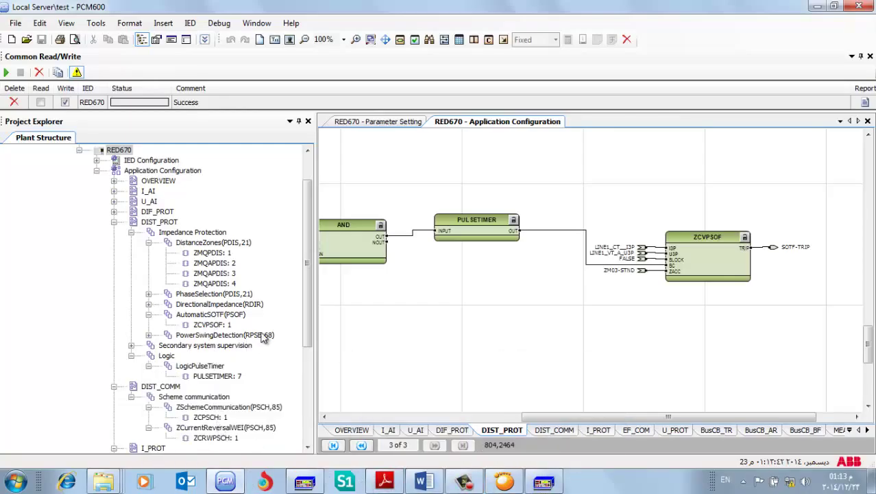
scroll(293, 318, "down", 2)
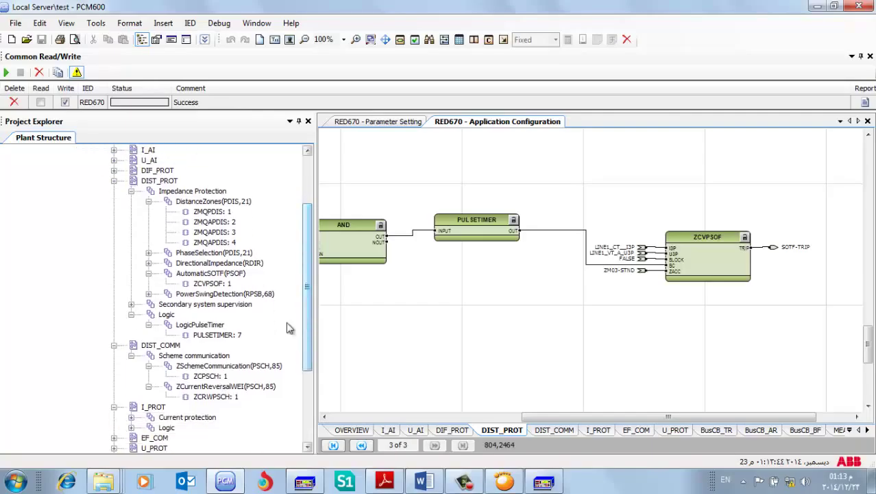
double_click(201, 376)
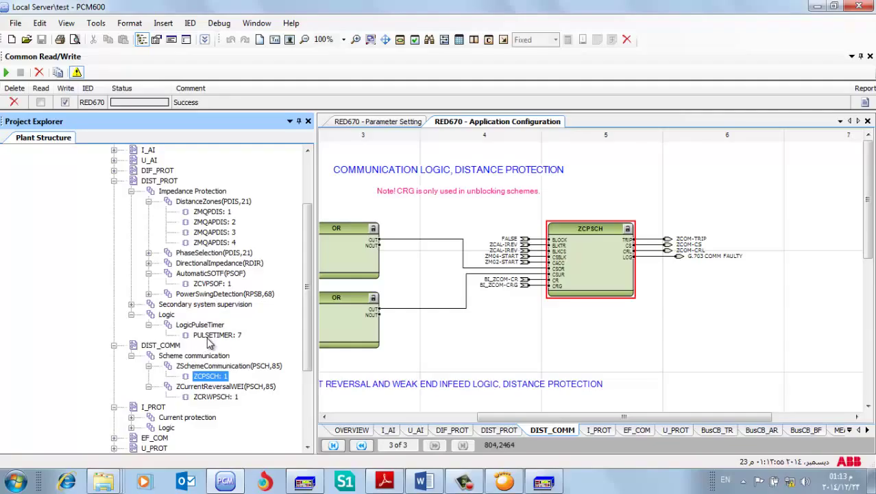
double_click(227, 212)
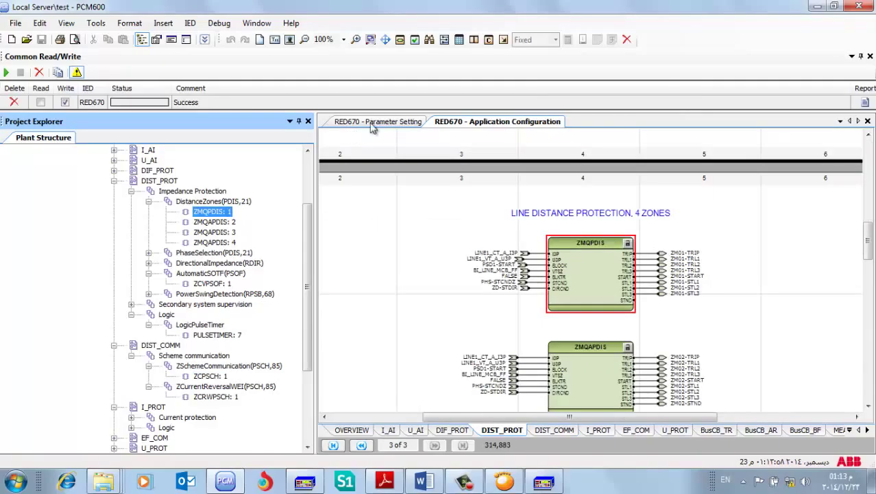
Review the parameter settings of the four distance zones, from ZMQPDIS: 1 through ZMQAPDIS: 2, 3 and 4
left_click(370, 123)
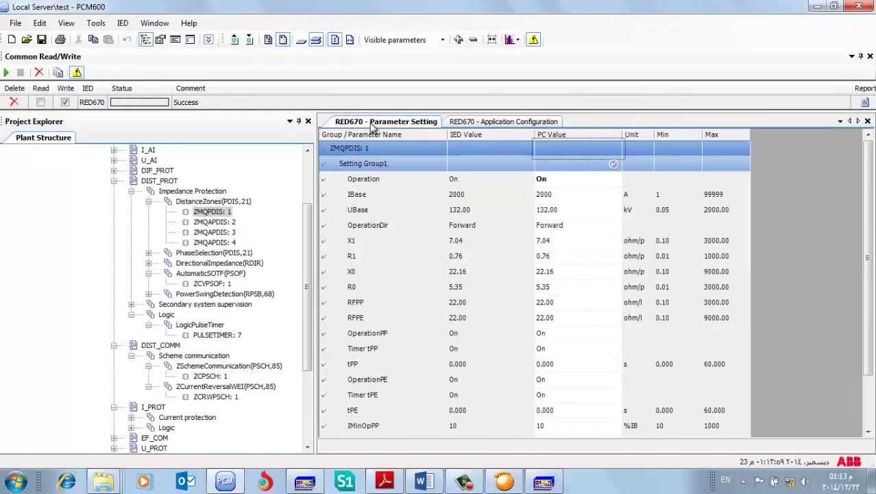
left_click(218, 225)
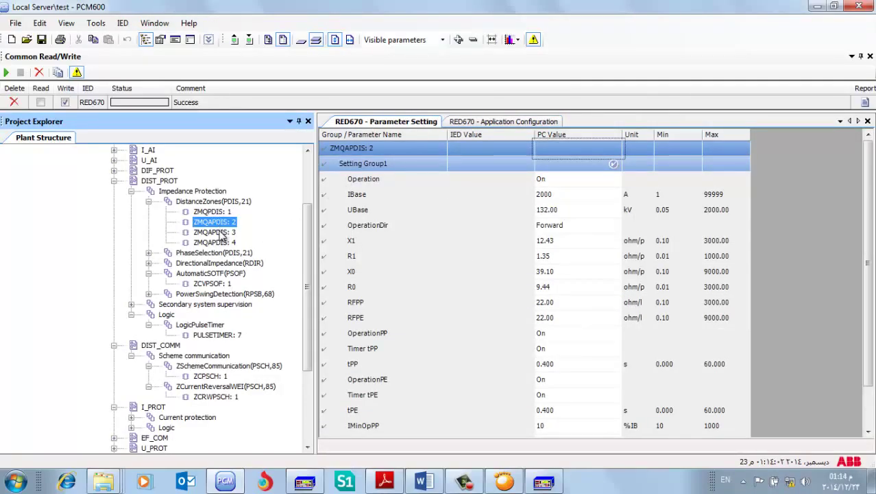
left_click(220, 233)
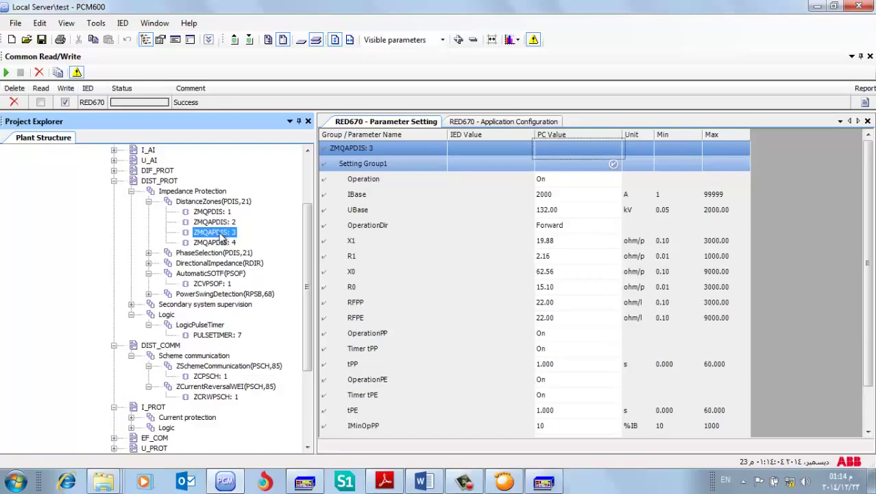
left_click(223, 243)
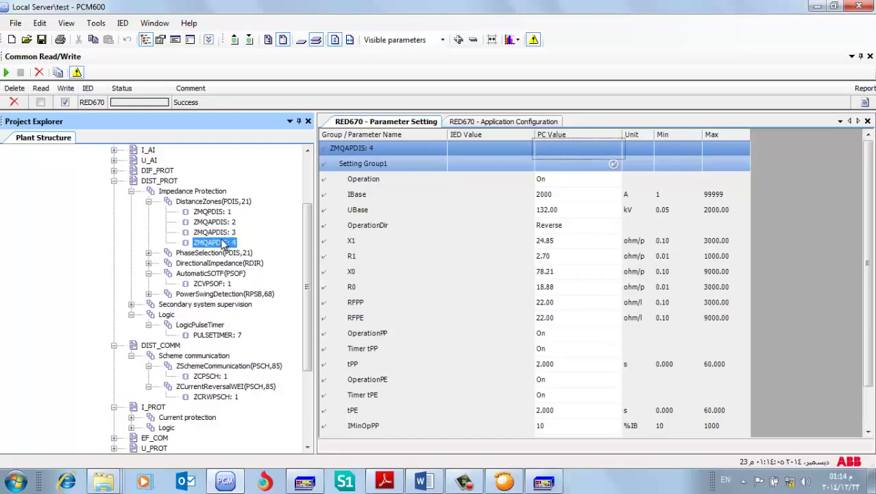
Set tSOTF to 10 s in Setting Group1 of the ZCVPSOF: 1 function
left_click(210, 284)
right_click(210, 283)
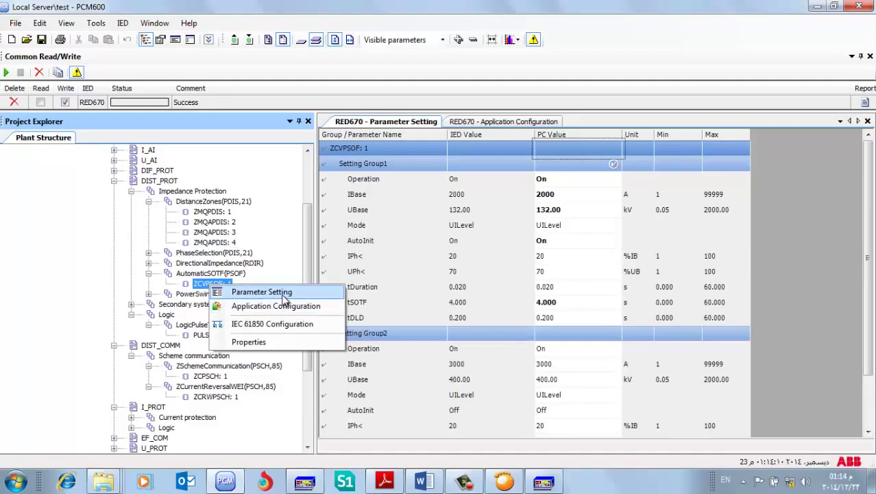
left_click(284, 294)
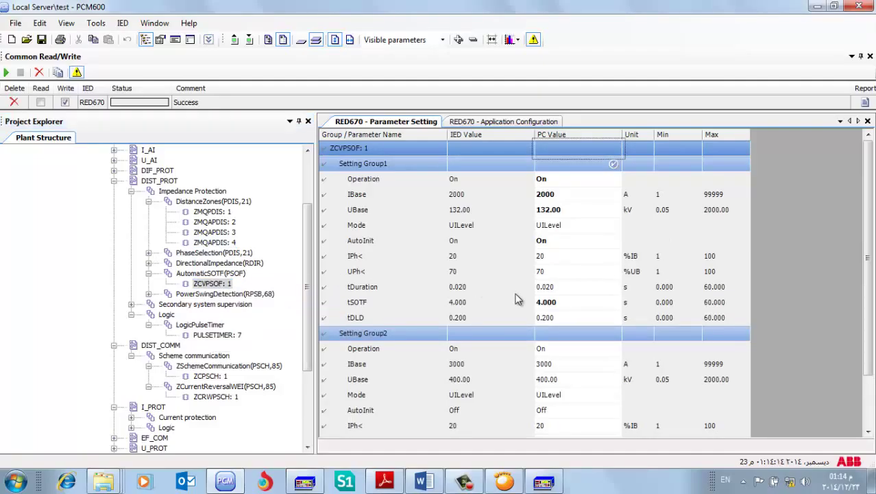
left_click(566, 301)
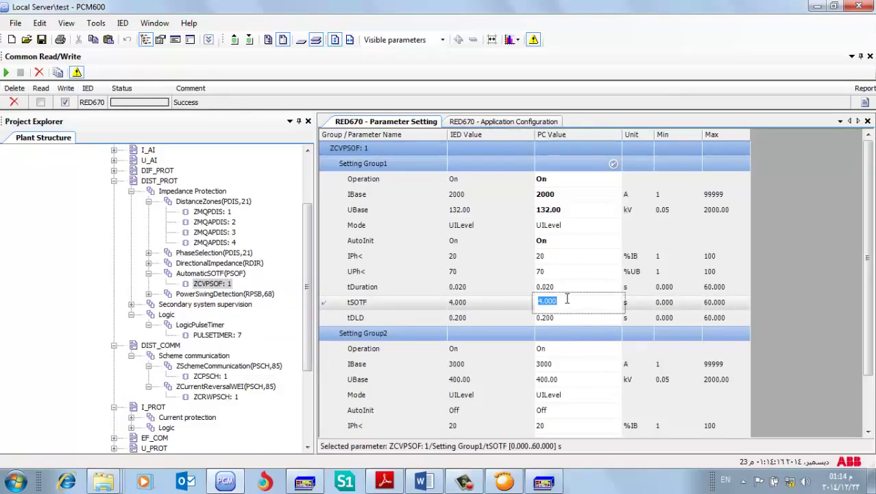
type("10")
key("Return")
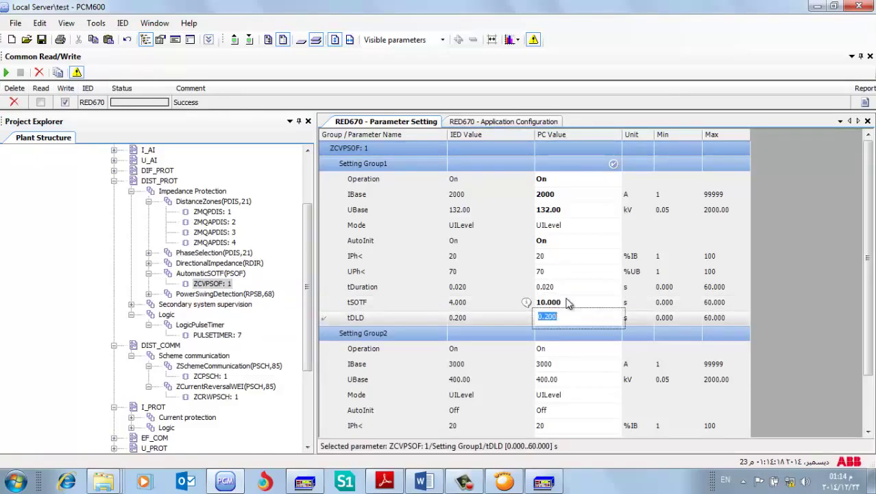
Write all ZCVPSOF: 1 parameters to the RED670 with read back enabled
left_click(249, 39)
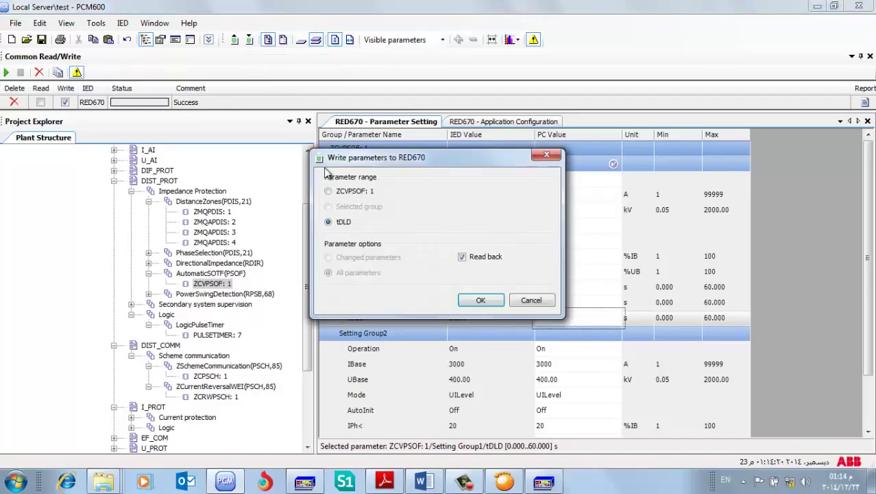
left_click(339, 191)
left_click(349, 273)
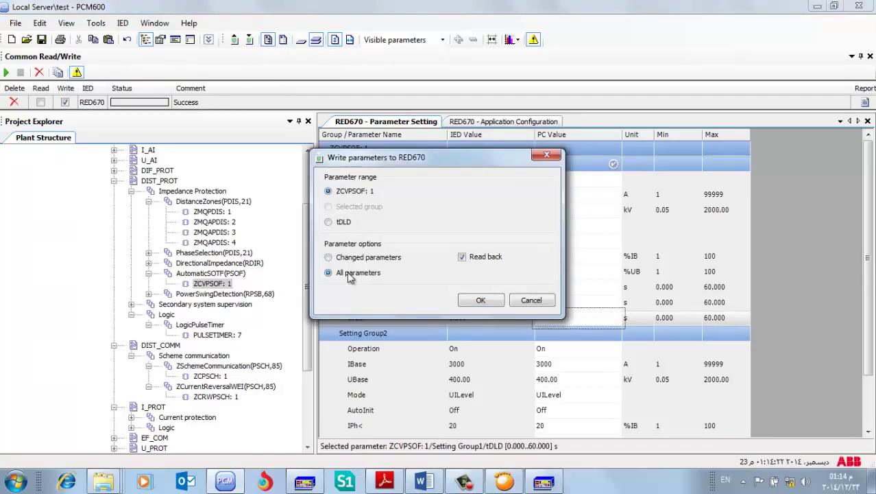
left_click(480, 300)
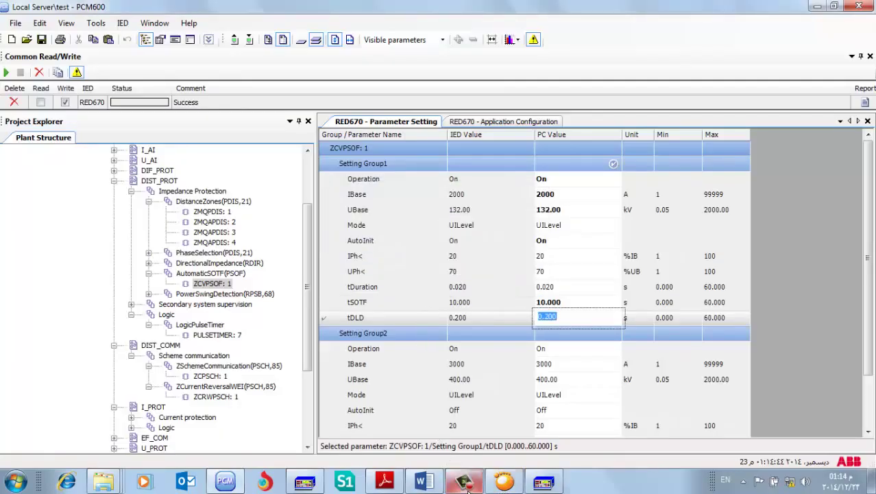
Switch to FREJA and run the automatic RX distance test on the RN fault test points
left_click(543, 482)
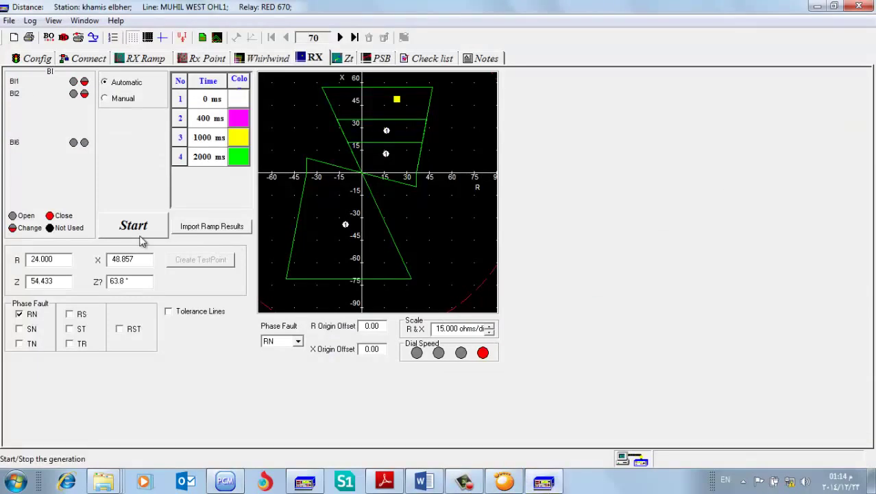
left_click(134, 226)
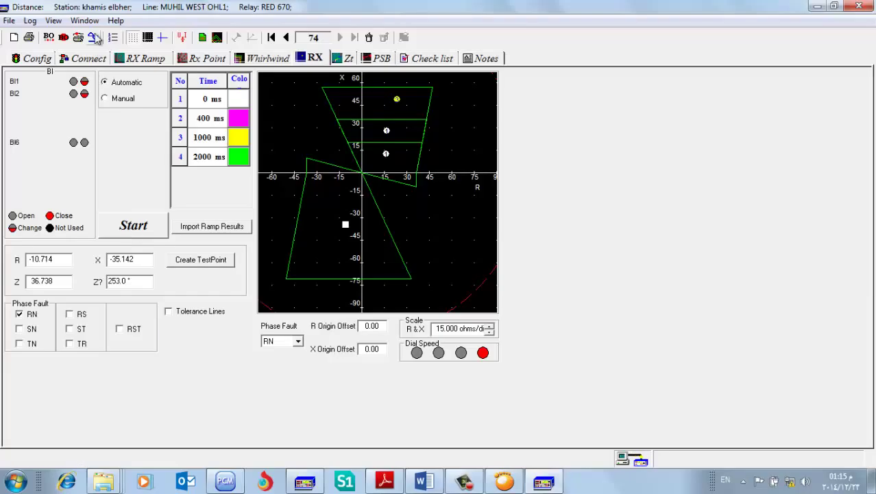
Switch to PCM600 and review the ZCVPSOF: 1 settings, including the UPh< value in Setting Group1
left_click(238, 484)
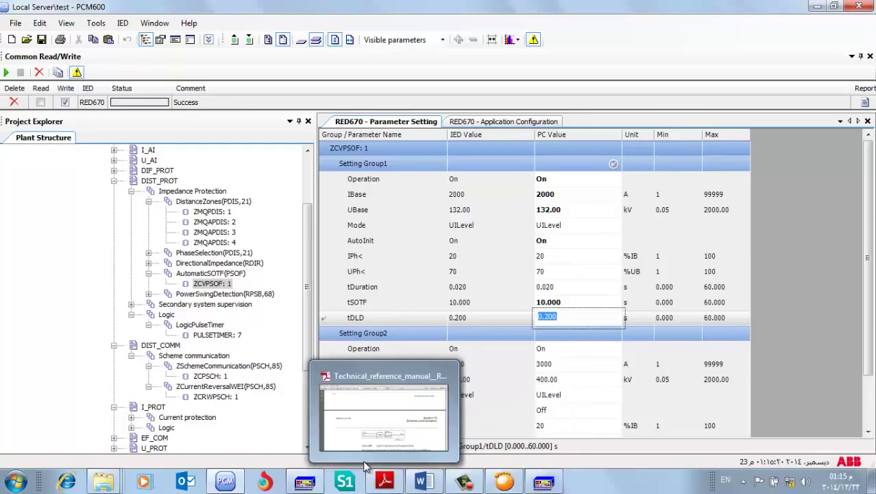
left_click(209, 285)
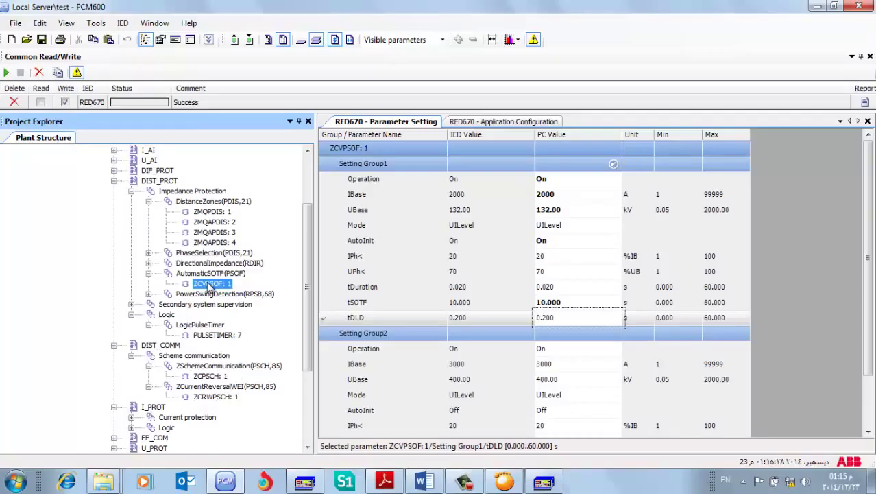
left_click(572, 271)
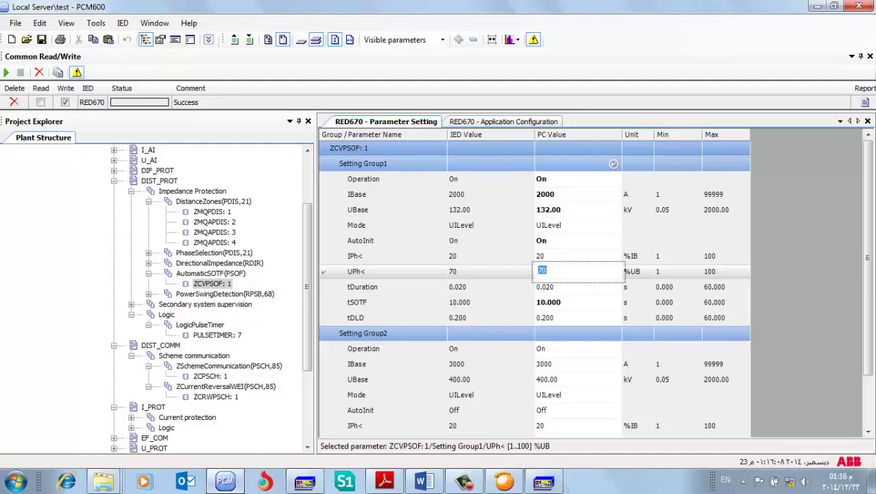
mouse_move(225, 479)
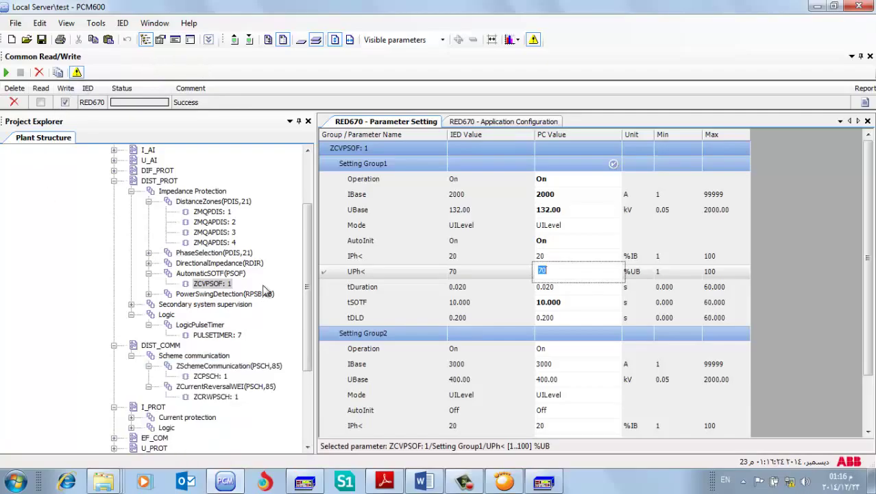
Switch to FREJA and check the binary output list, keeping its start state at 1
left_click(542, 482)
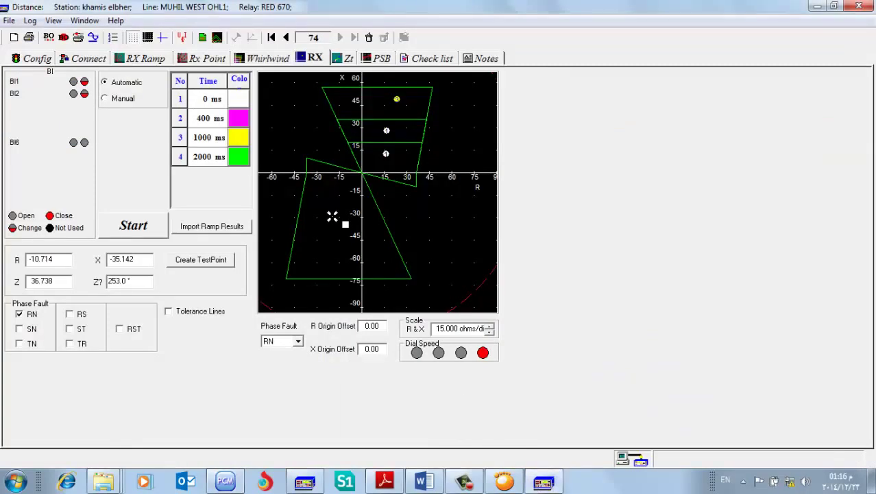
left_click(49, 37)
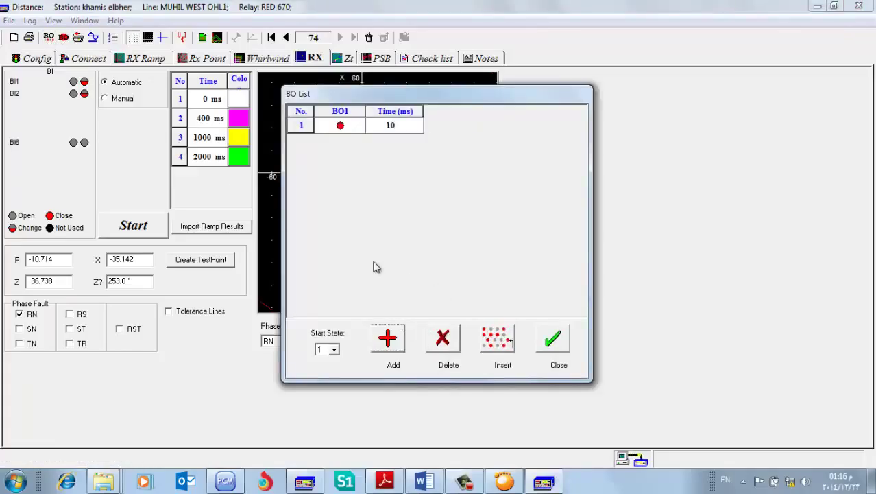
left_click(335, 350)
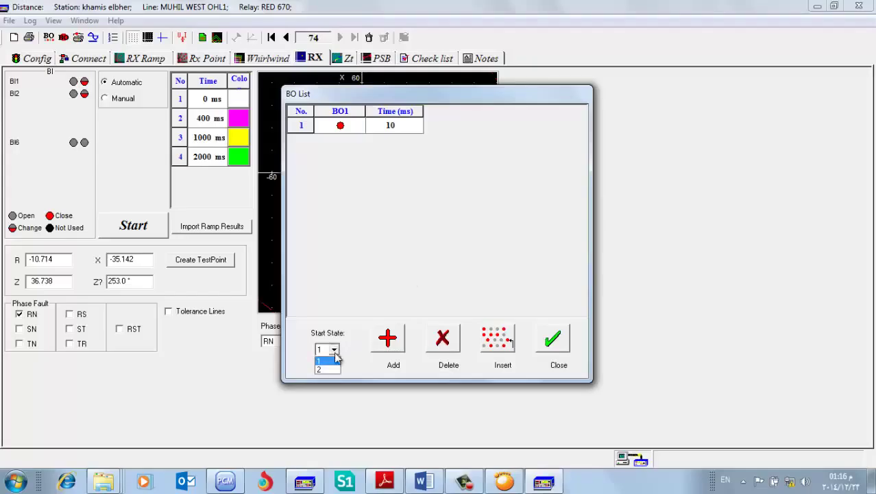
left_click(335, 360)
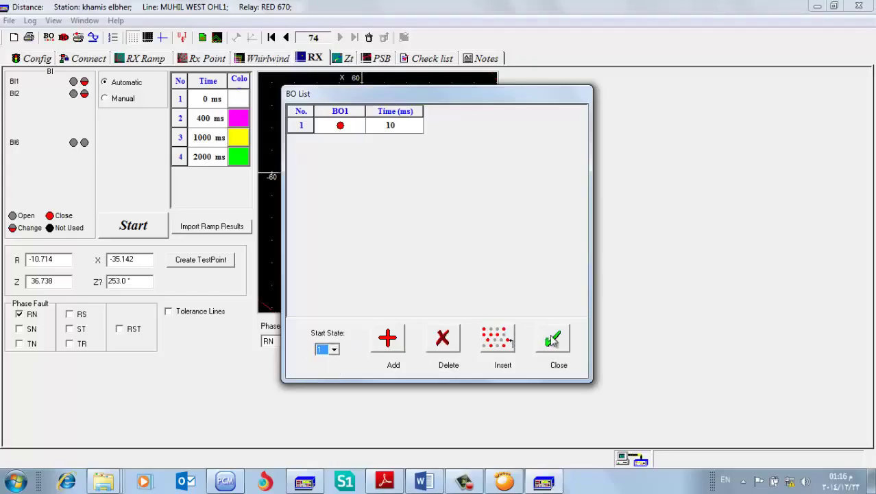
left_click(553, 339)
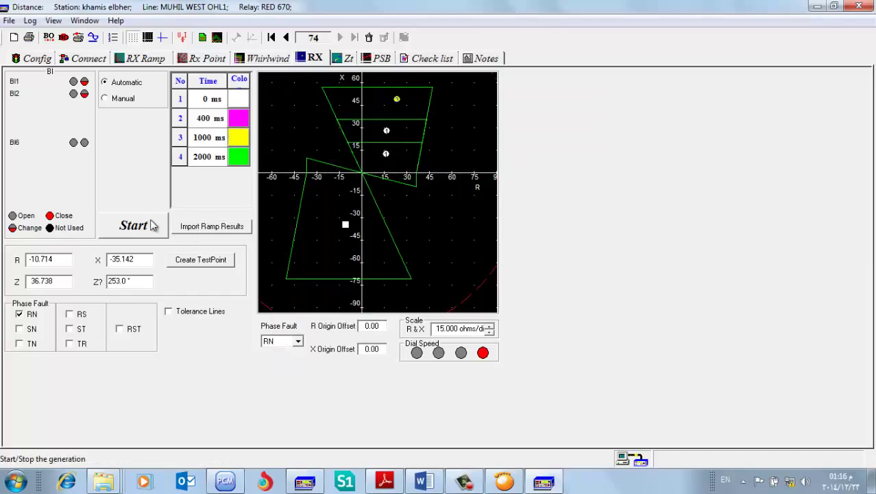
Examine the logic feeding the ZCVPSOF block in the PCM600 application configuration and return to the RX test in FREJA
left_click(231, 483)
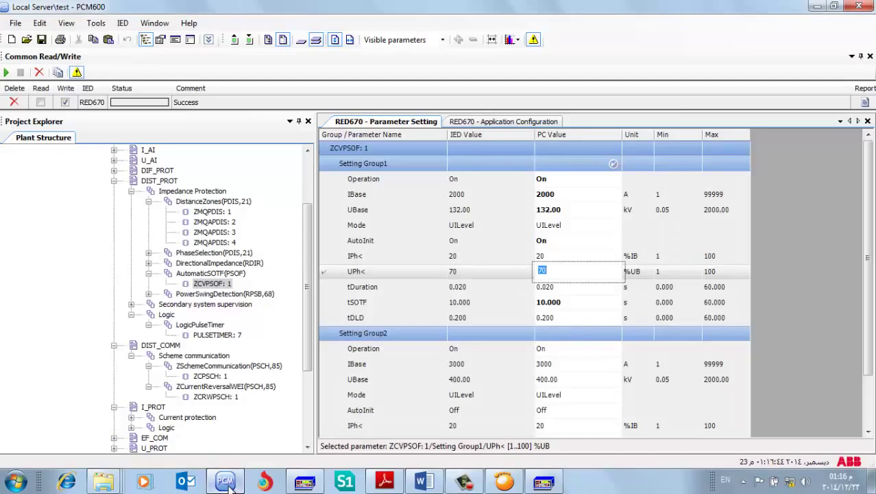
left_click(486, 121)
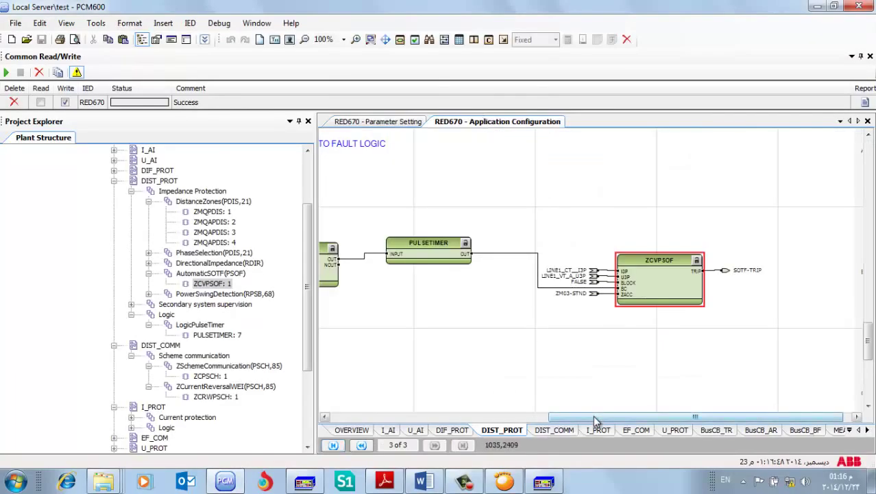
left_click_drag(594, 416, 485, 415)
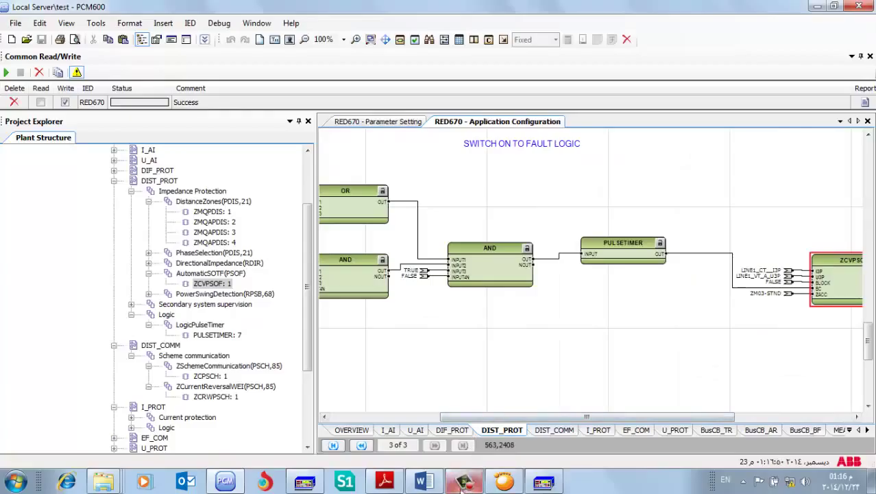
left_click(543, 483)
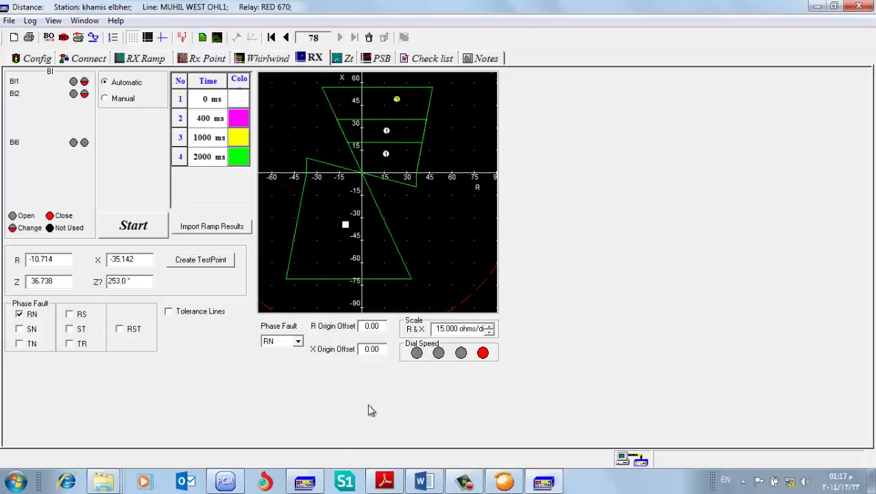
Start online monitoring of the switch-on-to-fault logic in PCM600 and compare it with the running RX test in FREJA
left_click(225, 482)
left_click_drag(515, 419, 564, 415)
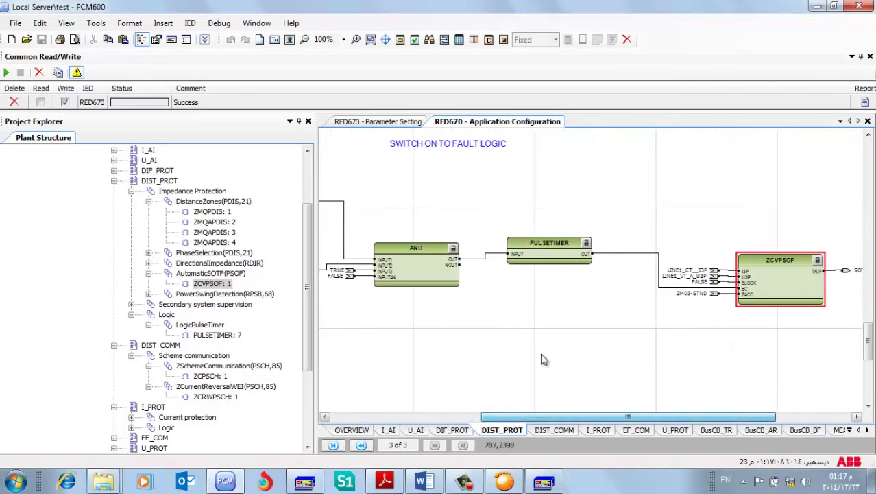
left_click(401, 41)
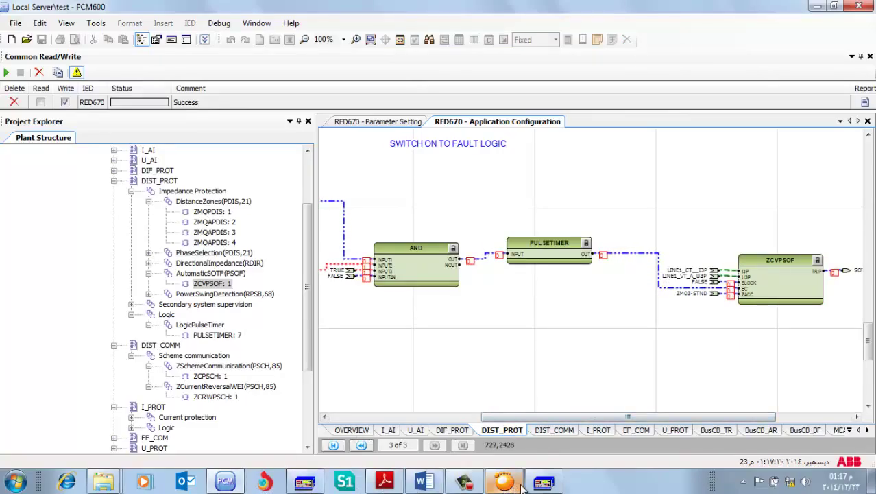
left_click(543, 483)
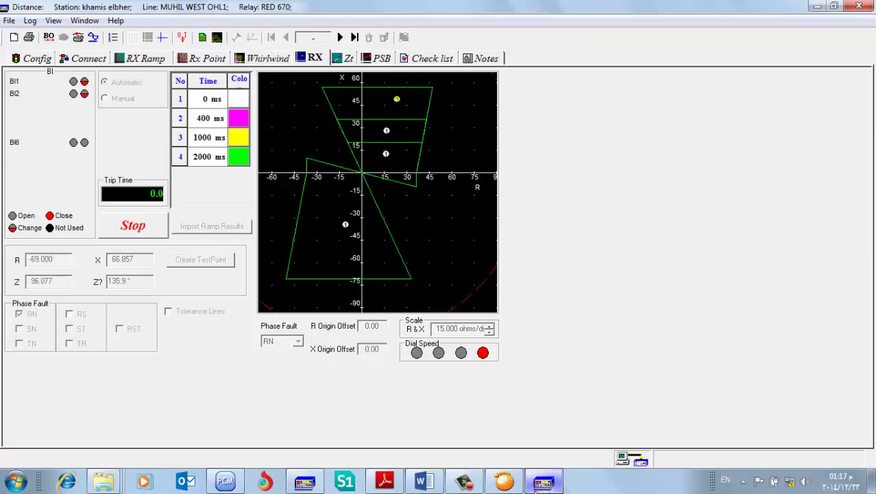
left_click(226, 482)
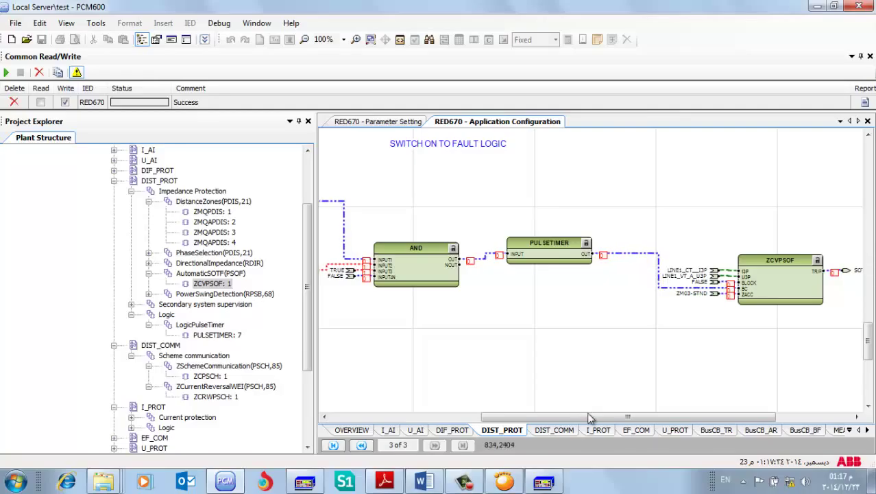
Start the RX test in FREJA and watch the ZCVPSOF block in the PCM600 online monitoring
left_click_drag(595, 418, 636, 418)
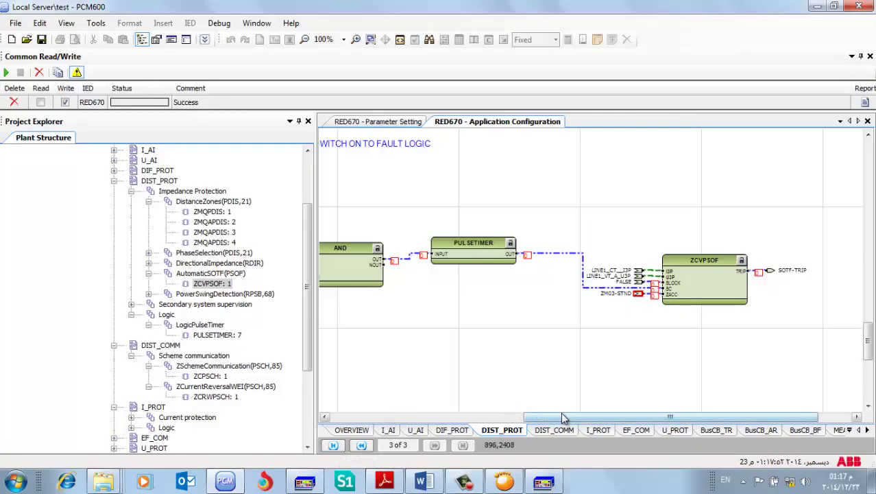
left_click_drag(565, 416, 538, 423)
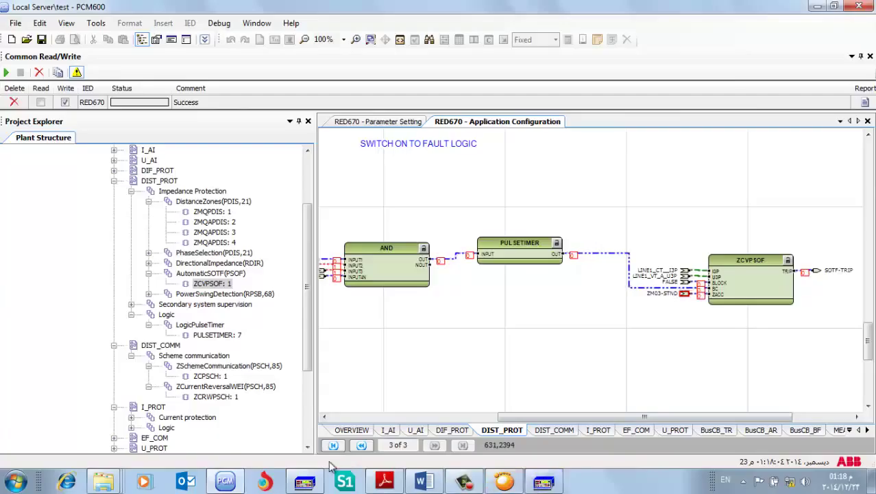
left_click(543, 483)
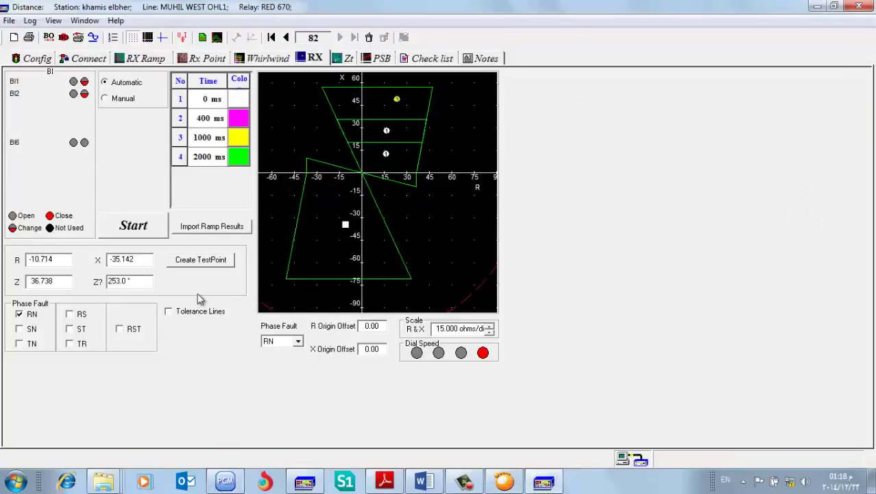
key("F5")
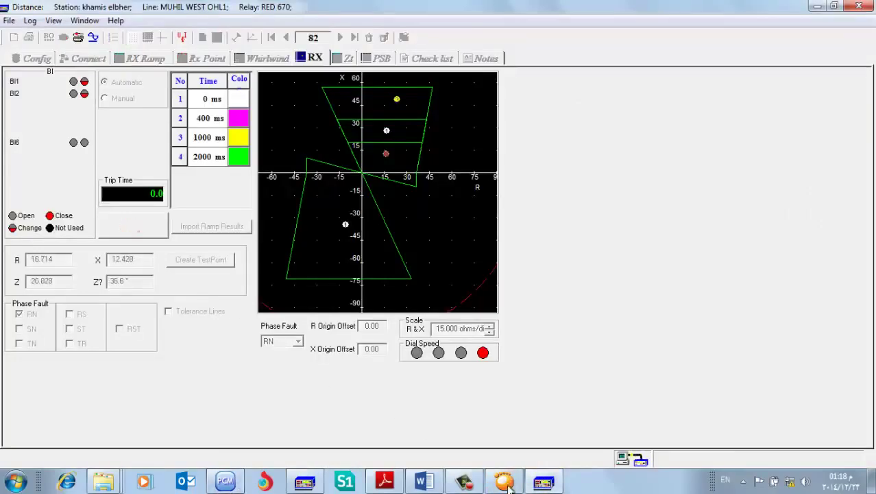
left_click(226, 482)
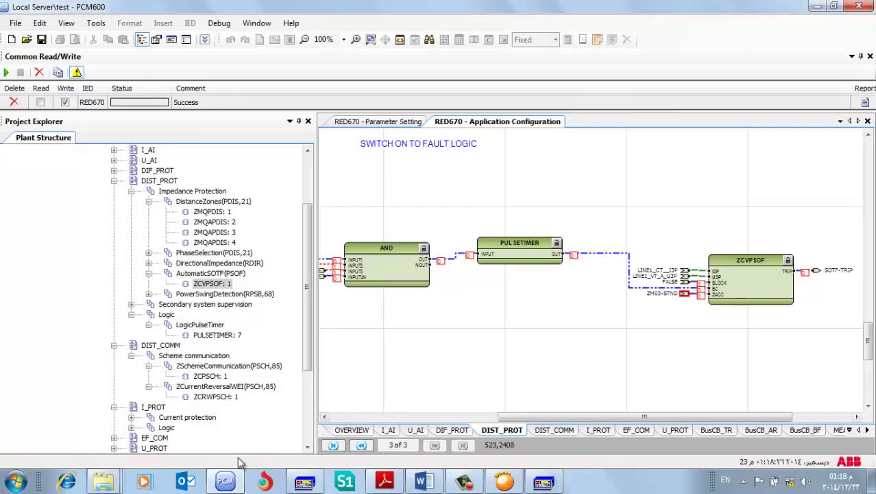
Follow the continuing RX test in FREJA and trace the monitored logic in PCM600 from ZCVPSOF back to the OR and AND blocks
left_click(232, 481)
key("Return")
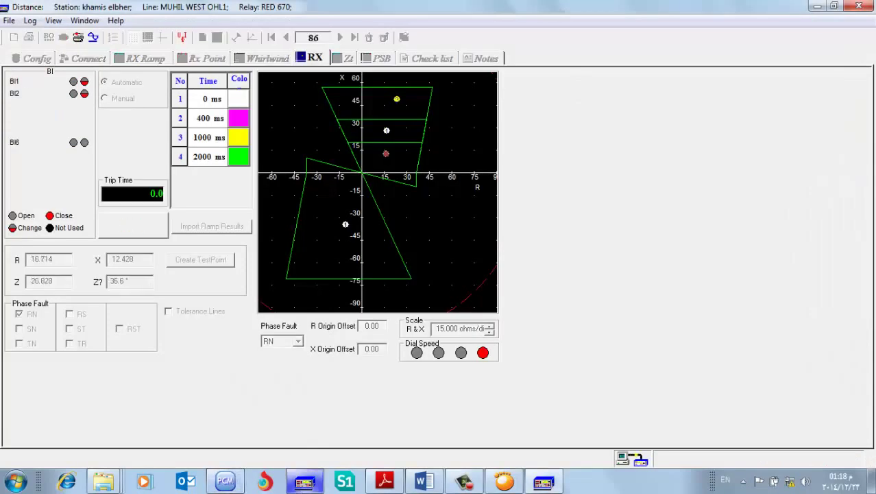
left_click(229, 480)
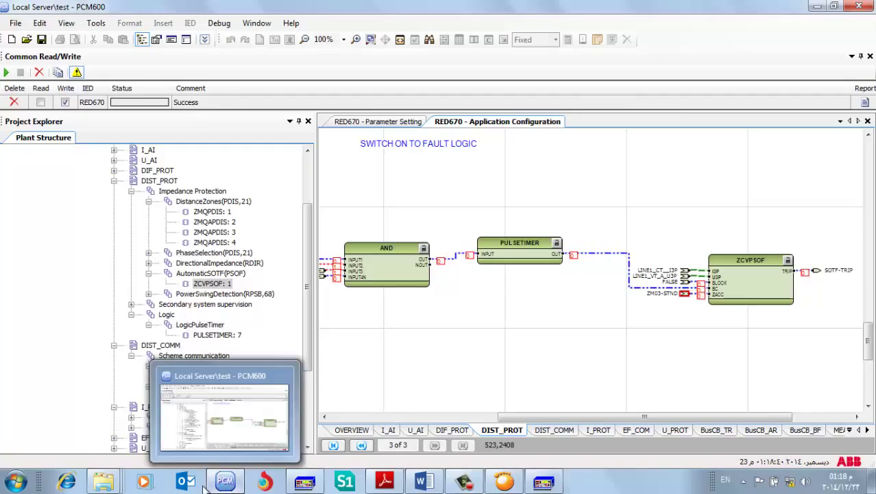
left_click(543, 482)
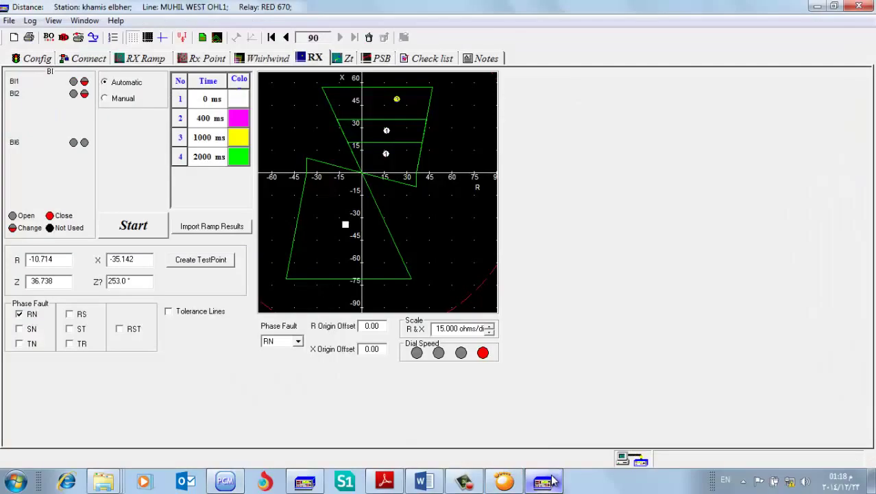
left_click(228, 482)
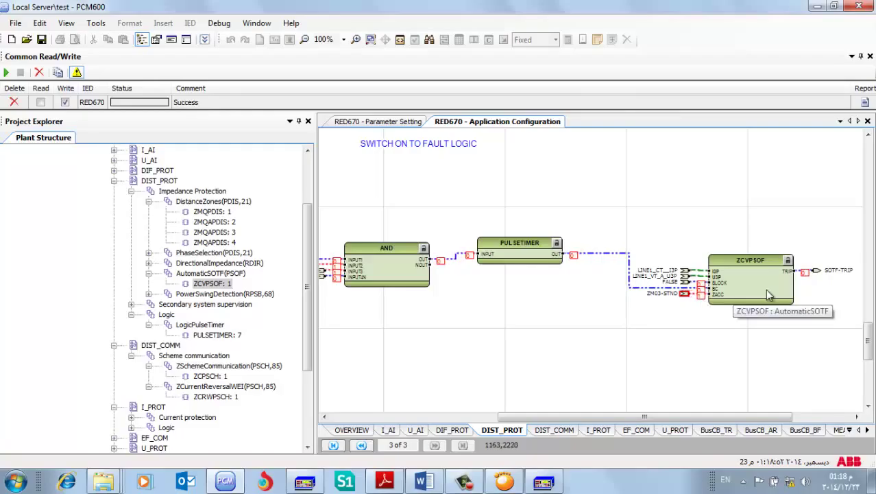
left_click(826, 294)
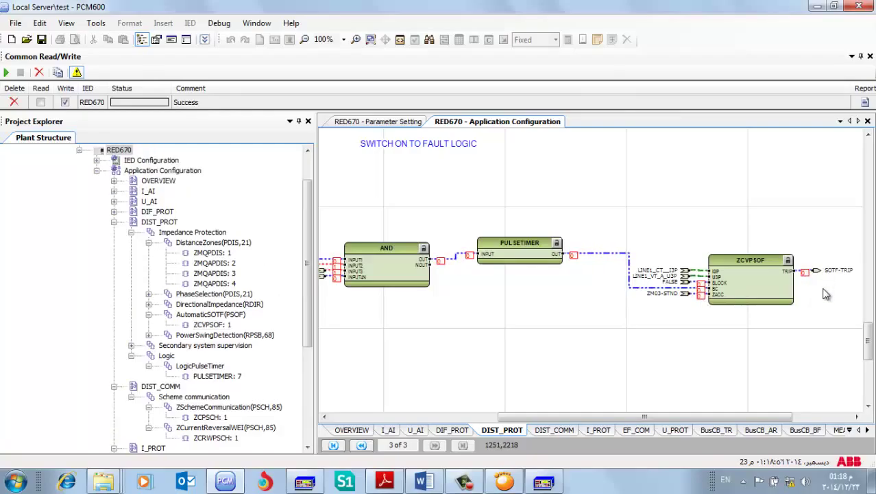
left_click_drag(690, 414, 584, 423)
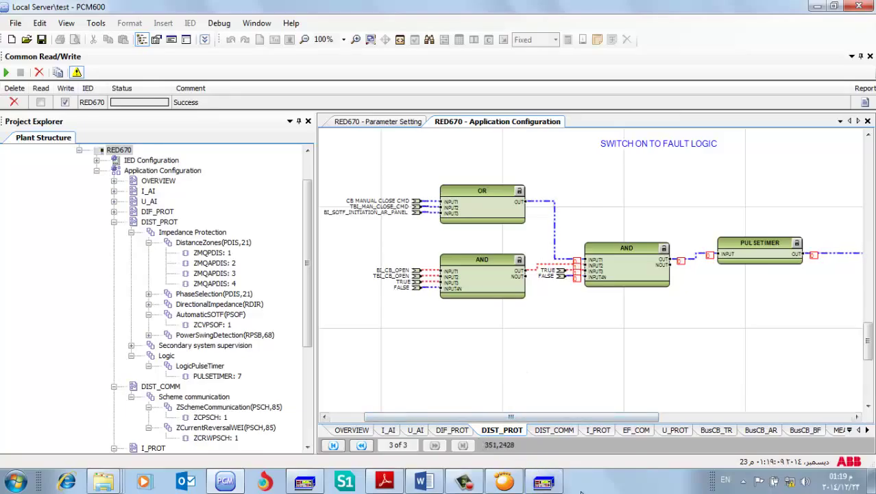
Check the RX test in FREJA, dismiss the communication message in PCM600 and restart online monitoring of the switch-on-to-fault logic
left_click(551, 484)
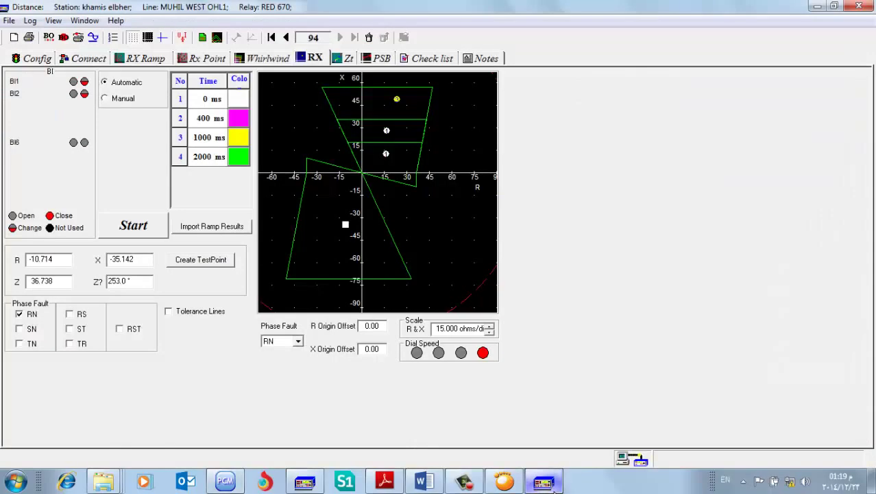
left_click(226, 484)
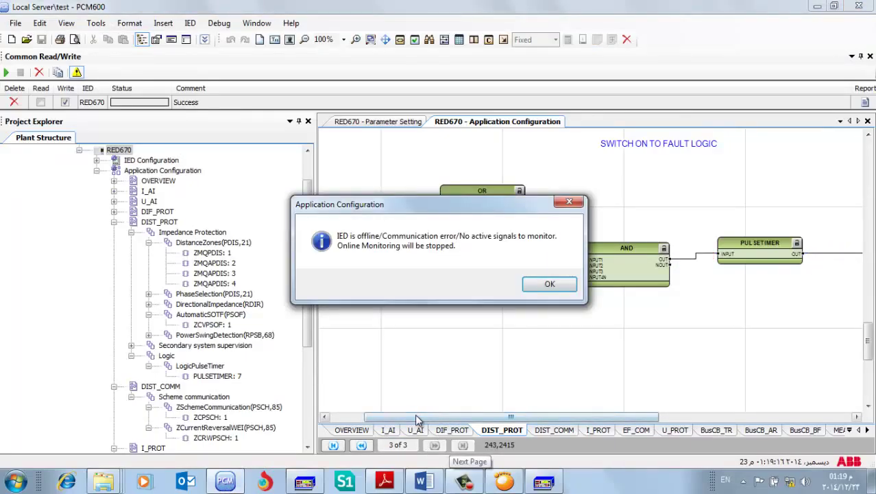
left_click(549, 285)
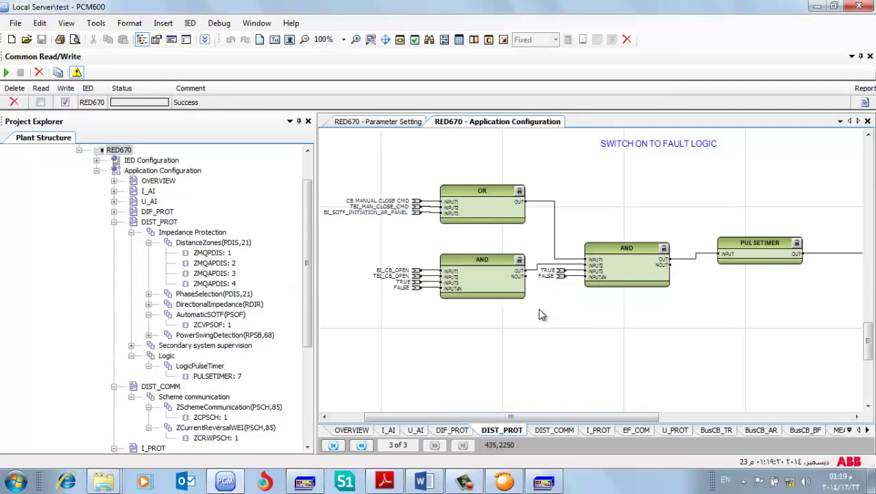
left_click(401, 40)
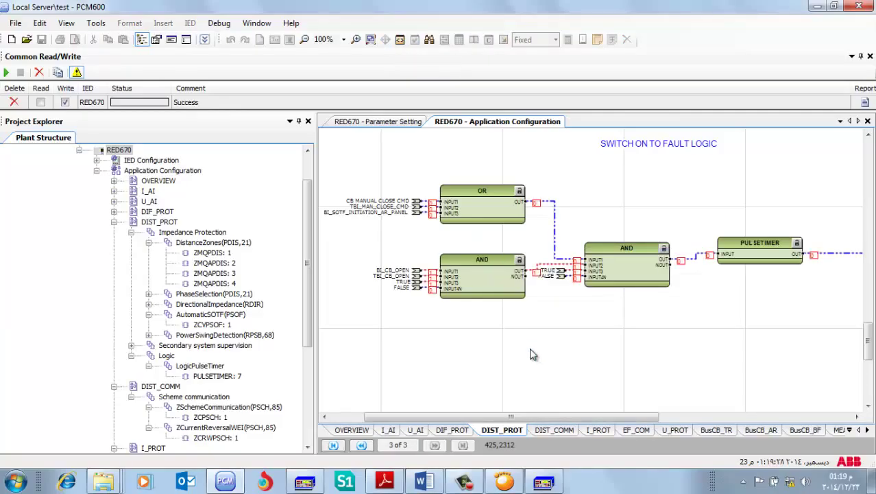
Compare the RX test state with the monitored OR and AND inputs, and run the RX test again in FREJA
left_click(543, 482)
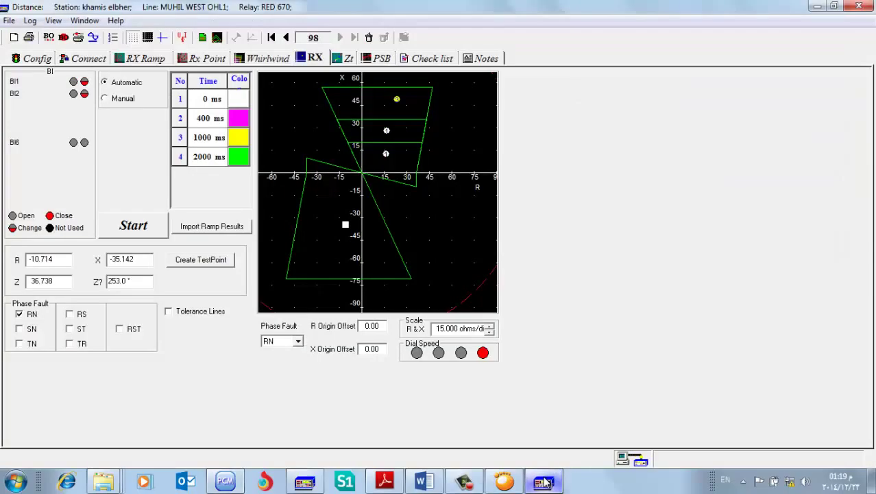
left_click(225, 482)
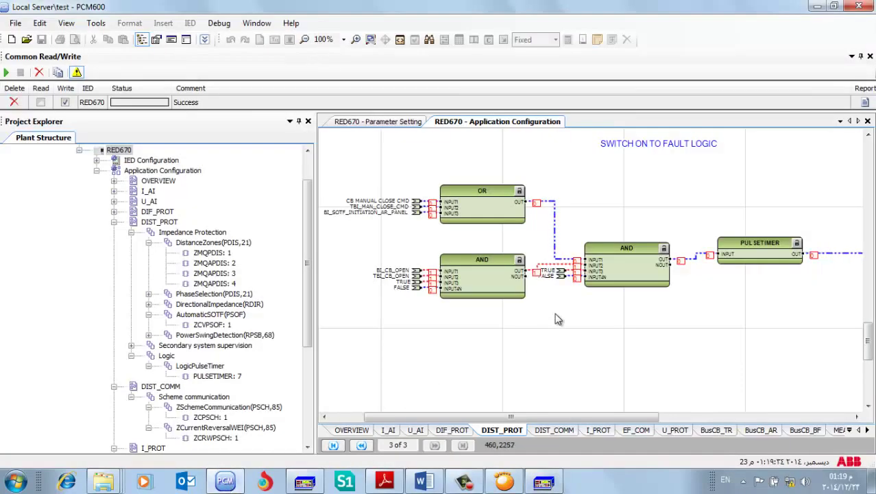
scroll(559, 319, "right", 1)
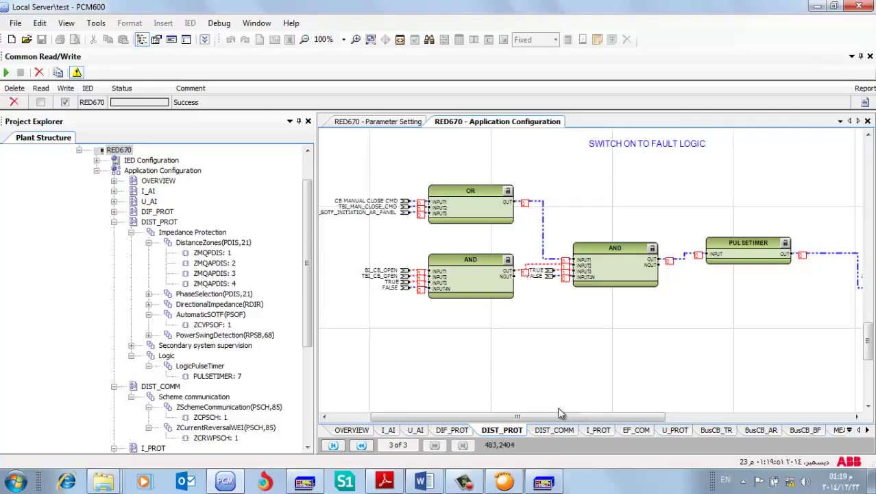
left_click(547, 483)
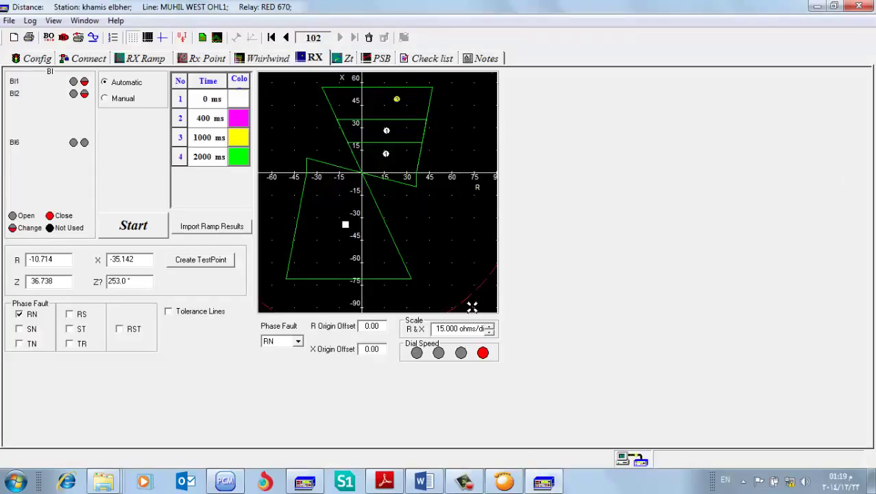
key("F5")
left_click(450, 225)
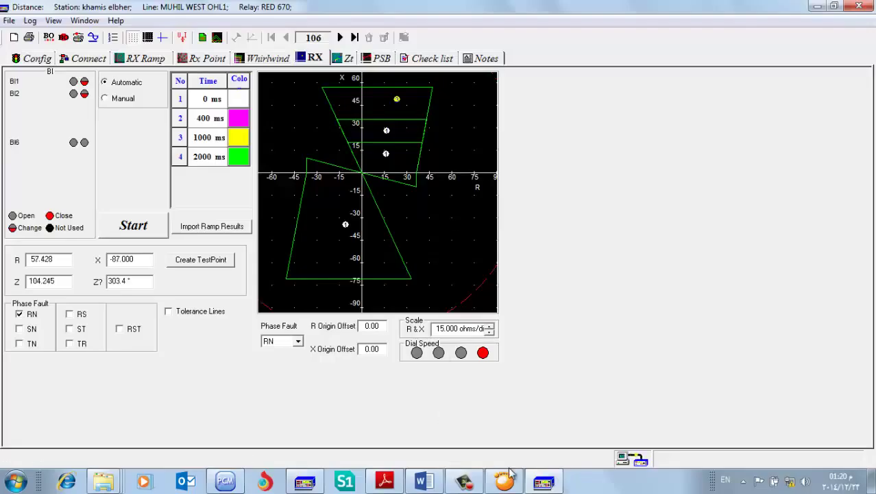
Examine the monitored signal path in PCM600 from the AND block through PULSETIMER to the ZCVPSOF inputs
mouse_move(543, 484)
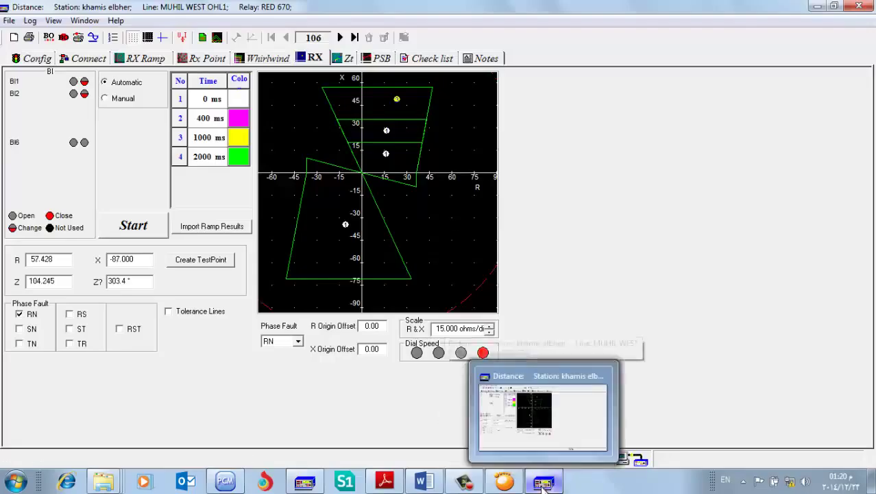
left_click(543, 484)
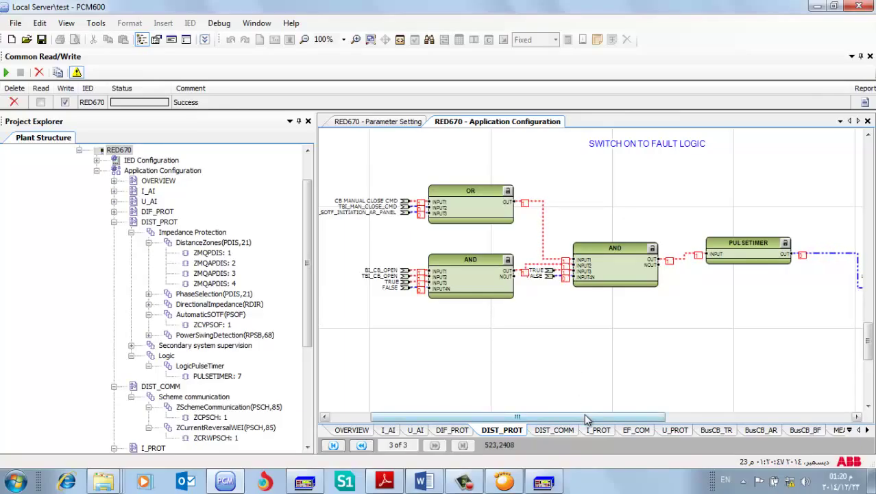
left_click_drag(584, 417, 617, 417)
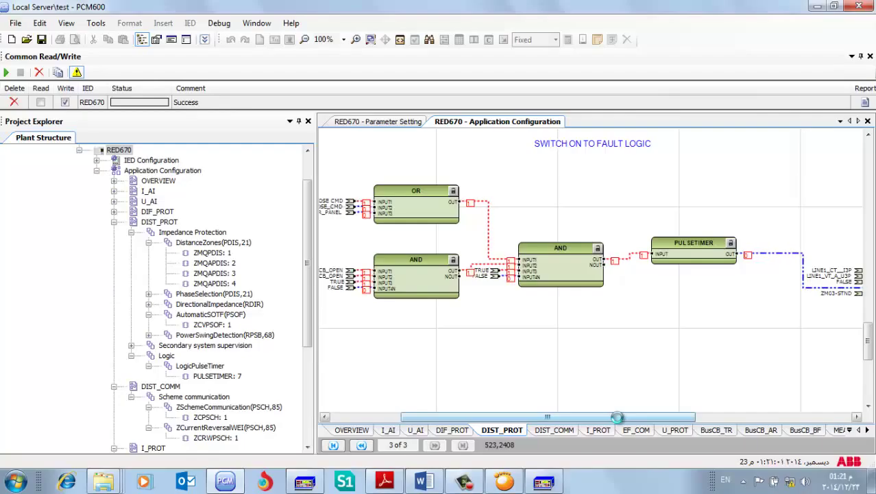
left_click_drag(622, 419, 666, 416)
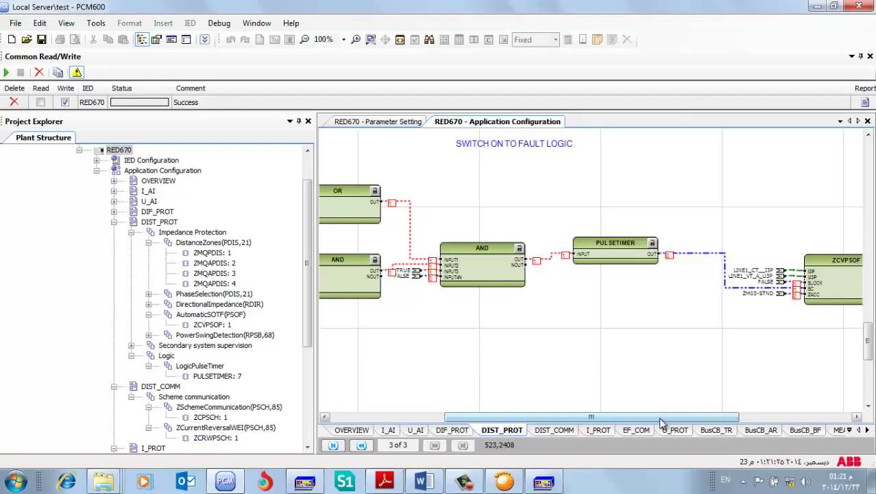
left_click_drag(660, 418, 624, 419)
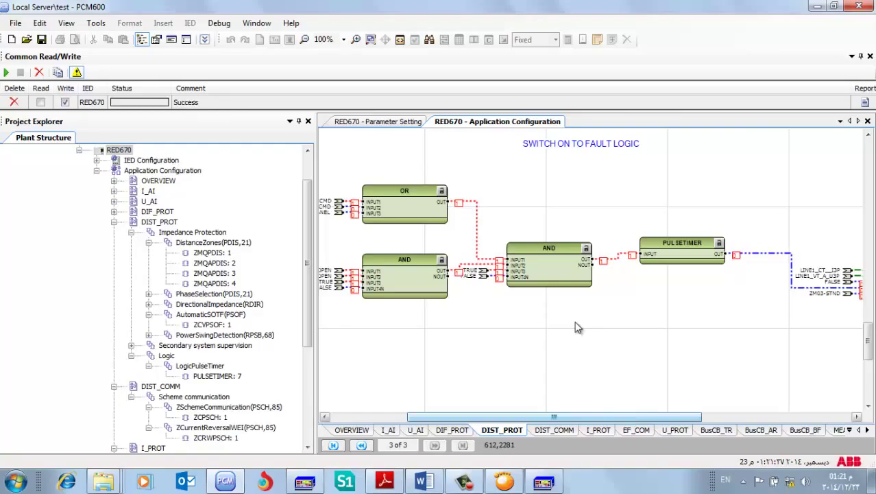
Open the parameter settings of PULSETIMER: 7 under LogicPulseTimer and set its pulse time T to 10 s
scroll(307, 333, "down", 1)
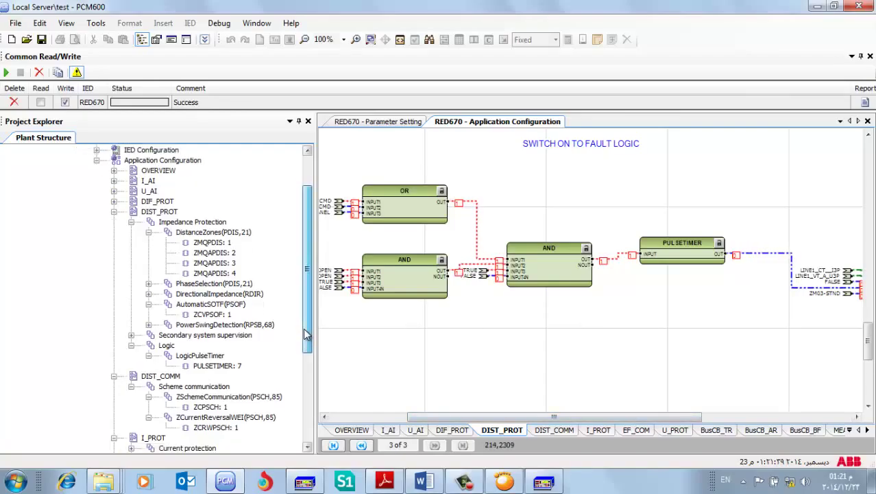
scroll(307, 334, "down", 1)
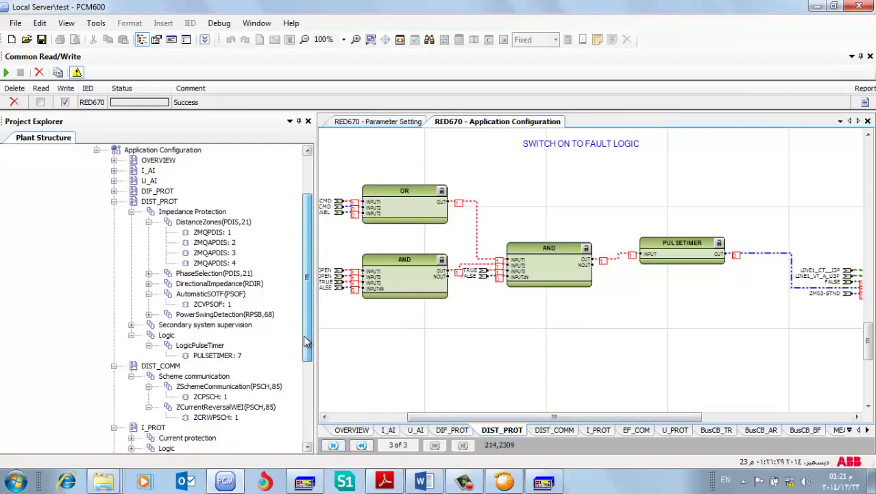
left_click(208, 357)
right_click(210, 362)
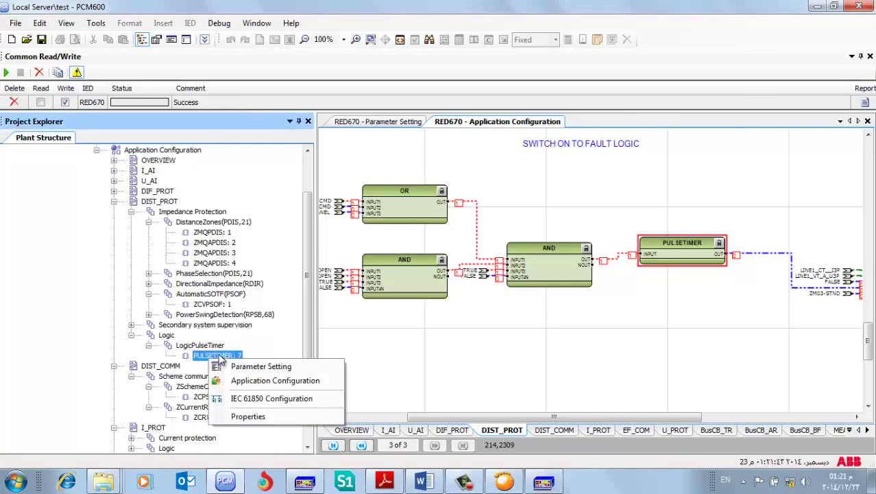
left_click(244, 365)
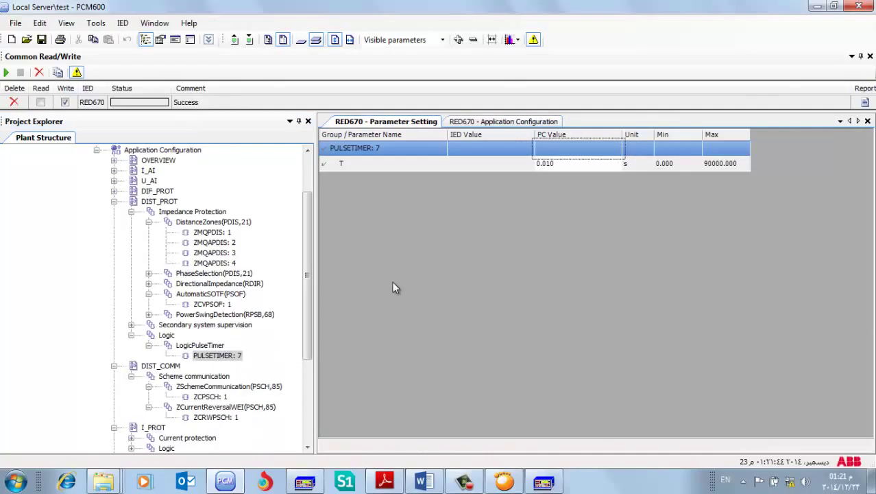
left_click(563, 164)
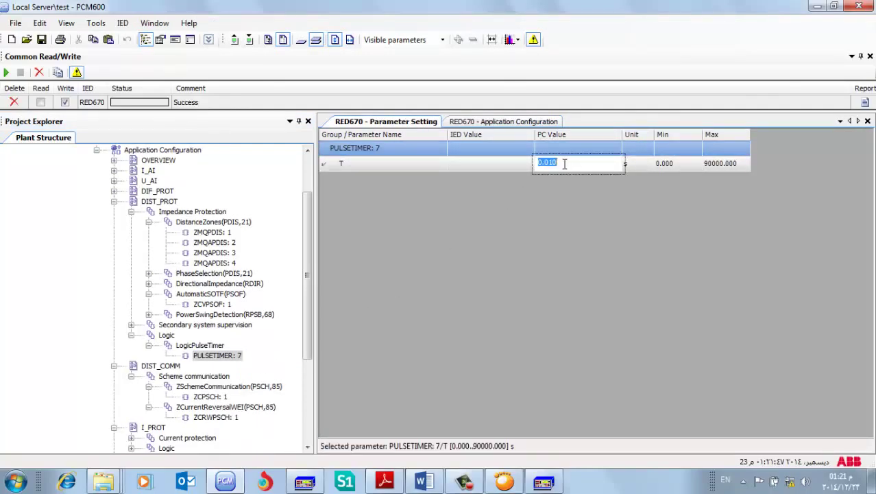
type("10")
Write all PULSETIMER: 7 parameters to the RED670 with read back enabled
left_click(249, 39)
left_click(327, 191)
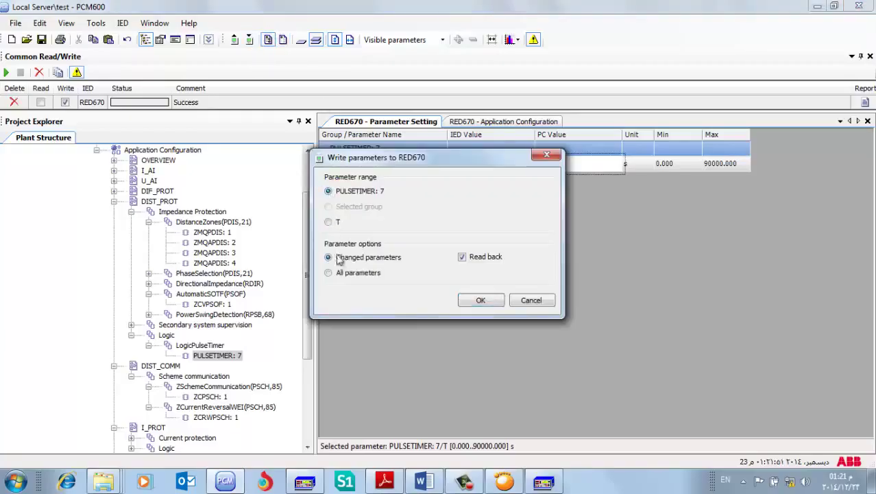
left_click(329, 272)
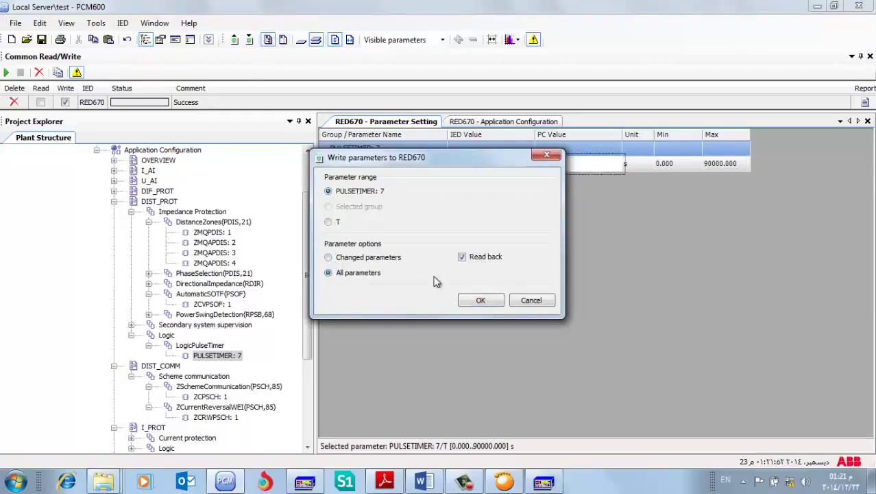
left_click(480, 300)
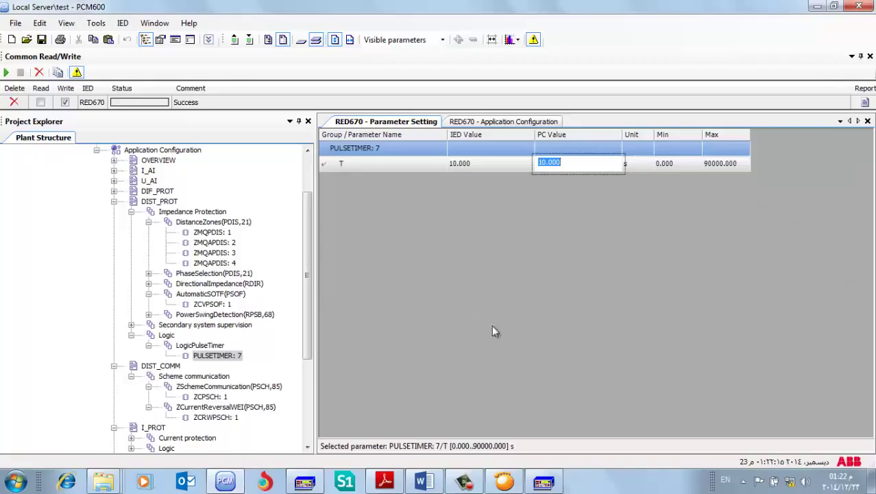
Switch to FREJA and run the automatic RX test for the RN phase fault, then return to PCM600
left_click(543, 482)
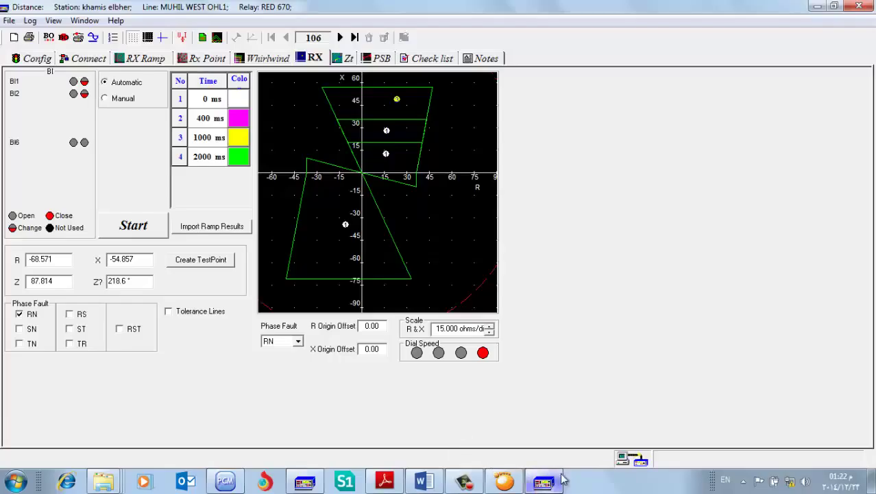
mouse_move(552, 480)
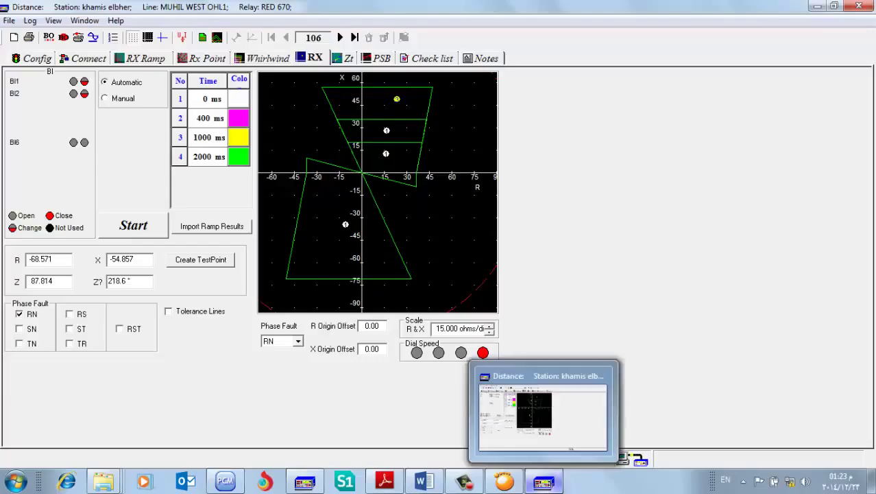
left_click(511, 483)
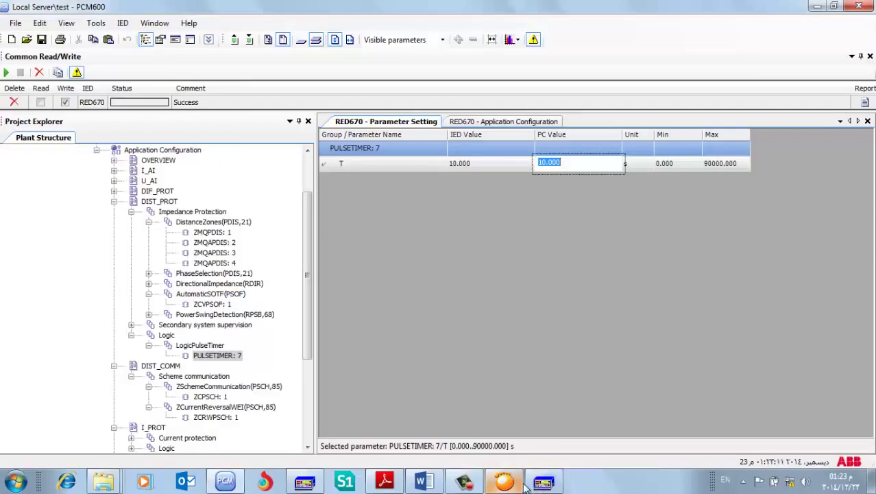
left_click(543, 483)
left_click(143, 227)
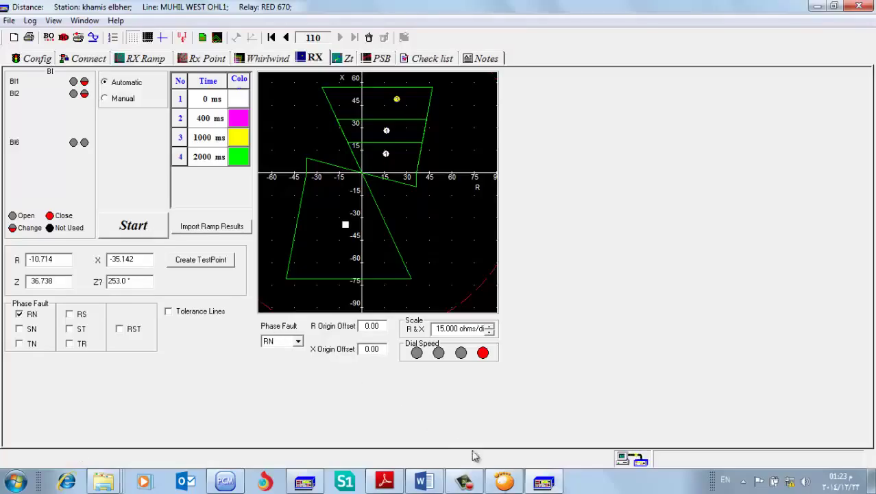
mouse_move(386, 484)
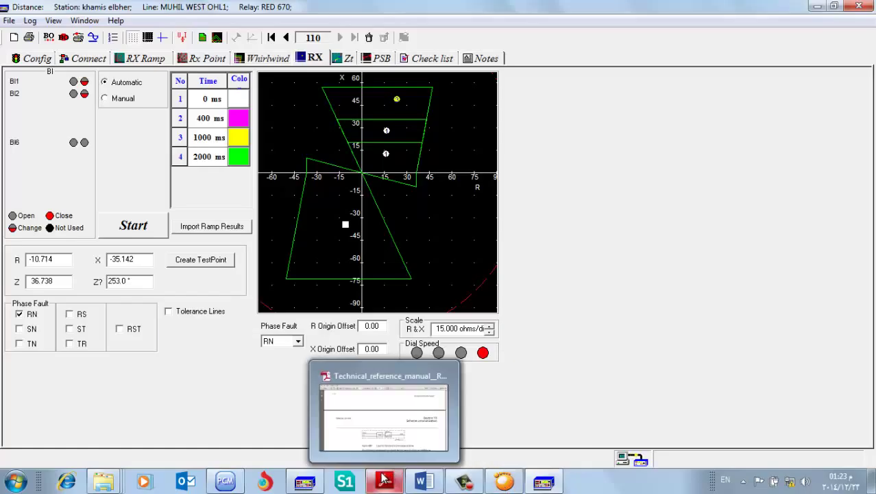
left_click(543, 483)
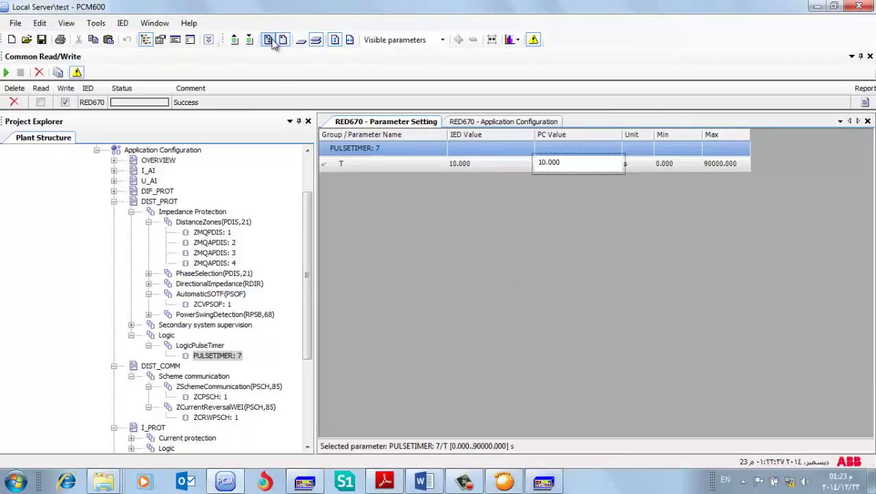
Read parameter T of PULSETIMER: 7 from the RED670, copying the IED value to the PC value
left_click(235, 41)
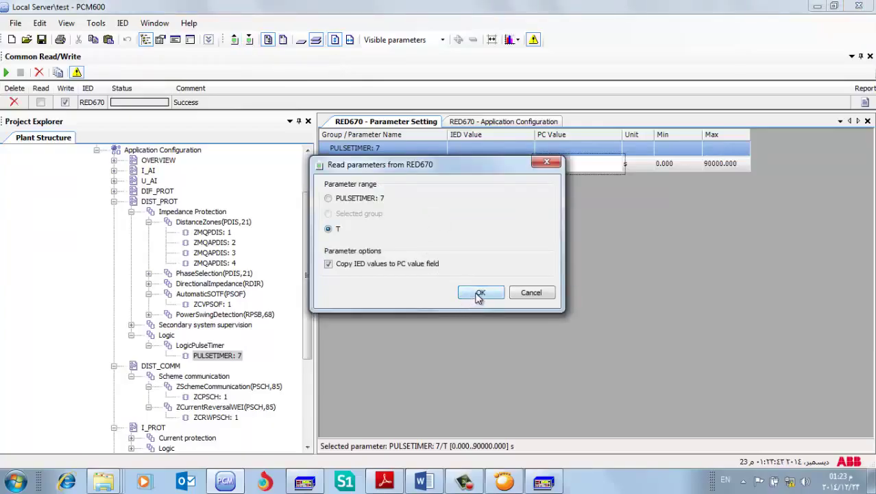
left_click(532, 293)
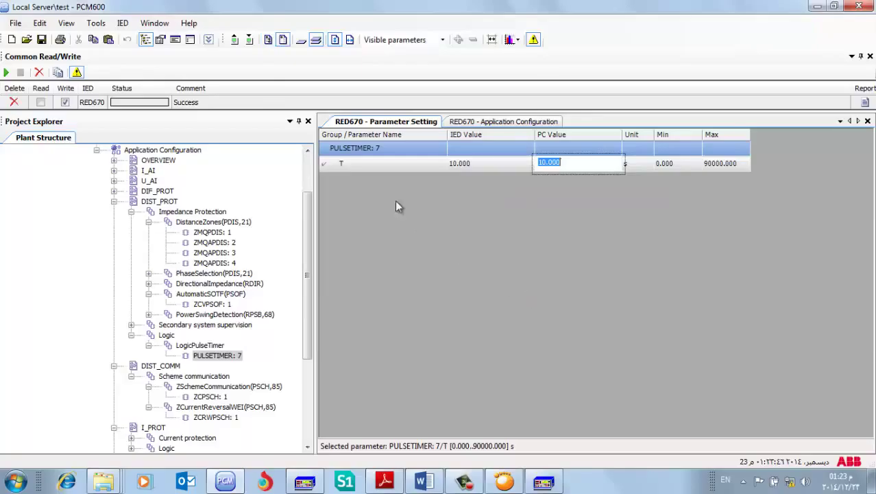
left_click(237, 40)
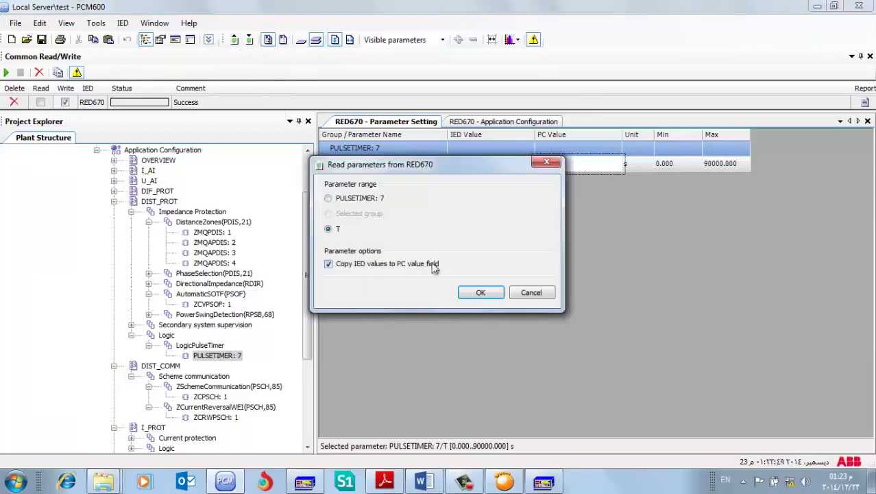
left_click(481, 292)
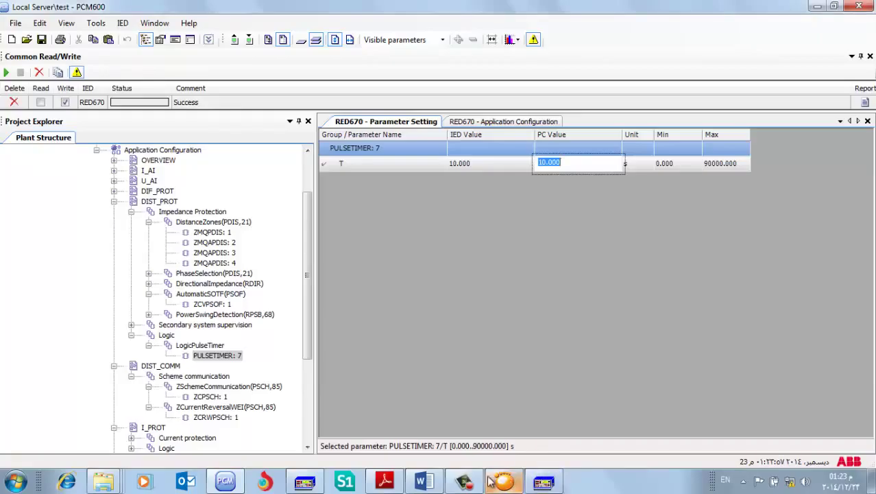
Return to PCM600 and display PULSETIMER: 7 in the monitored Application Configuration, up to the ZCVPSOF block
left_click(225, 479)
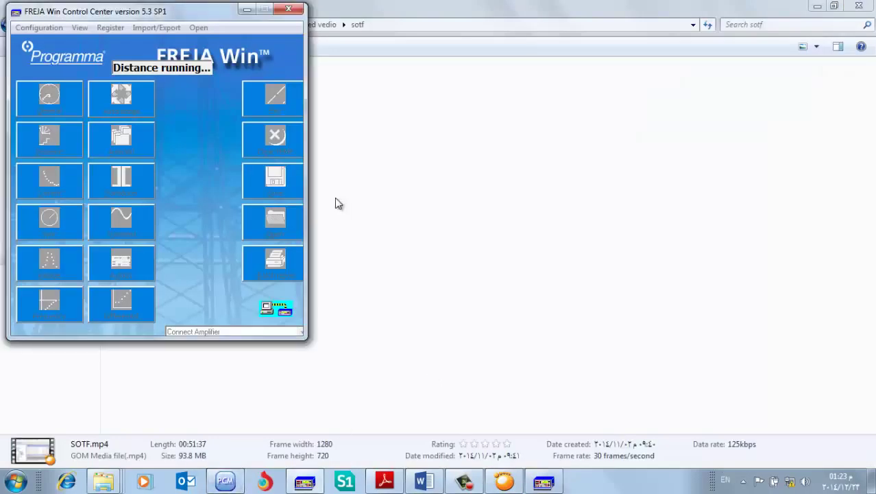
left_click(413, 221)
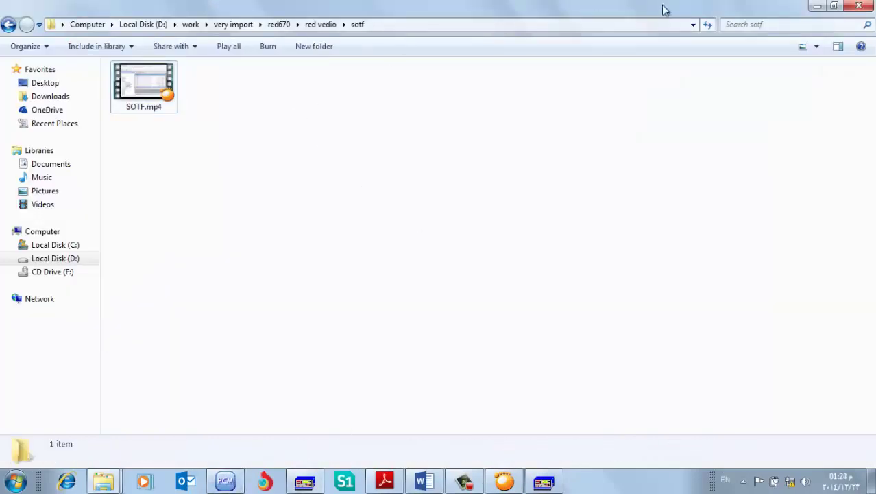
left_click(225, 480)
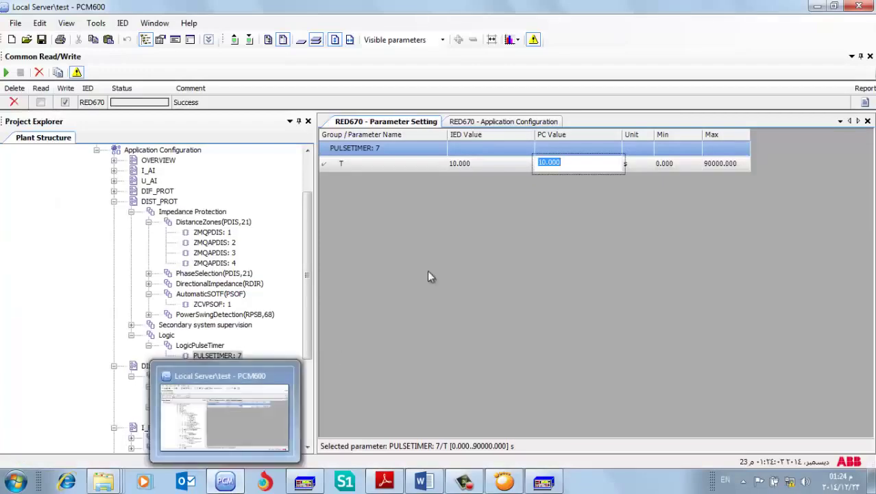
right_click(223, 356)
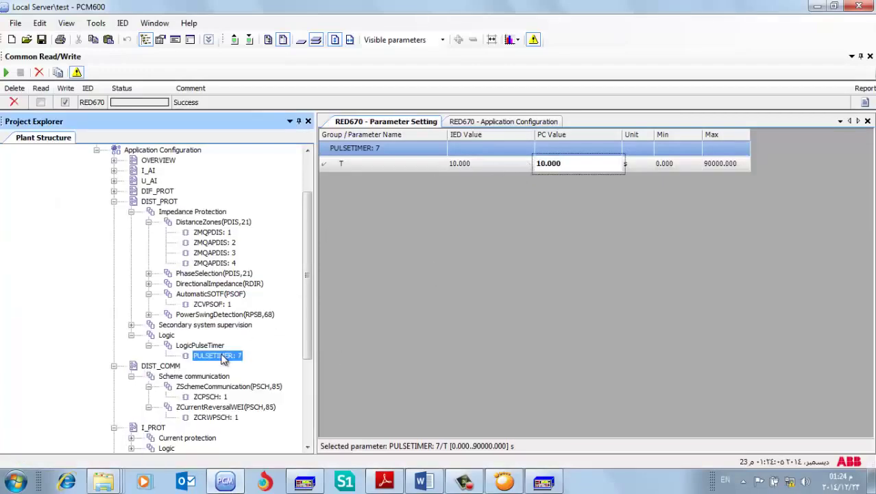
left_click(278, 377)
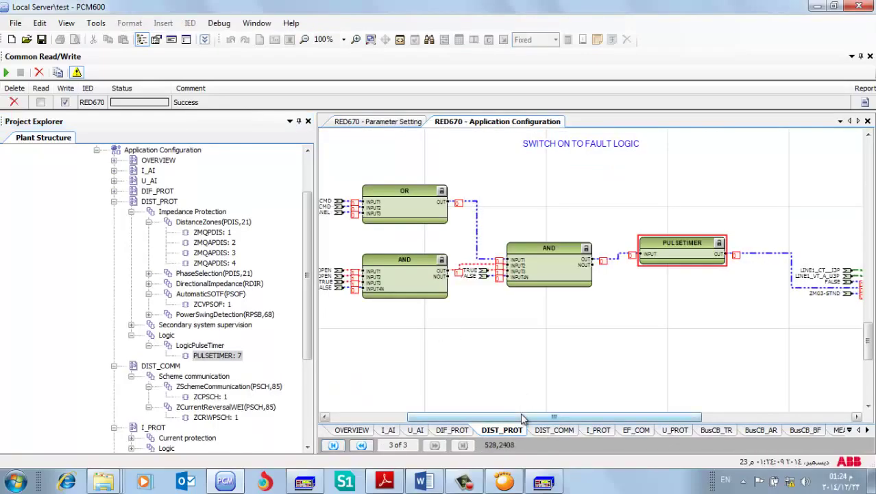
left_click_drag(531, 417, 565, 418)
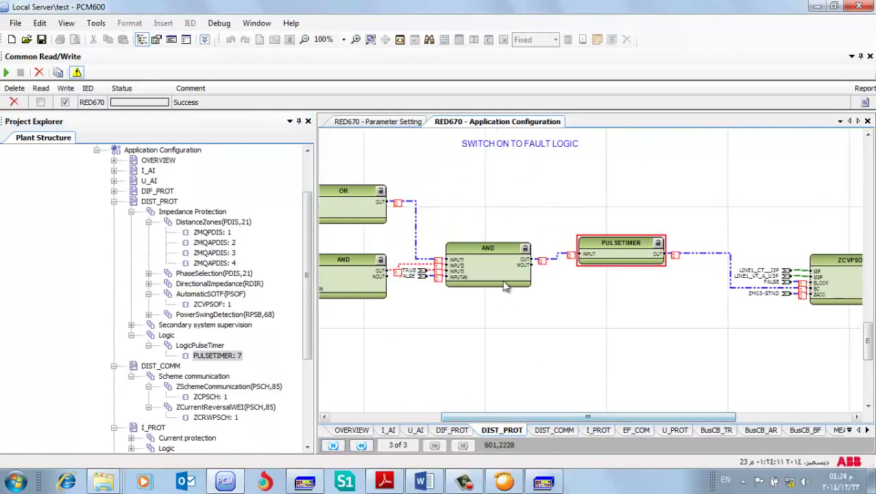
Run the RX test in FREJA and watch the signal from PULSETIMER to the ZCVPSOF inputs in PCM600
left_click(543, 481)
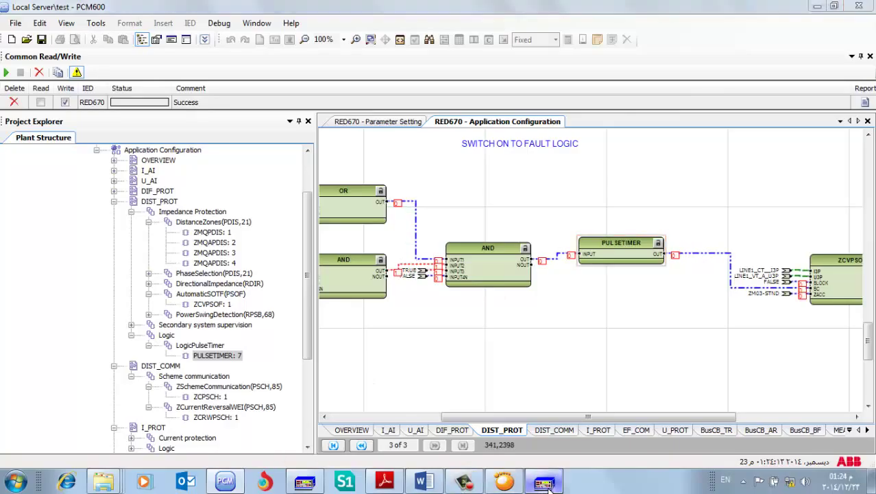
key("Return")
left_click(235, 478)
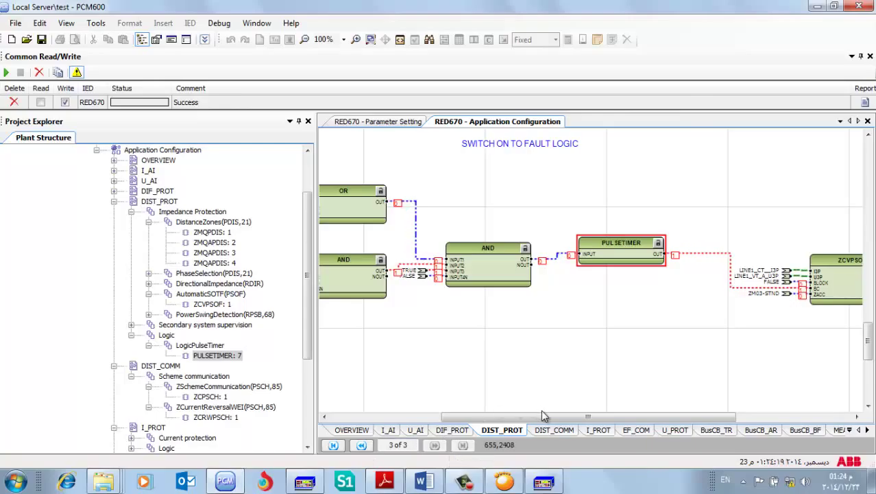
left_click_drag(551, 417, 582, 418)
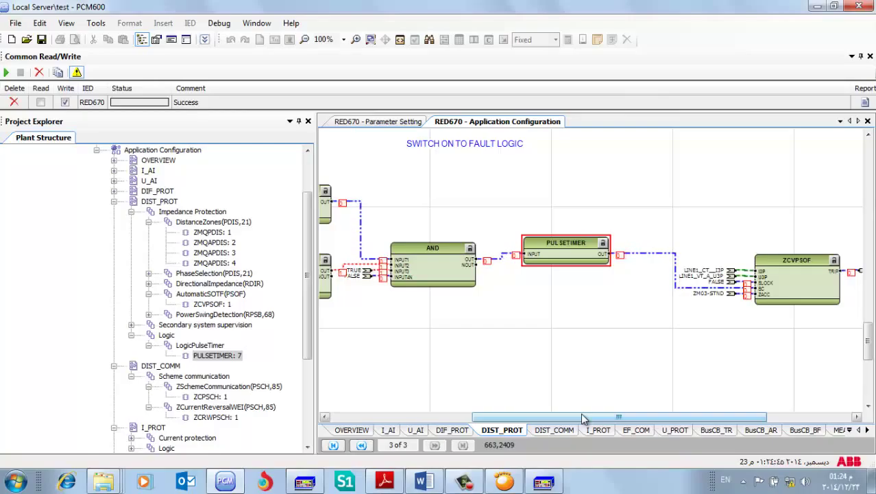
left_click(613, 382)
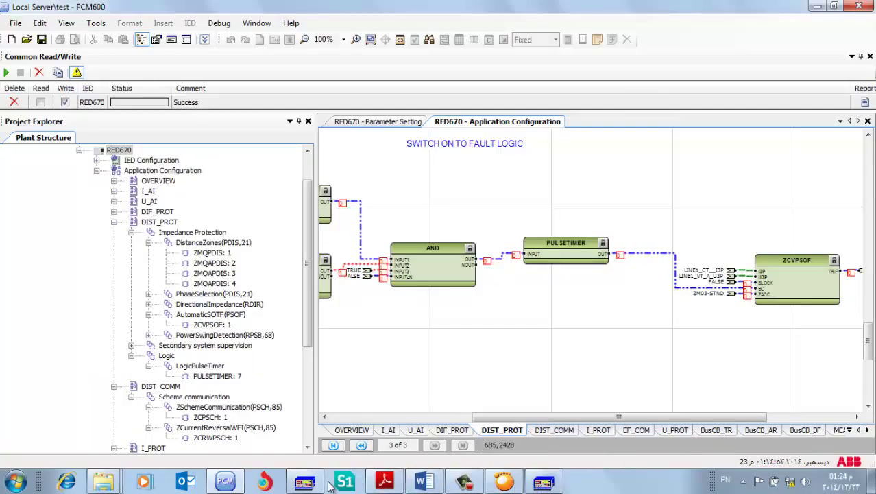
Check the RX test points in FREJA, then open the parameter settings of ZCVPSOF: 1 in PCM600
left_click(270, 483)
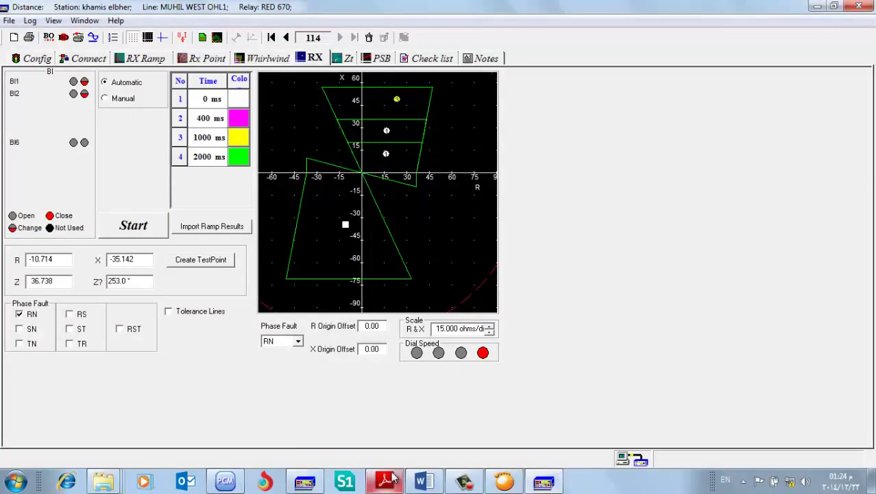
left_click(264, 482)
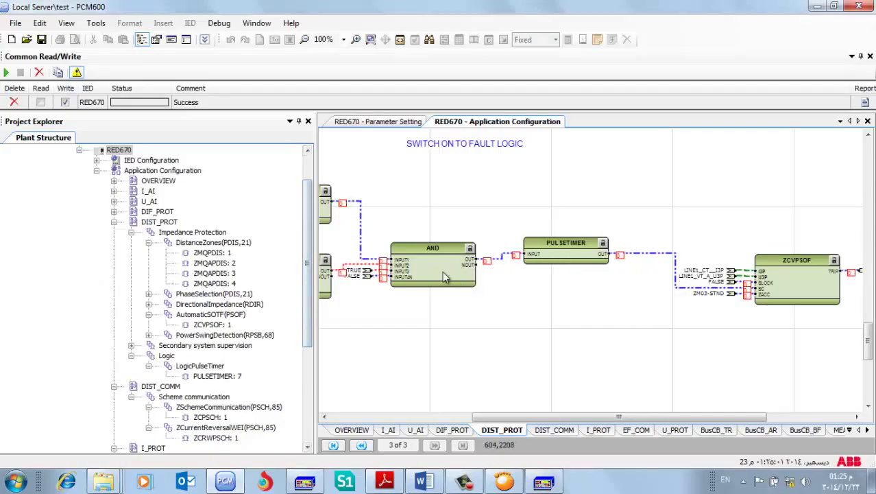
left_click(776, 279)
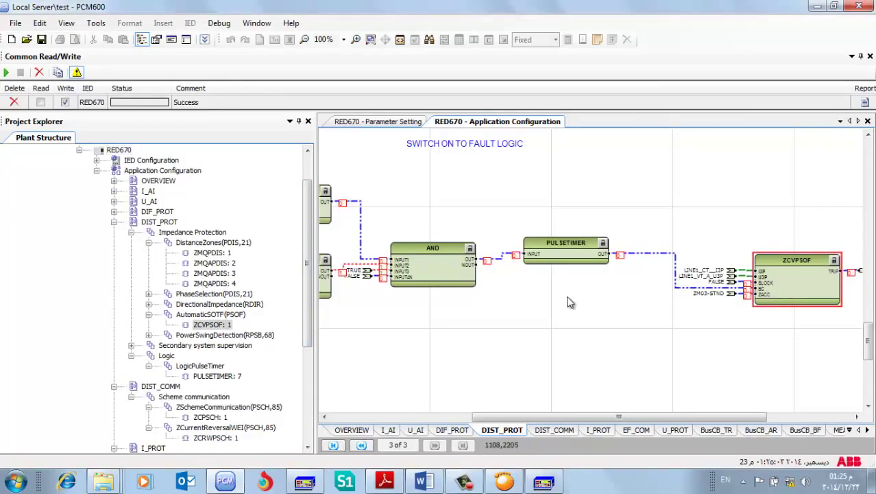
left_click(374, 122)
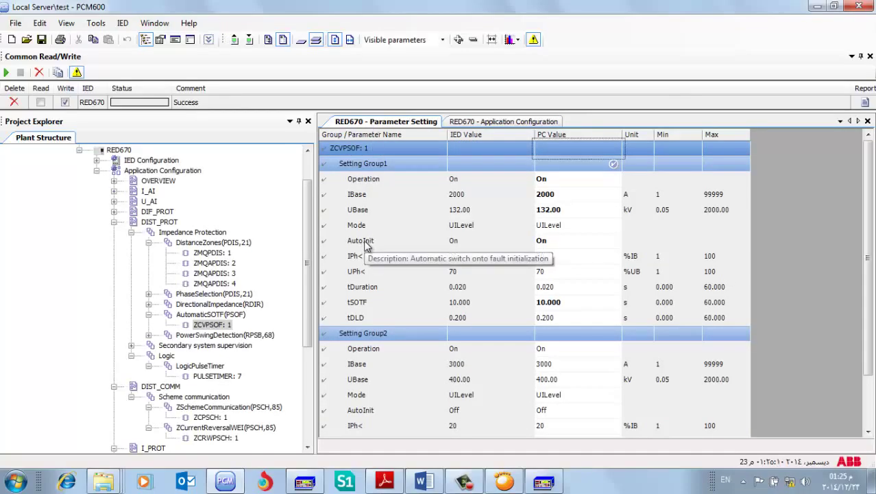
left_click(545, 272)
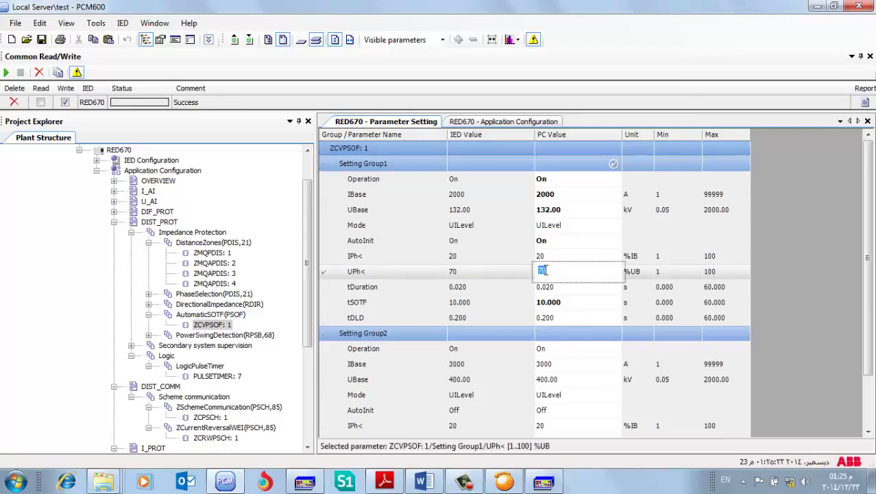
type("20")
key("BackSpace")
key("BackSpace")
type("70")
key("Return")
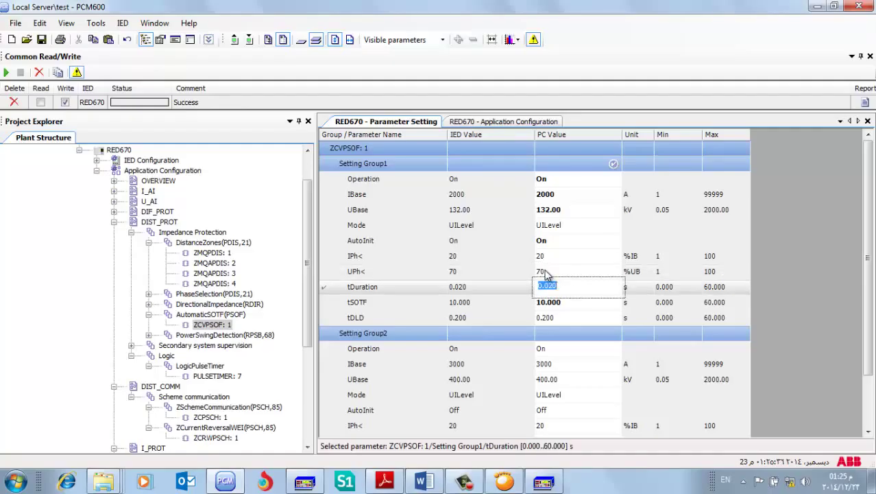
Set the Mode of ZCVPSOF: 1 in Setting Group1 to UILvl&Imp
left_click(574, 228)
left_click(575, 227)
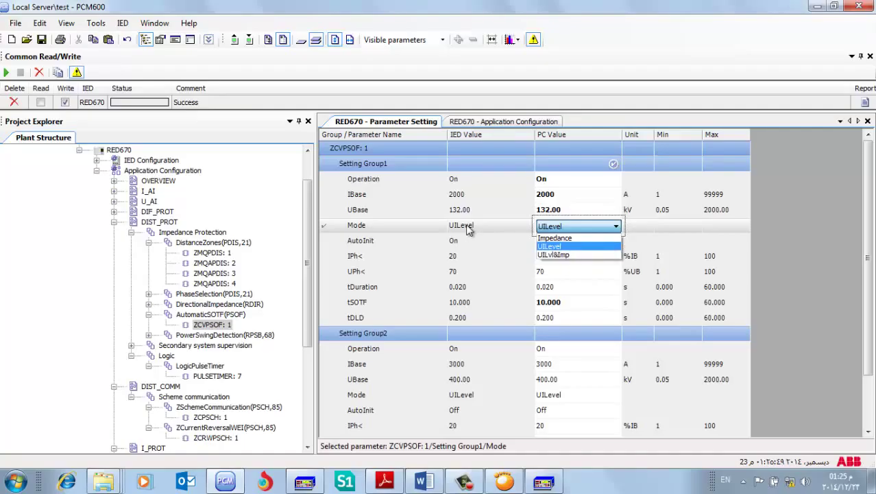
left_click(510, 296)
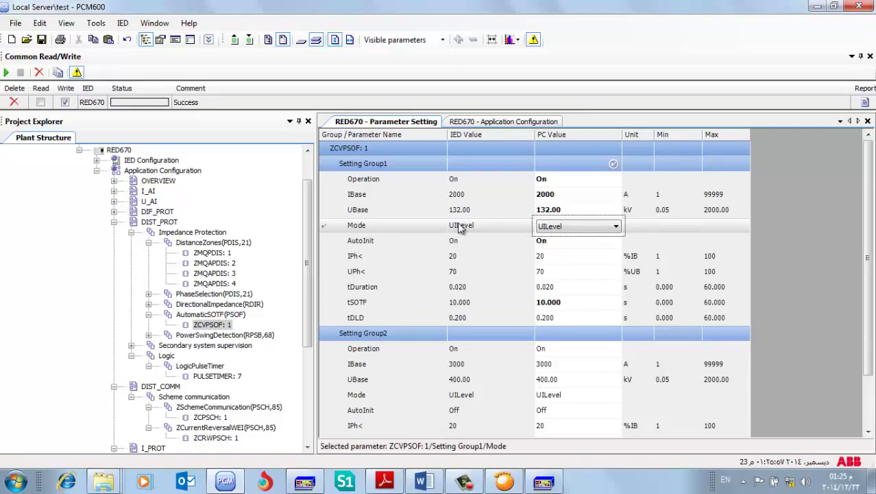
left_click(617, 229)
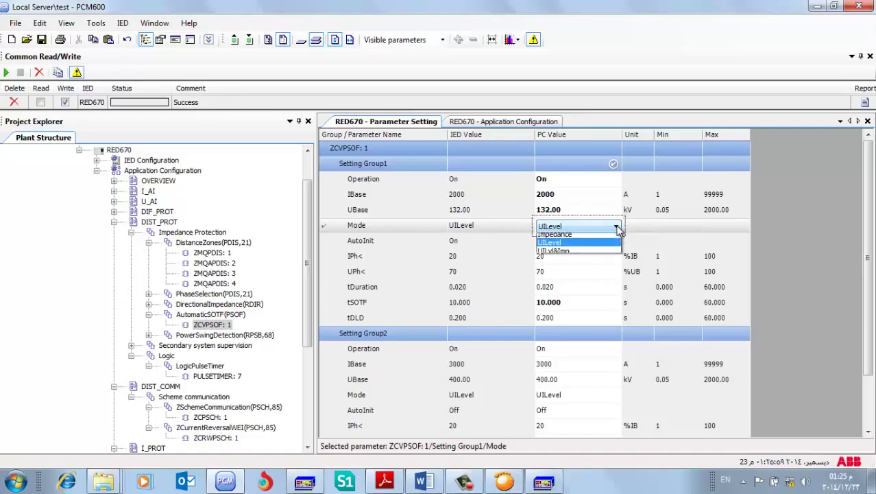
left_click(591, 254)
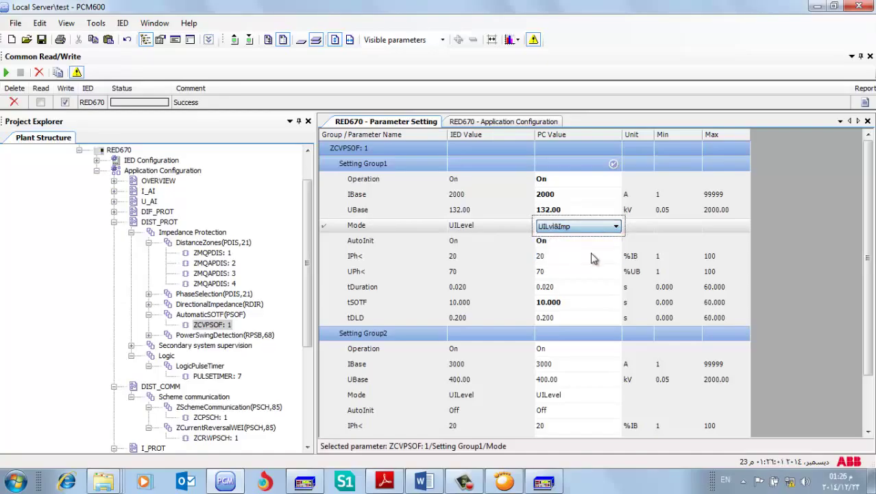
Write all ZCVPSOF: 1 parameters to the RED670 with read back enabled
left_click(251, 40)
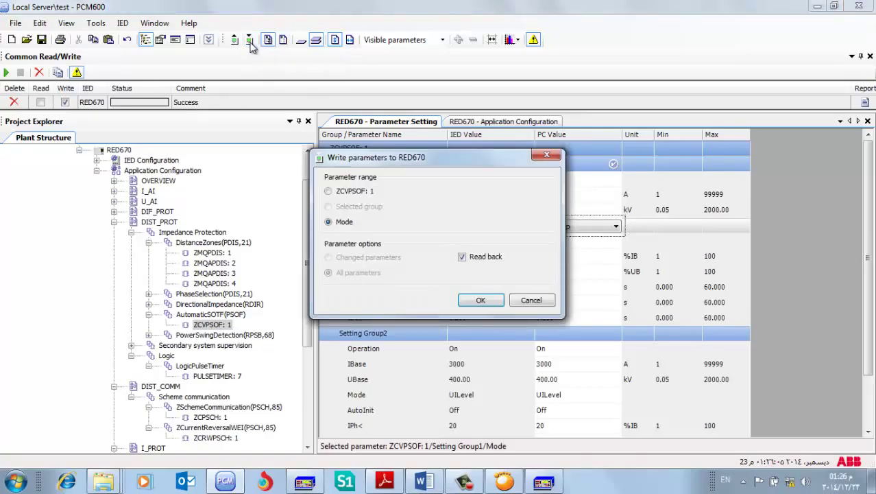
left_click(339, 192)
left_click(367, 274)
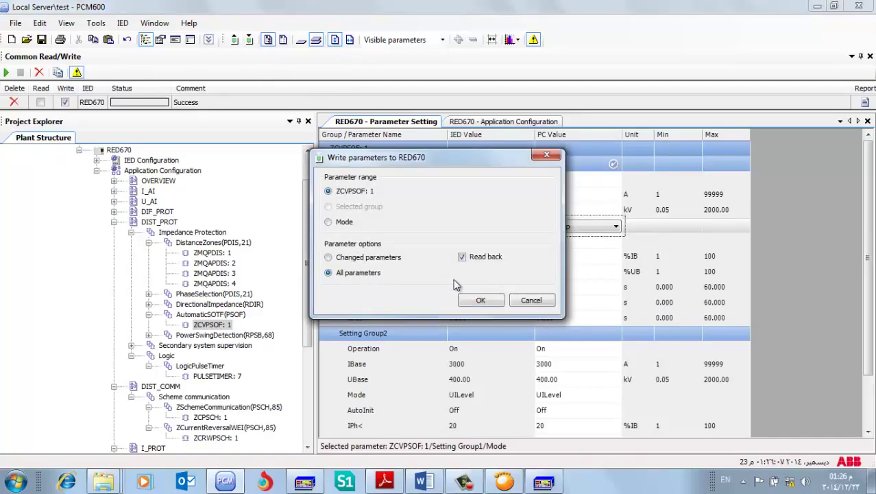
left_click(479, 303)
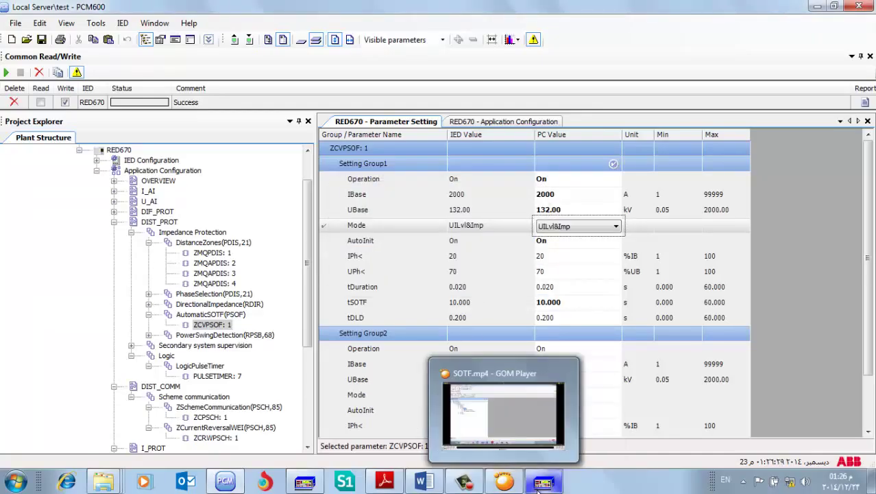
Switch to FREJA and repeat the RX test with the newly written ZCVPSOF mode
left_click(511, 384)
left_click(151, 221)
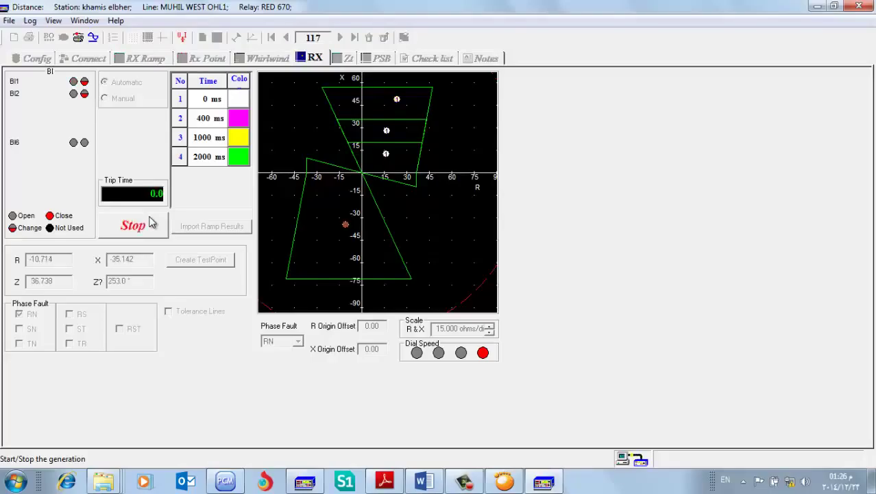
left_click(137, 225)
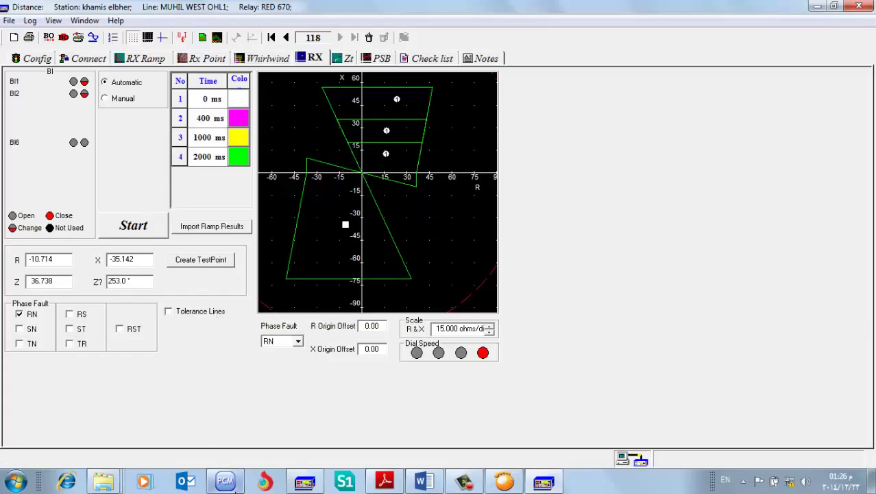
Switch to PCM600 and set the Mode of ZCVPSOF: 1 in Setting Group1 to UILevel
left_click(235, 486)
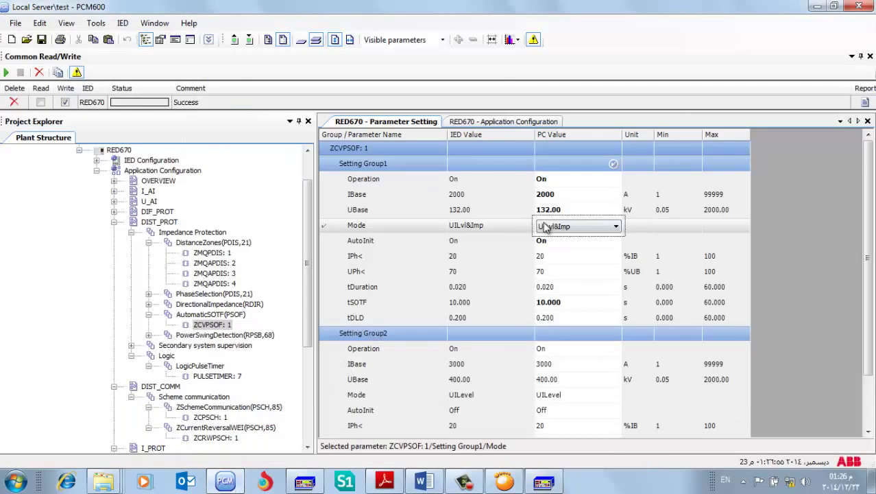
left_click(596, 230)
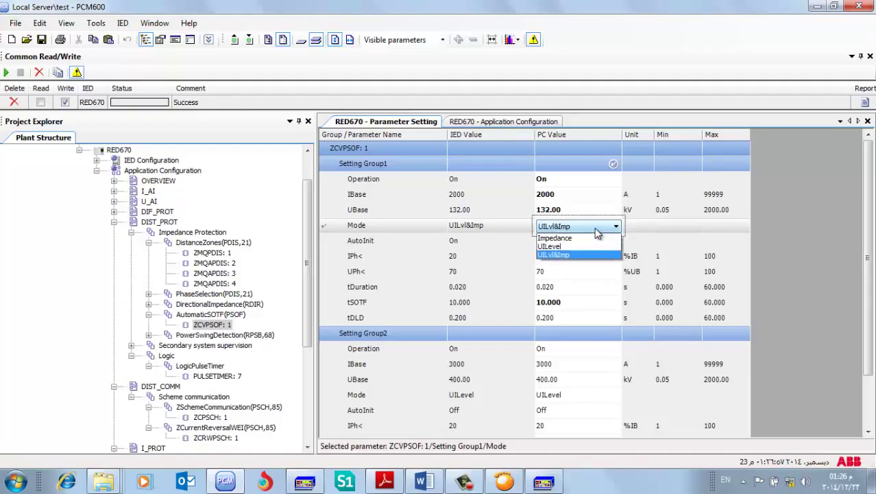
left_click(573, 255)
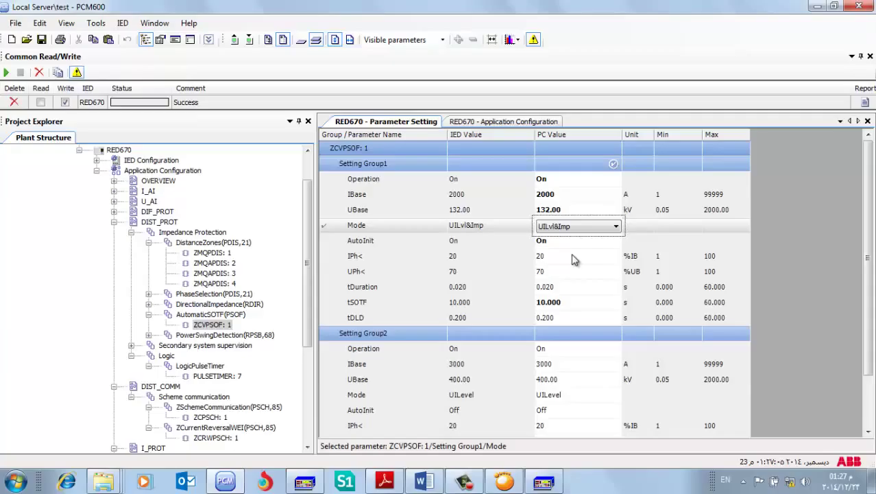
left_click(617, 228)
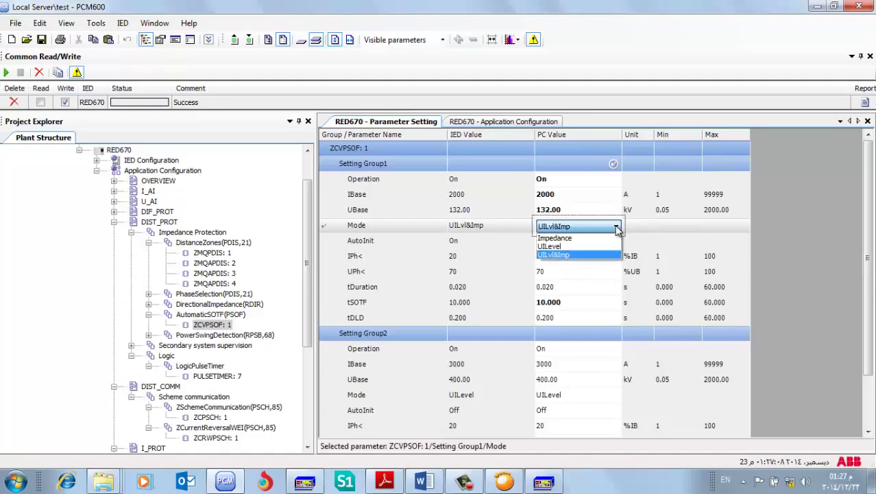
left_click(590, 247)
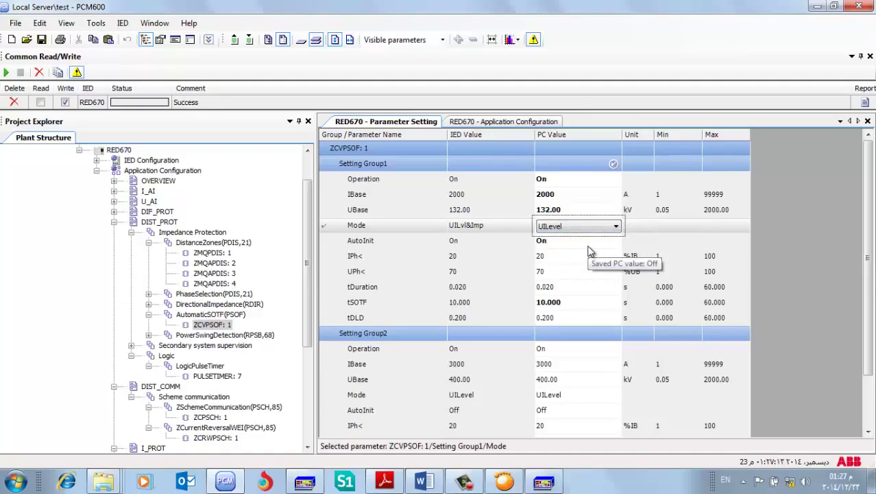
Write all parameters of ZCVPSOF: 1 to the RED670 with read back enabled
left_click(249, 40)
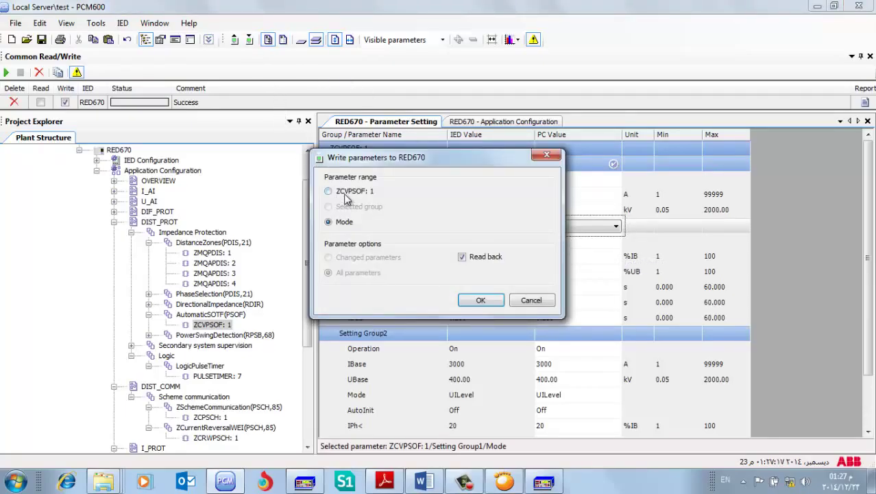
left_click(347, 193)
left_click(348, 273)
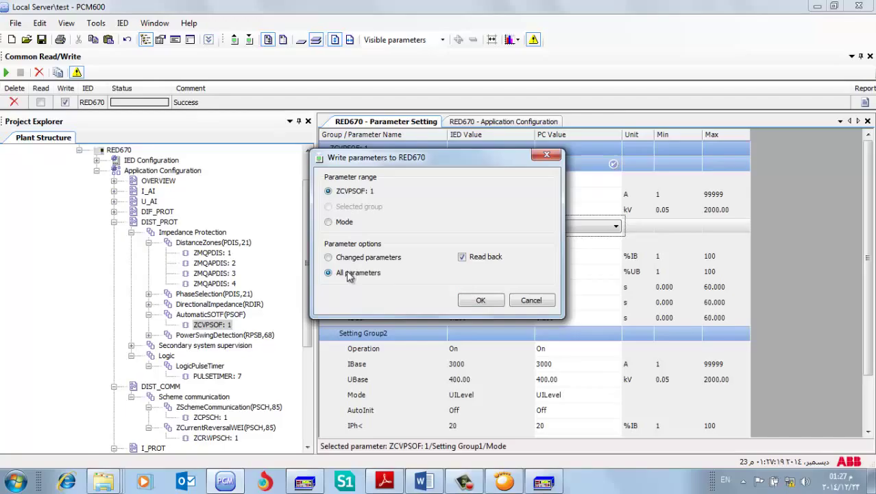
left_click(473, 299)
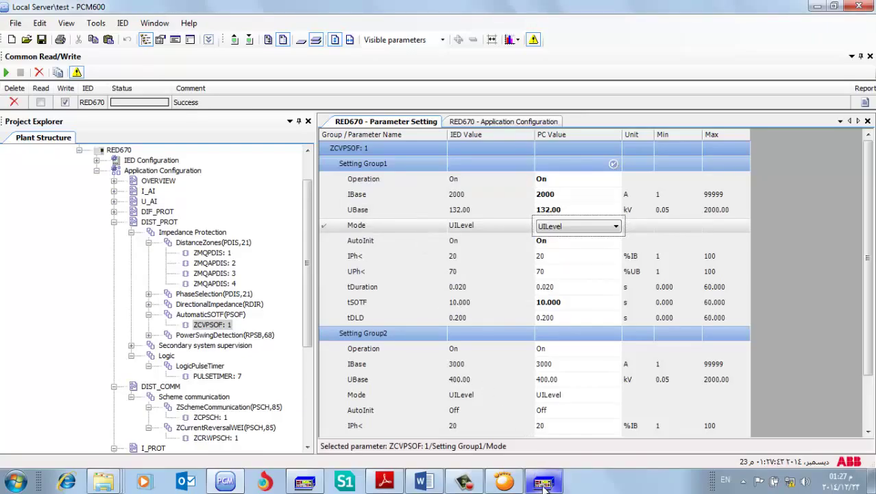
Switch to FREJA, remove the zone 1 test point and clear the remaining RX test points from the oscilloscope
left_click(543, 484)
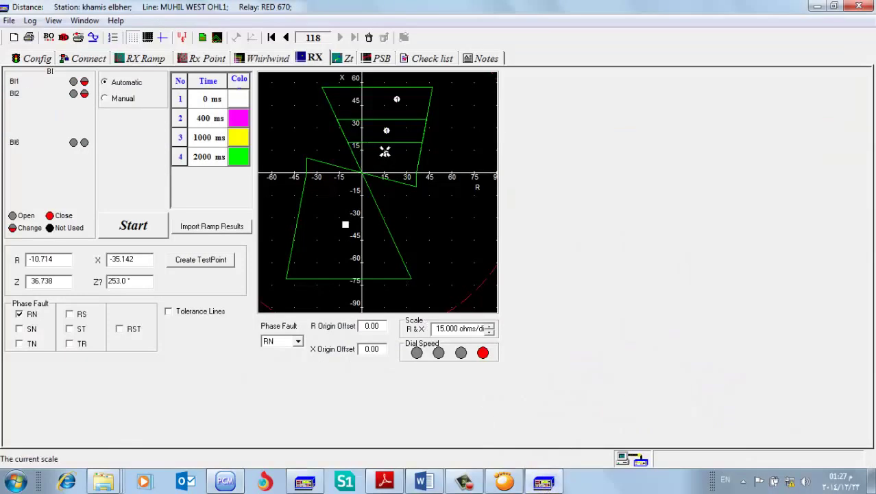
left_click(387, 152)
right_click(387, 153)
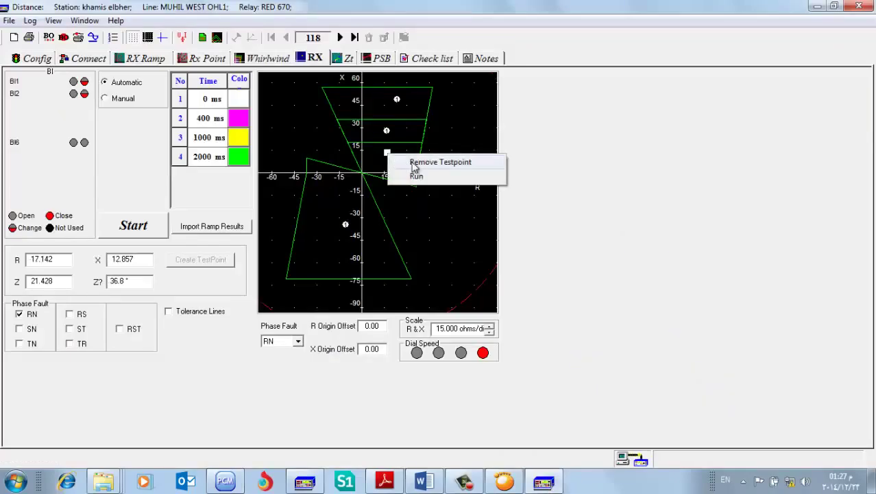
left_click(415, 163)
right_click(457, 148)
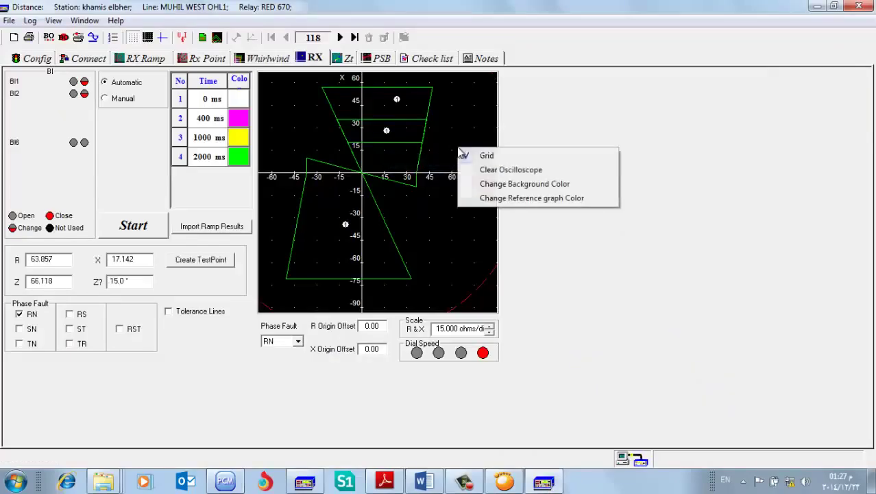
left_click(486, 171)
left_click(485, 269)
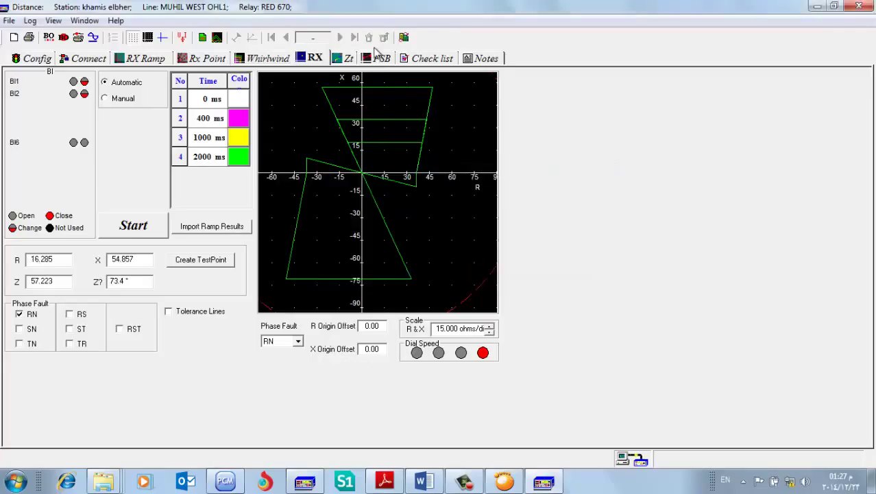
Run an RN test in zone 3 of the RX plot at about R 11.1, X 52.3 ohms
right_click(395, 100)
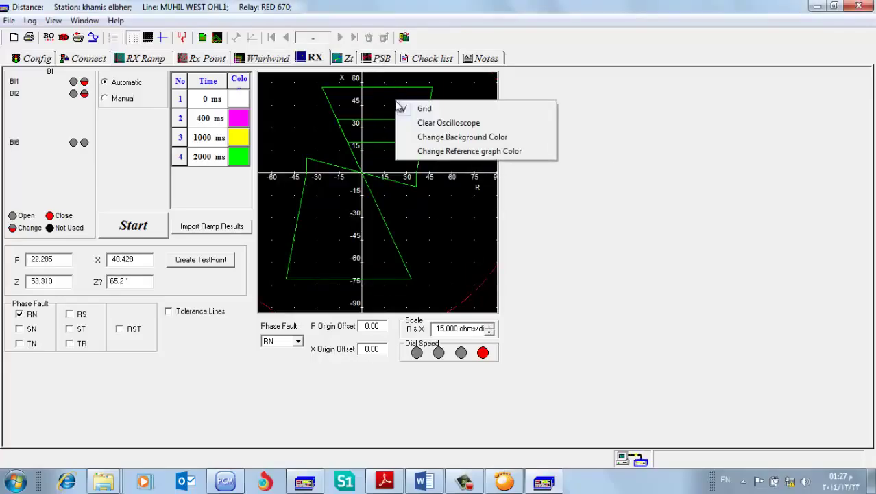
left_click(378, 95)
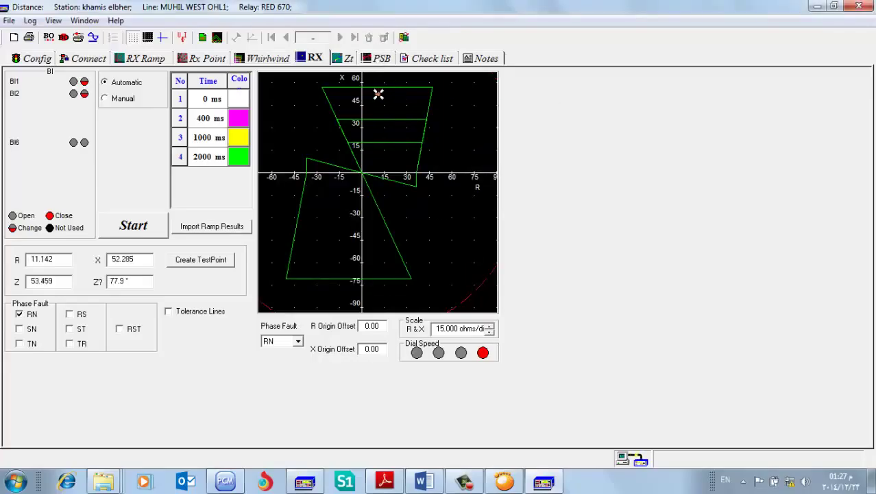
right_click(379, 95)
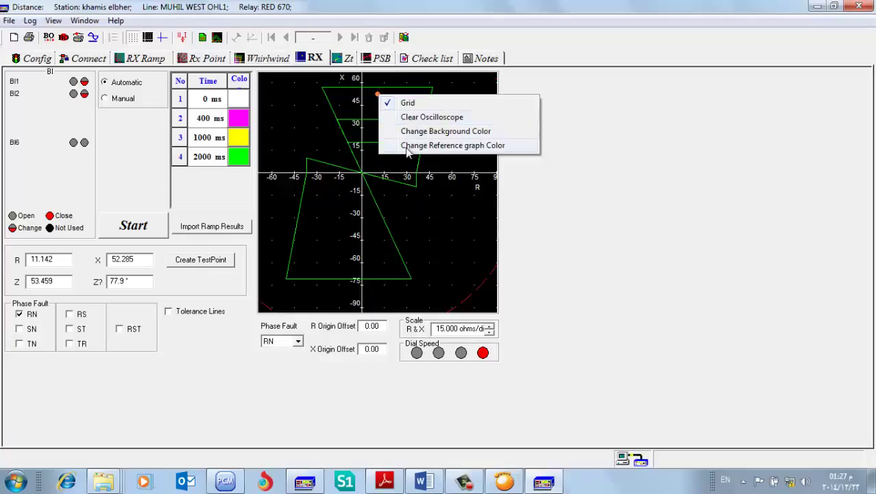
left_click(419, 171)
left_click(144, 226)
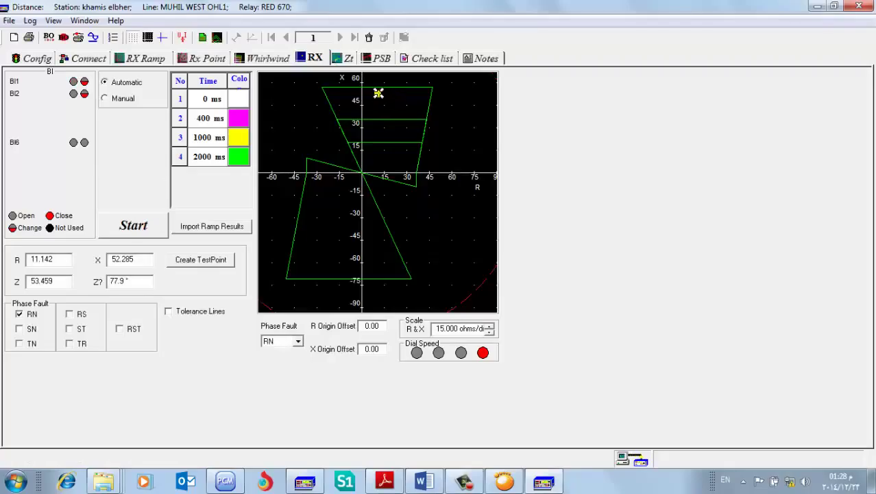
Run RN tests in zone 3 at about R 14.1, X 41.6 ohms and R 39.4, X 38.6 ohms
left_click_drag(378, 96, 383, 108)
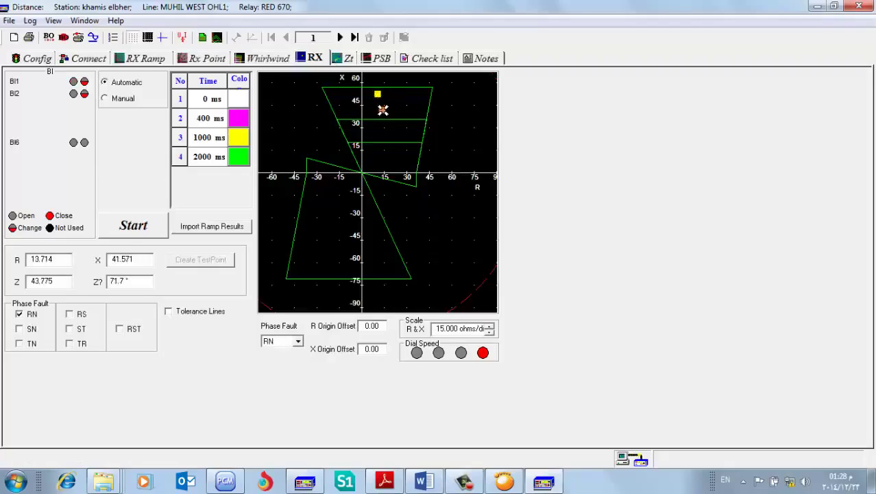
left_click(153, 228)
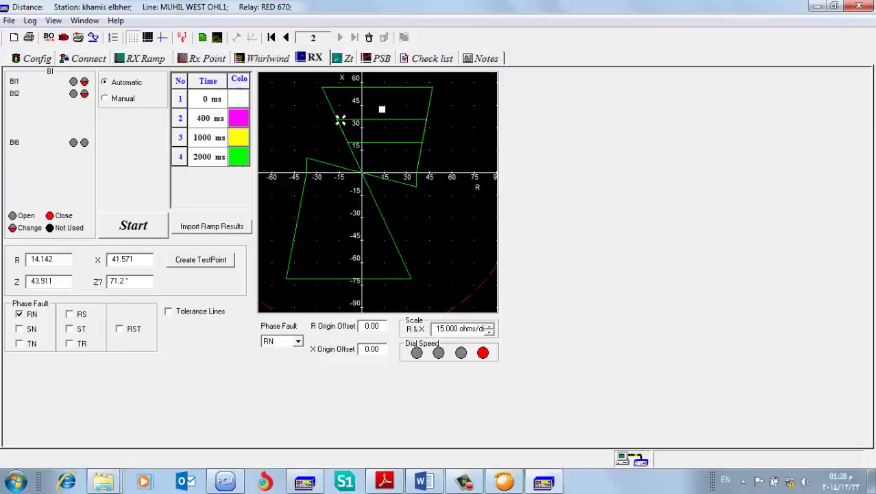
left_click_drag(381, 109, 420, 114)
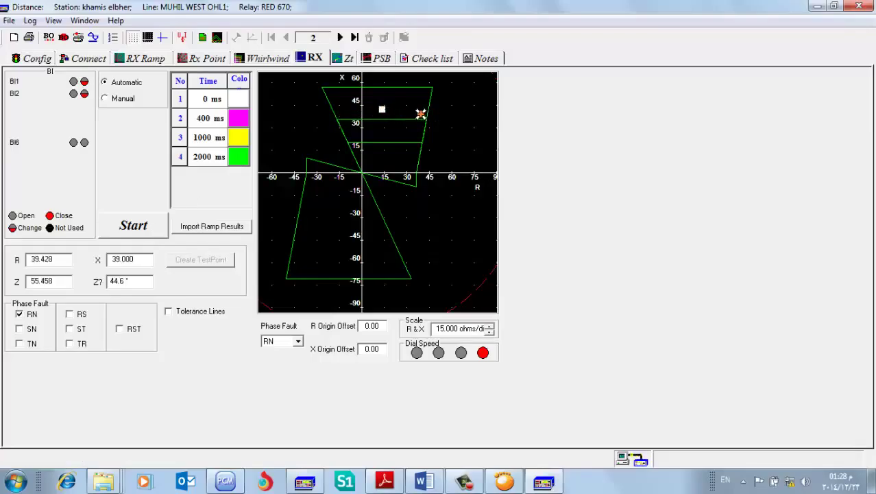
left_click(118, 226)
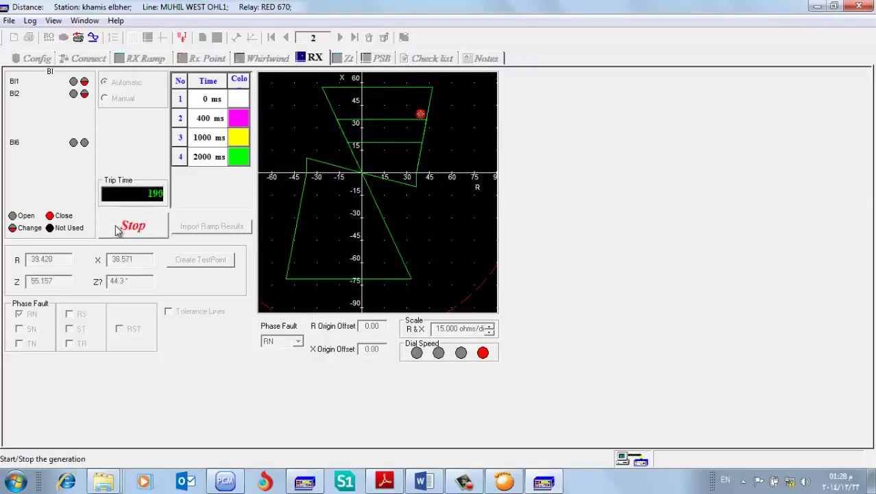
left_click(116, 228)
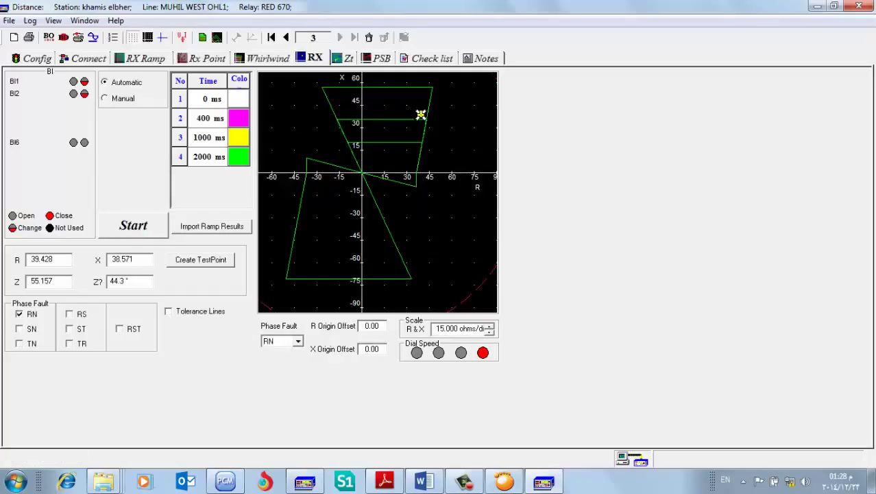
Run RN tests in zone 3 at about R 15.9, X 39.9 ohms and R -7.7, X 39.4 ohms
left_click_drag(420, 113, 385, 113)
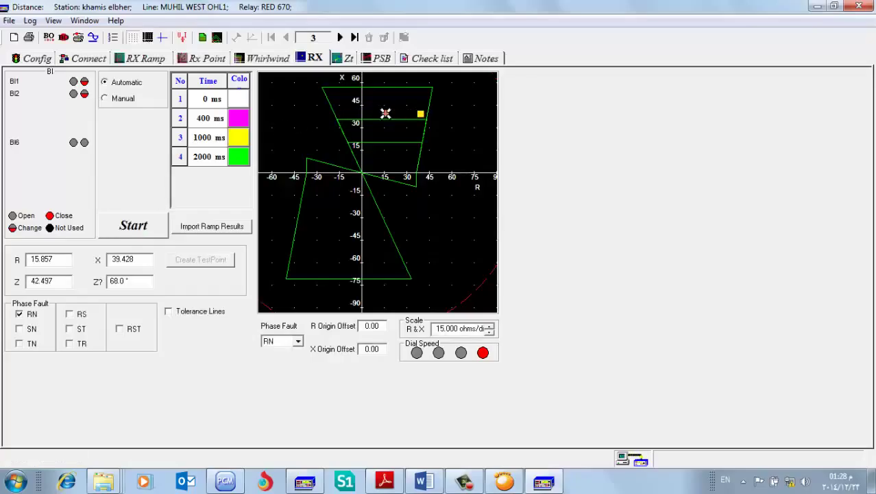
left_click(147, 224)
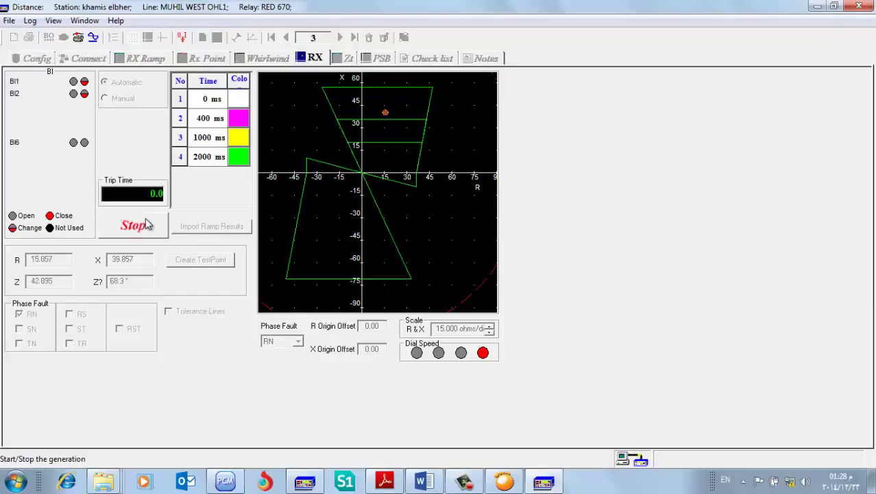
left_click(351, 113)
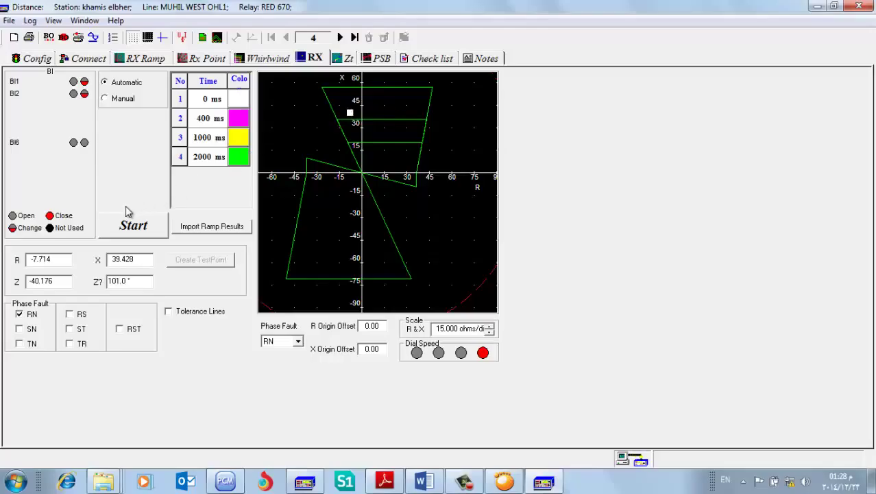
left_click(134, 228)
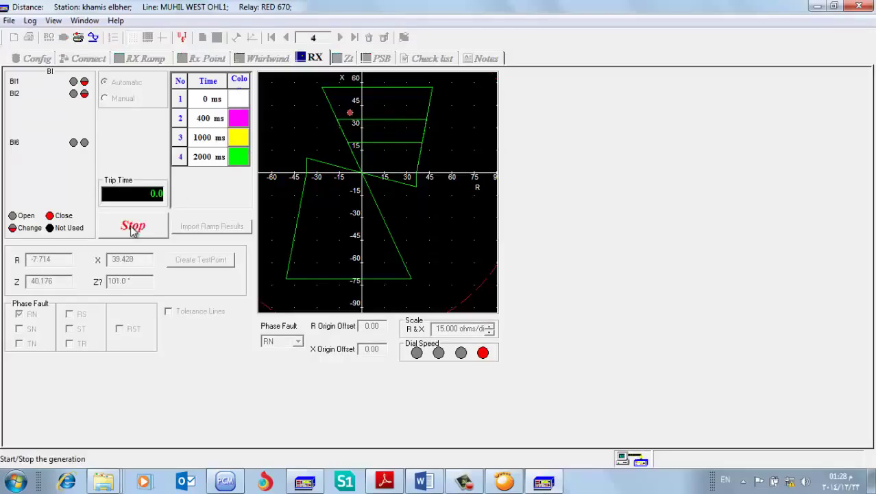
Run an RN test near the upper limit of zone 3 at about R 17.1, X 50.6 ohms
left_click(349, 112)
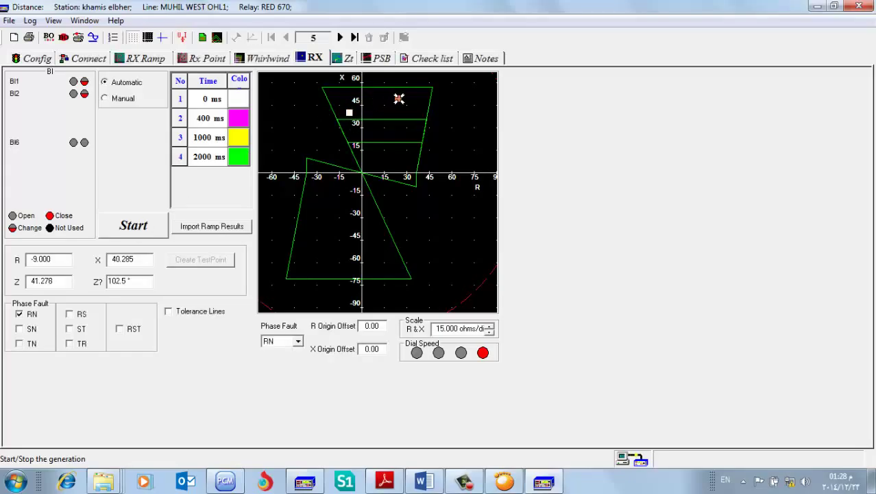
left_click(387, 97)
left_click(136, 229)
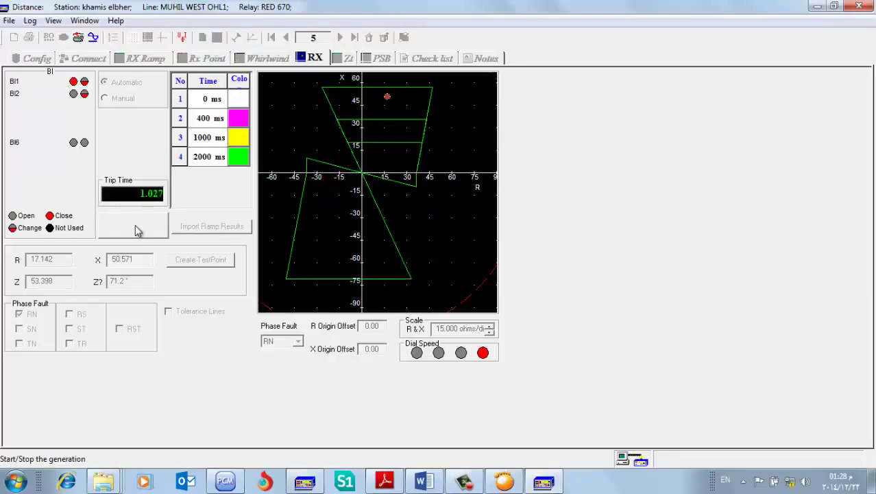
left_click(134, 228)
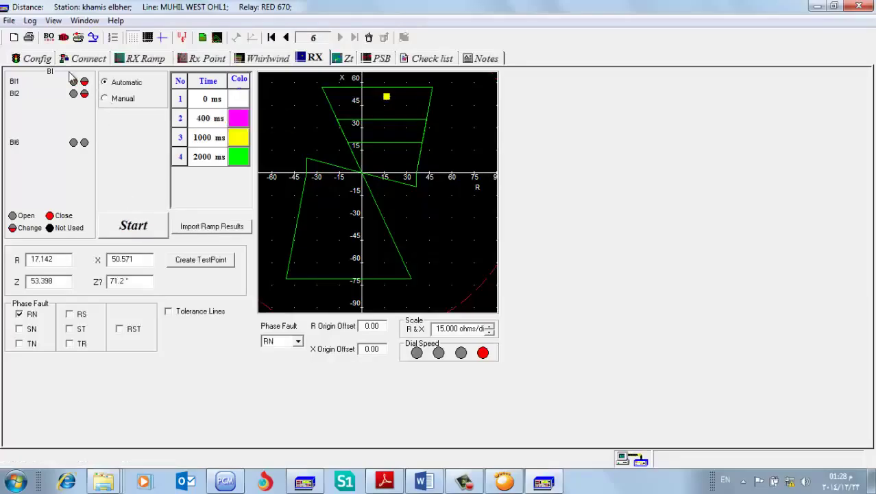
Start a new test to unlock the configuration and set the maximum fault current to 0.500 A
left_click(39, 63)
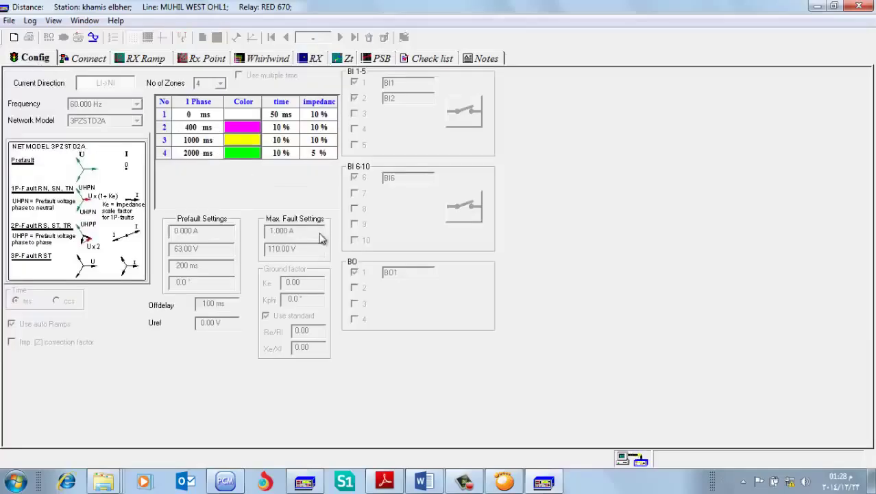
left_click(15, 37)
left_click(516, 270)
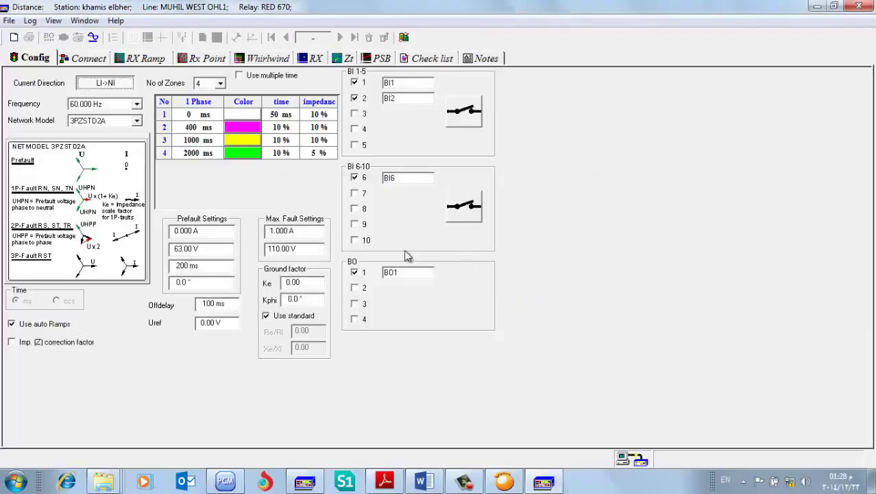
left_click(297, 232)
type("0")
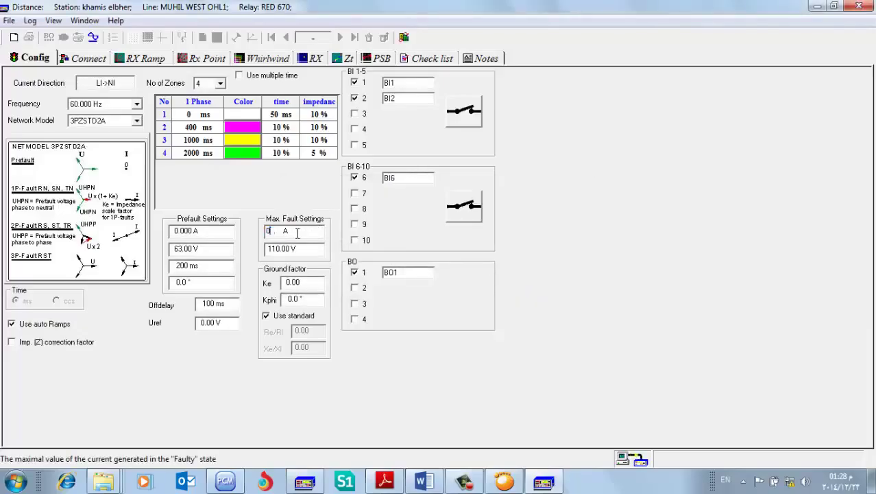
type(".")
key("BackSpace")
key("BackSpace")
type("1.0.5")
key("Tab")
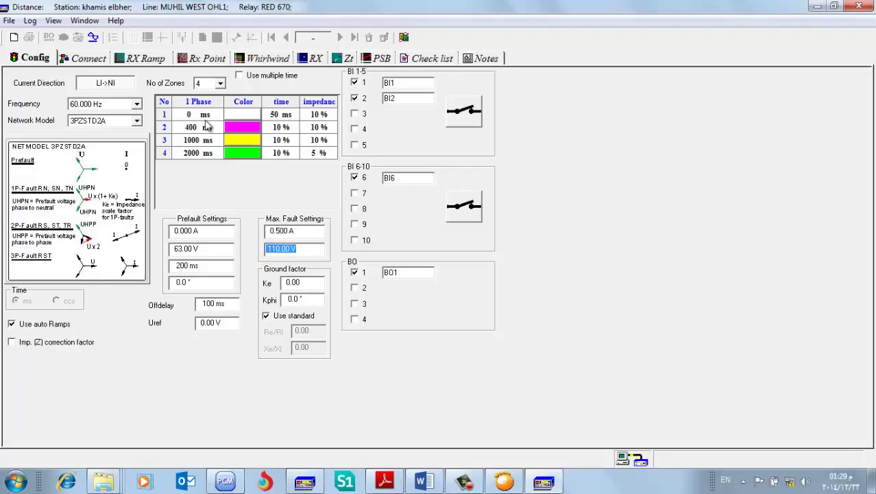
Run RX tests for the RN fault in zone 3 at about R 17.1, X 50.6 ohms and R 12.0, X 54.0 ohms
left_click(311, 59)
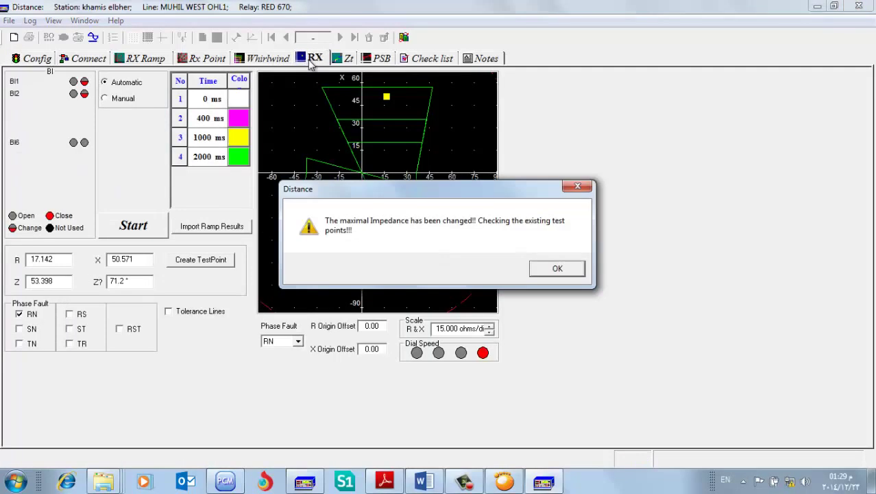
left_click(570, 272)
left_click(127, 237)
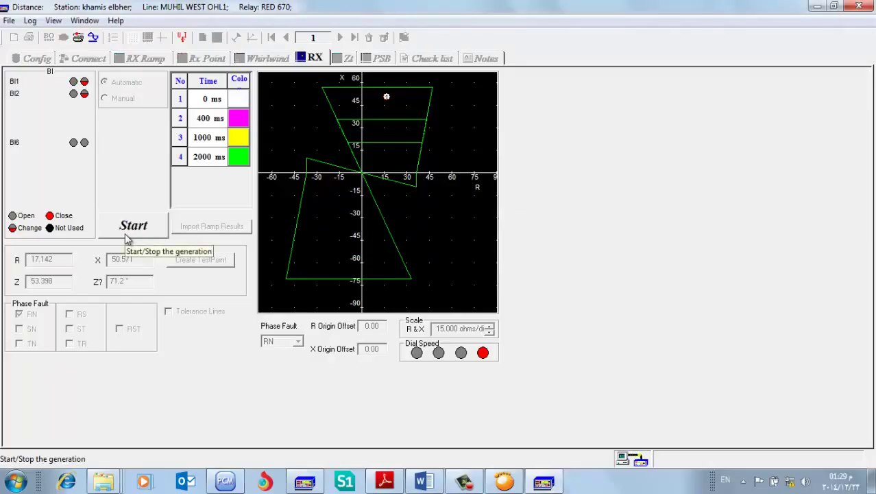
left_click_drag(386, 96, 379, 91)
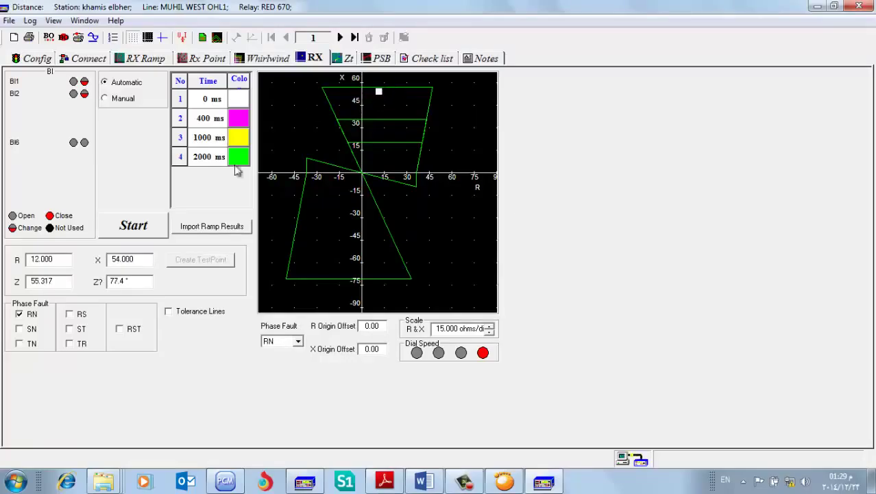
left_click(115, 235)
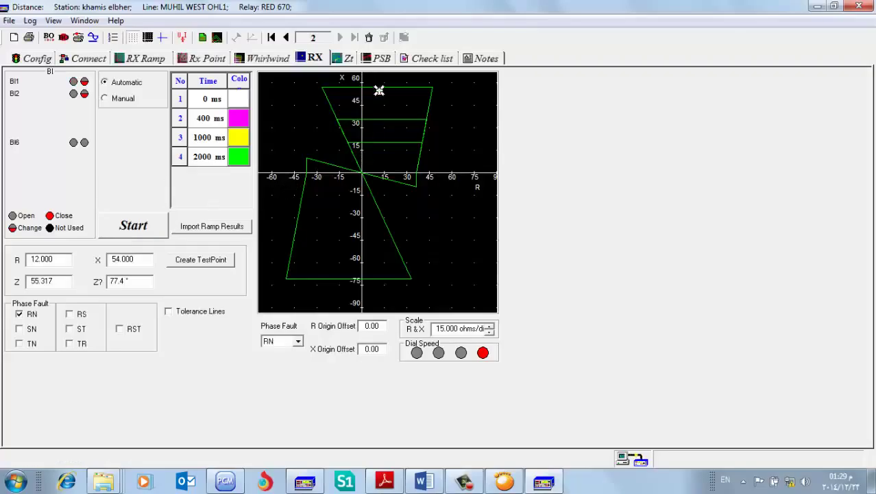
Place six RN test points, one each in zones 1 and 2, two in zone 3 and two in the reverse zone, and run them
left_click(377, 146)
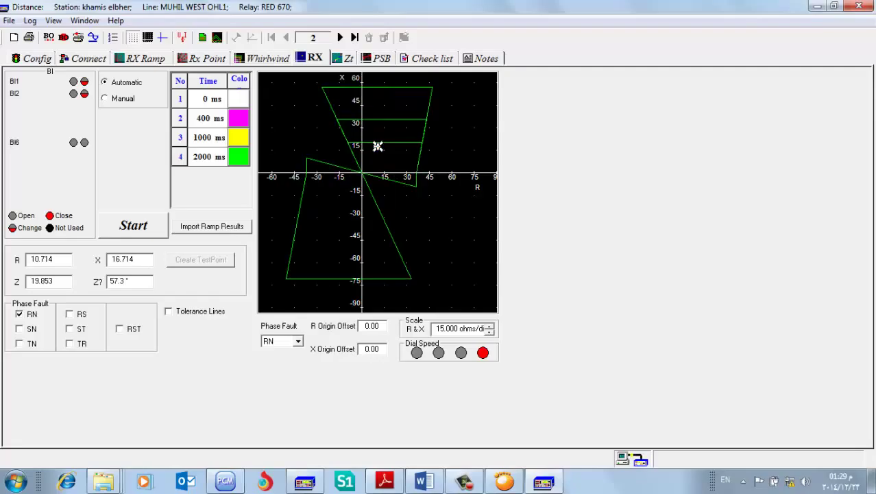
left_click(383, 131)
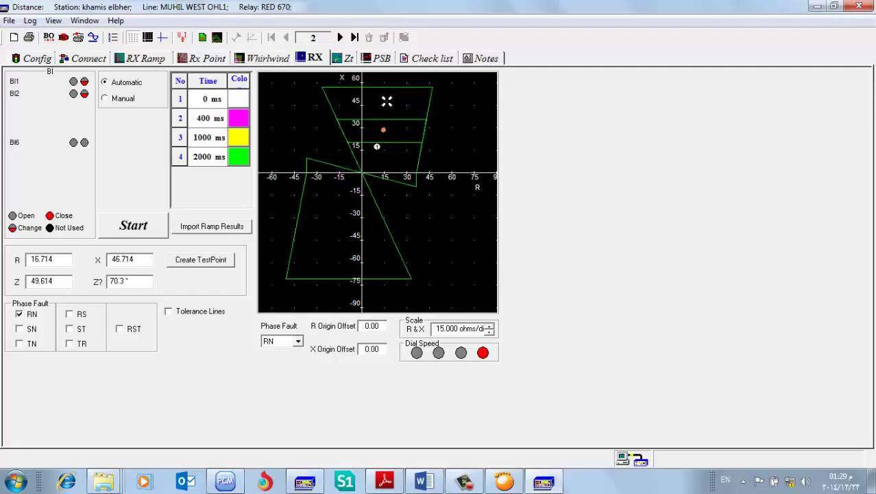
left_click(386, 99)
left_click(396, 90)
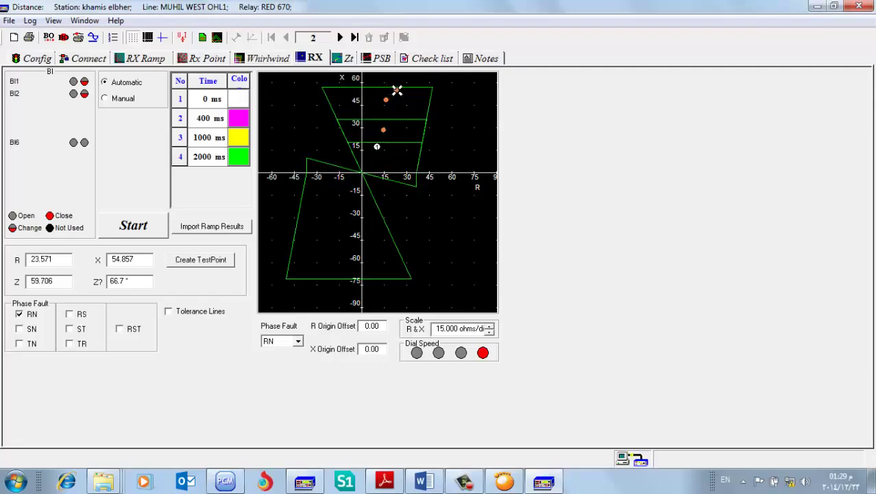
left_click(338, 198)
left_click(319, 227)
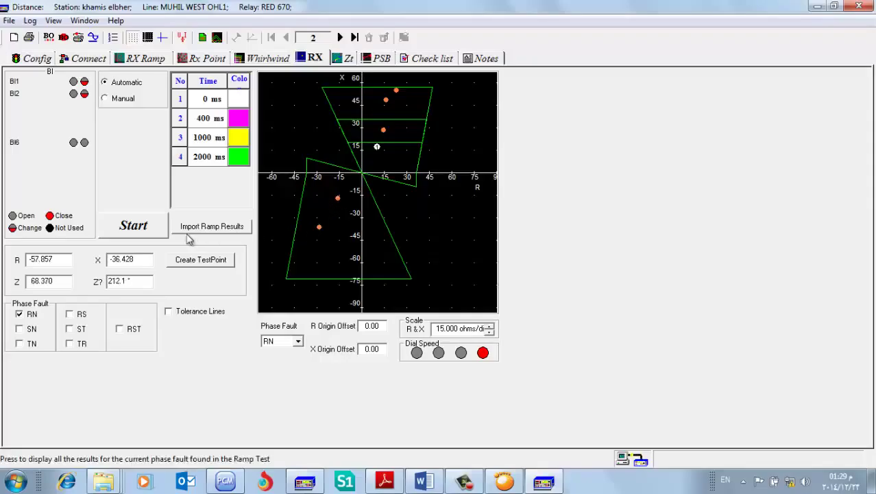
left_click(133, 226)
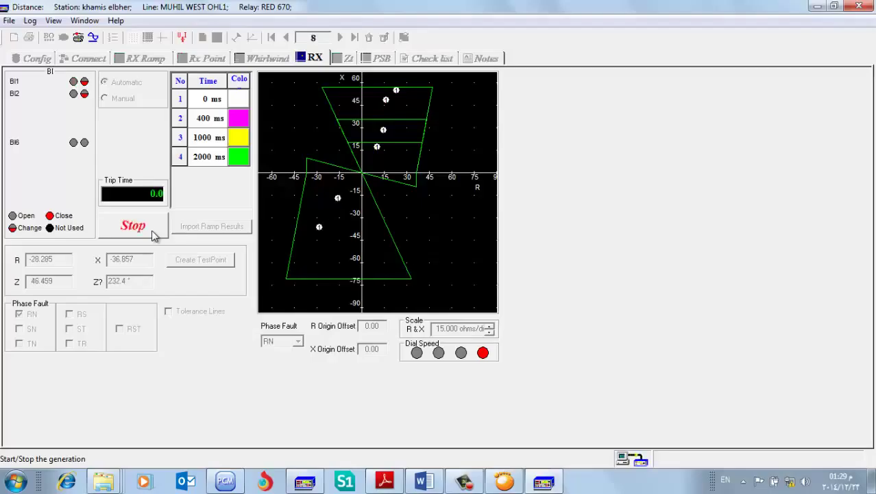
left_click(153, 235)
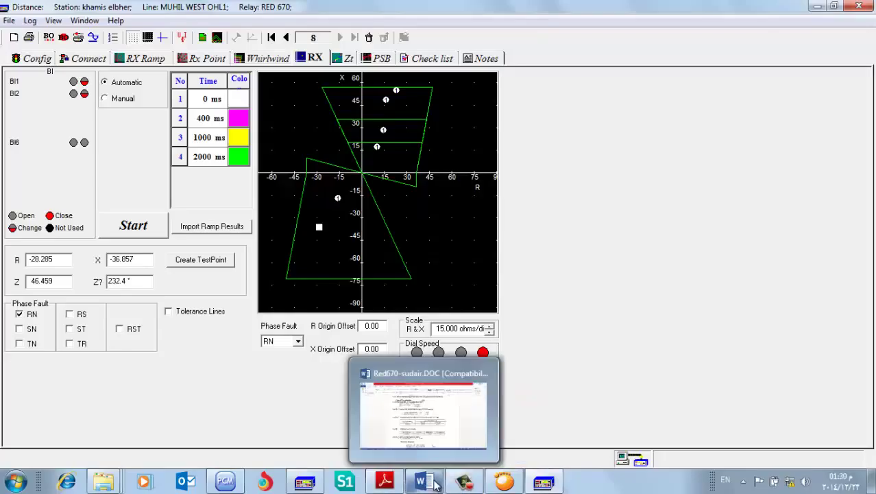
mouse_move(403, 482)
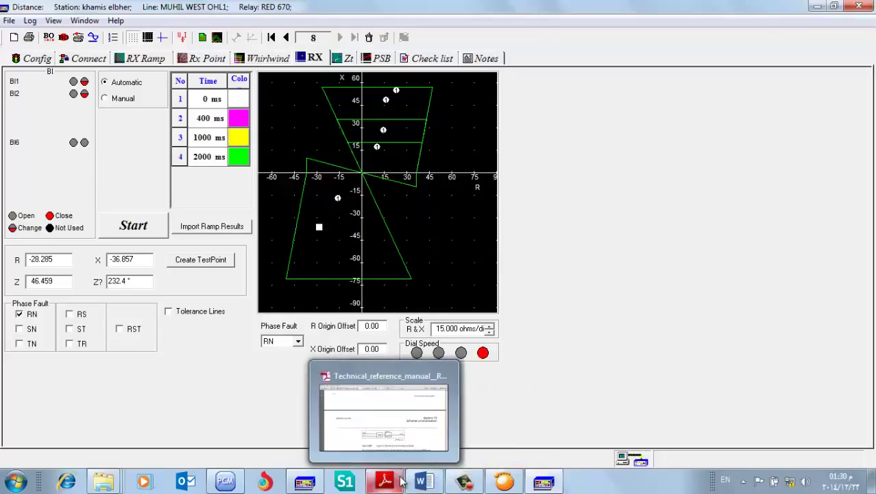
mouse_move(478, 485)
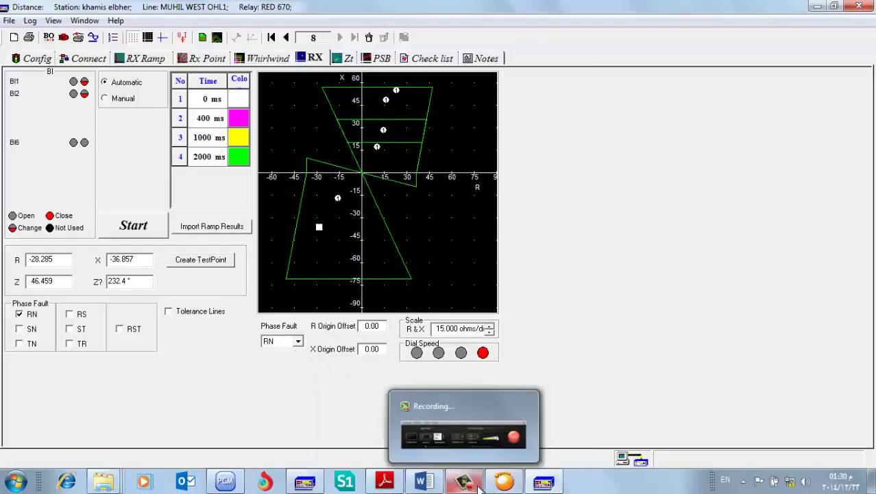
left_click(478, 432)
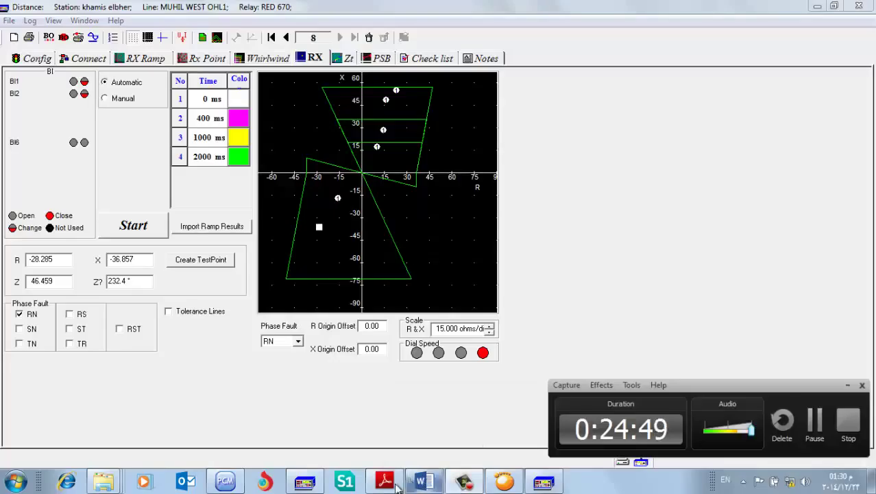
left_click(847, 384)
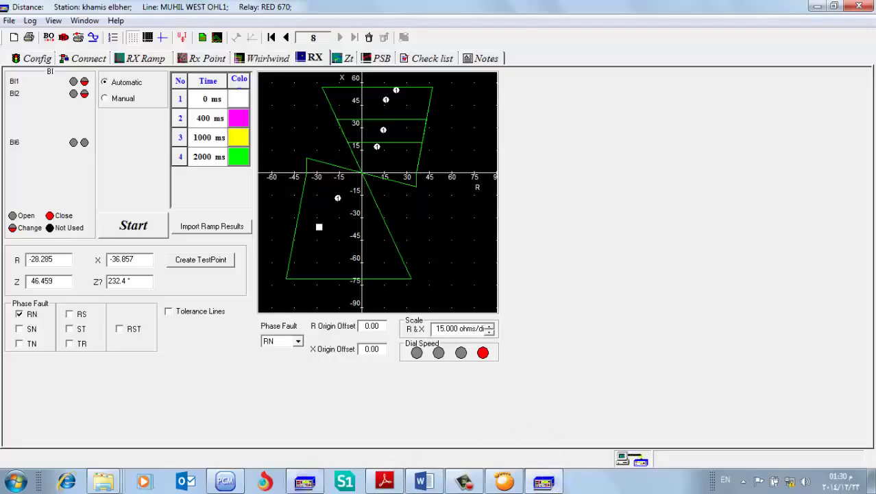
Switch to PCM600 and set tSOTF of ZCVPSOF: 1 in Setting Group1 to 0.010 s
left_click(231, 484)
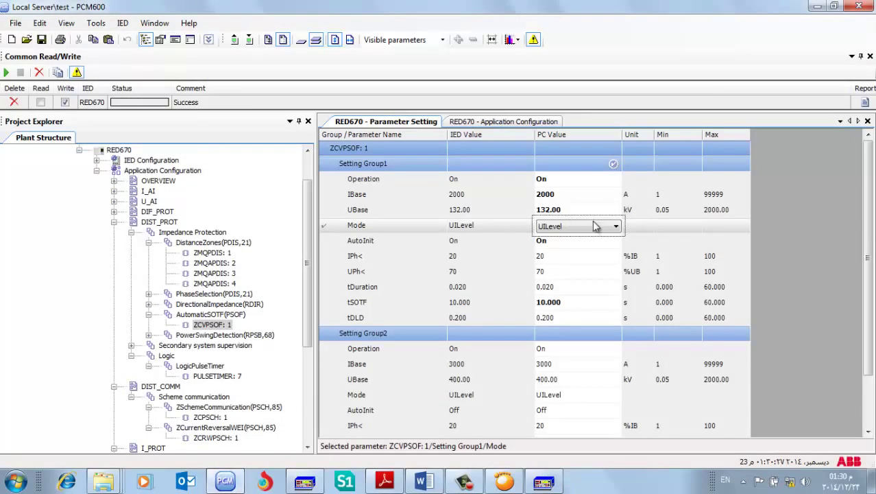
left_click(569, 300)
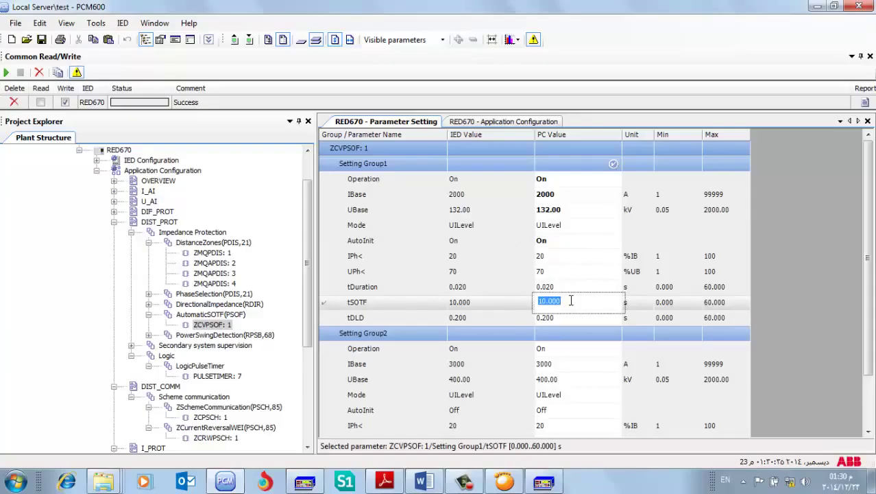
type("0.1")
key("BackSpace")
key("BackSpace")
key("BackSpace")
type("0.010")
key("Return")
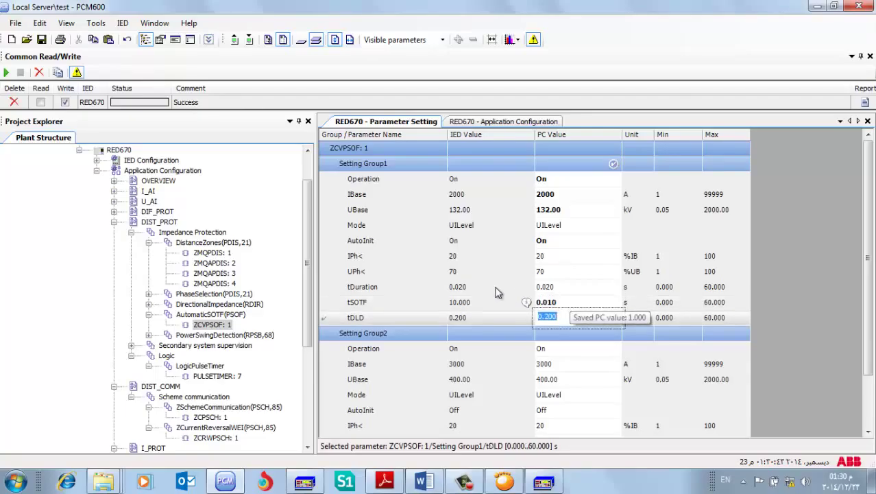
Write all ZCVPSOF: 1 parameters to the RED670 relay
left_click(251, 40)
left_click(346, 272)
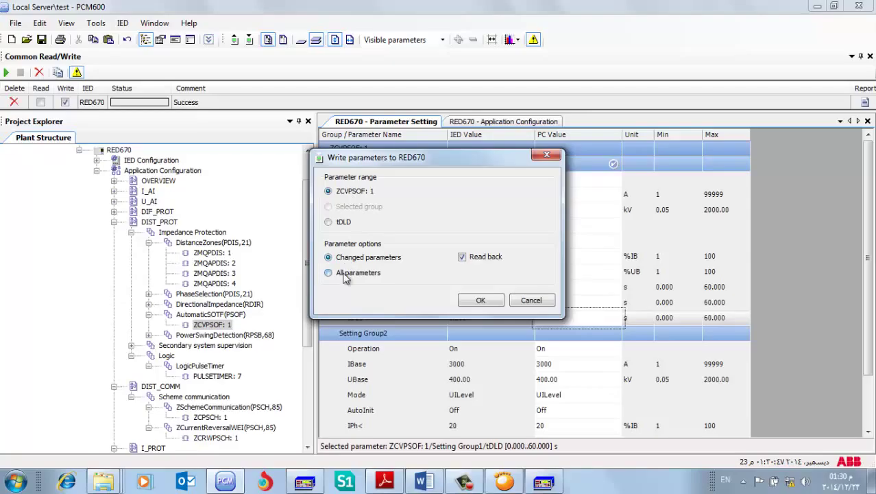
left_click(479, 299)
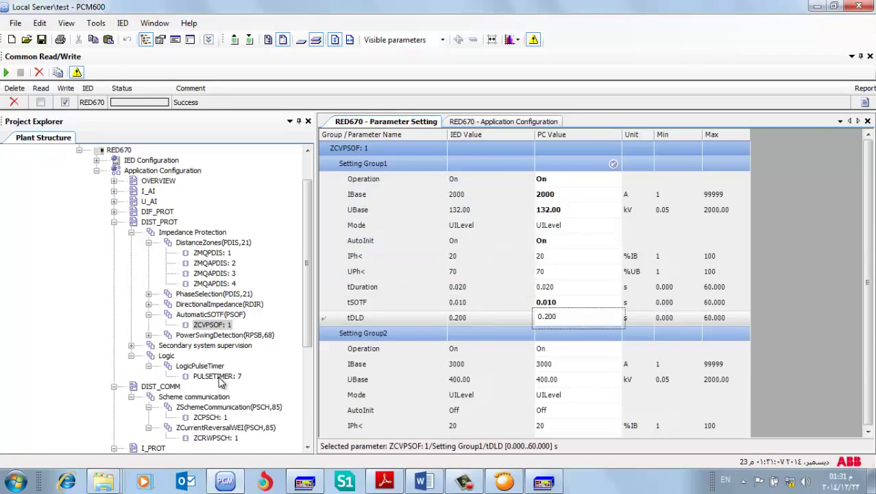
Set time T of PULSETIMER: 7 to 0.010 s and write all of its parameters to RED670
left_click(219, 378)
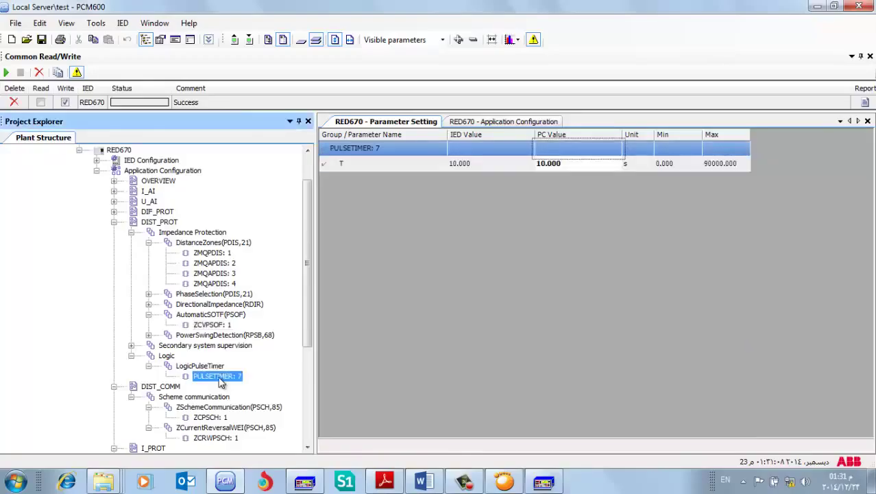
left_click(574, 166)
type("0.01")
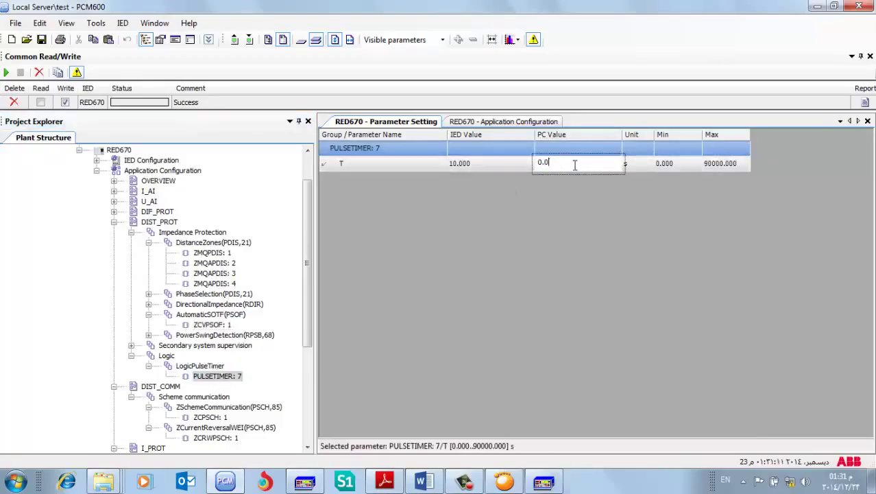
left_click(250, 40)
left_click(371, 192)
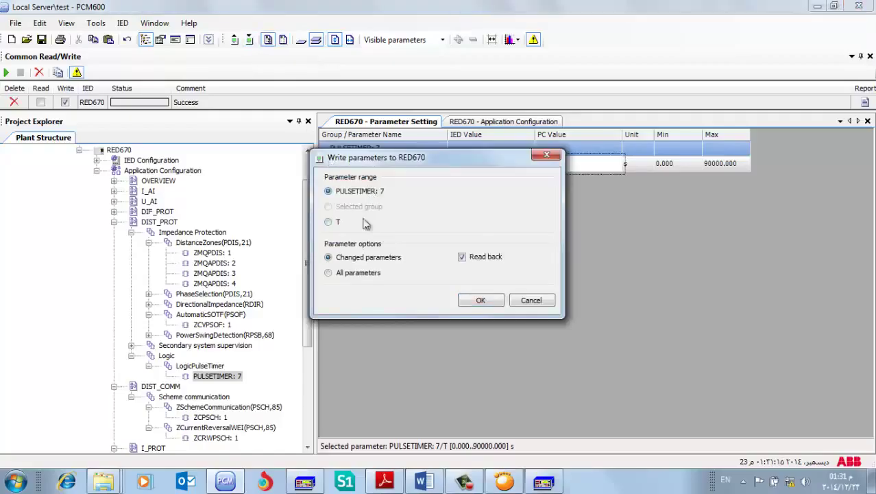
left_click(356, 274)
left_click(480, 300)
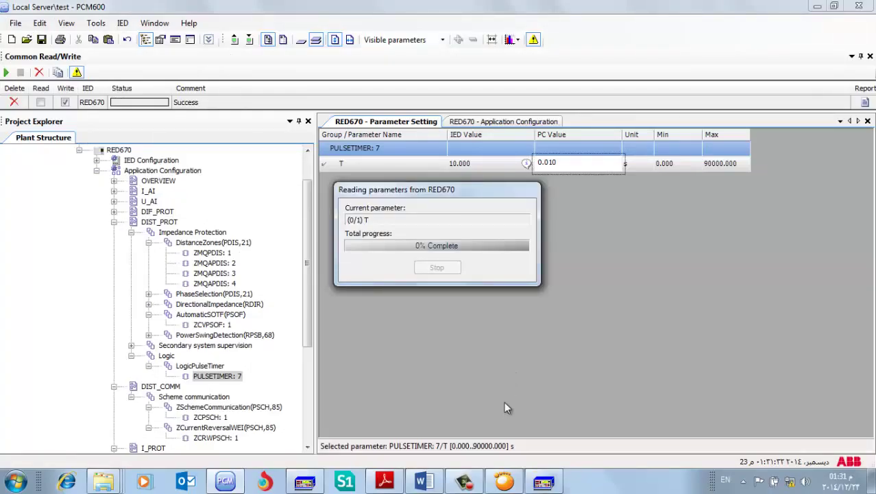
Switch back to the FREJA Distance test and rerun all six RN test points
mouse_move(509, 488)
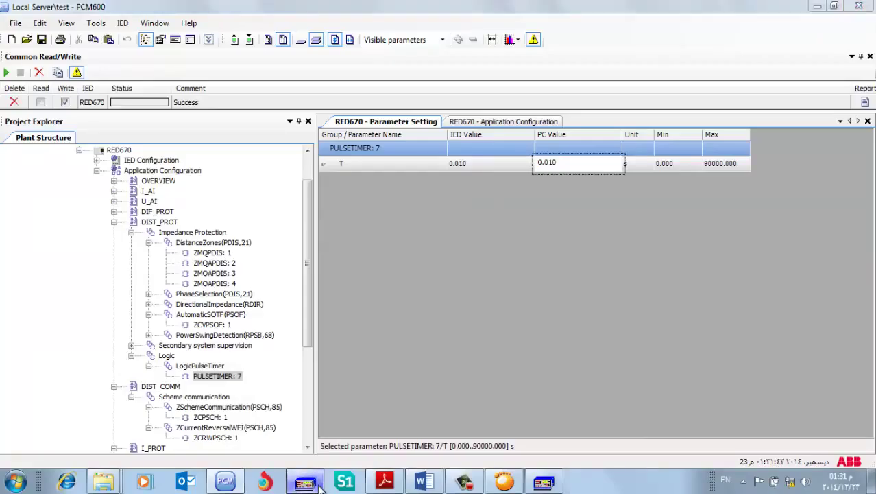
left_click(305, 482)
left_click(305, 481)
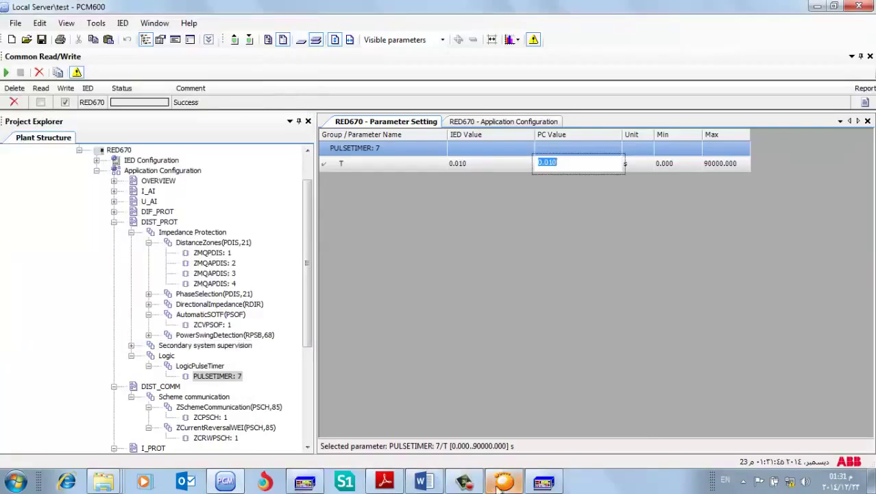
left_click(543, 482)
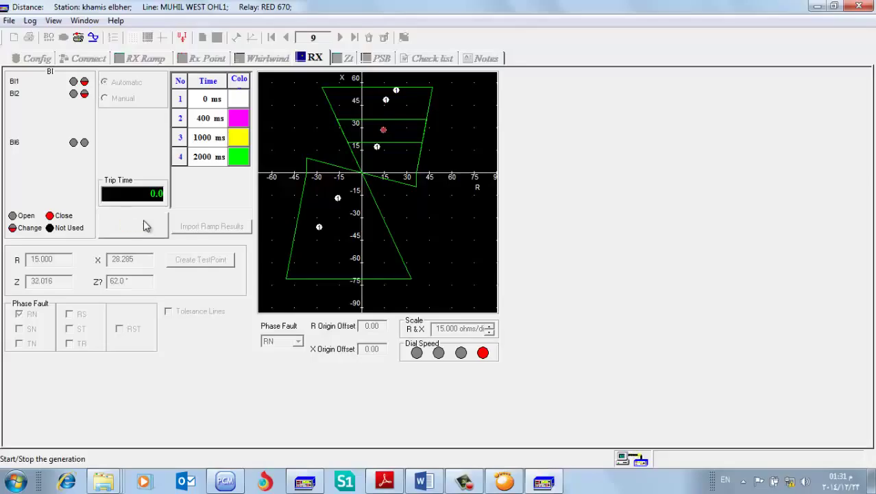
left_click(144, 219)
left_click(143, 224)
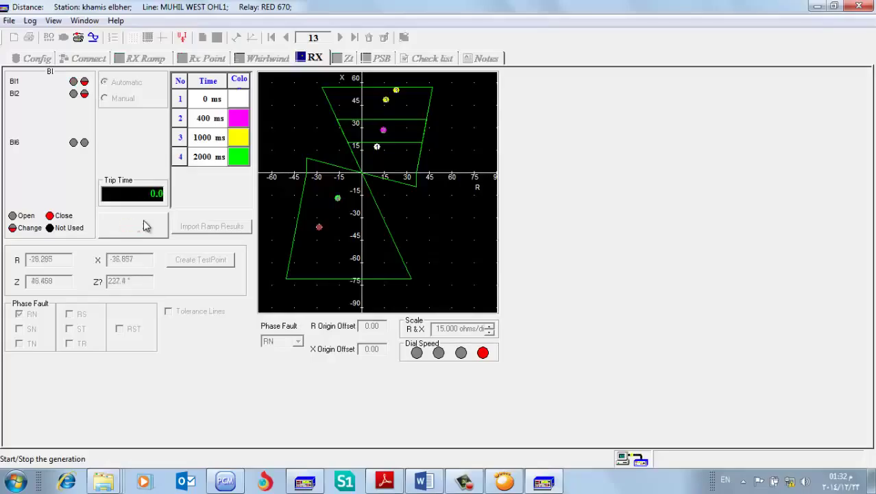
left_click(144, 224)
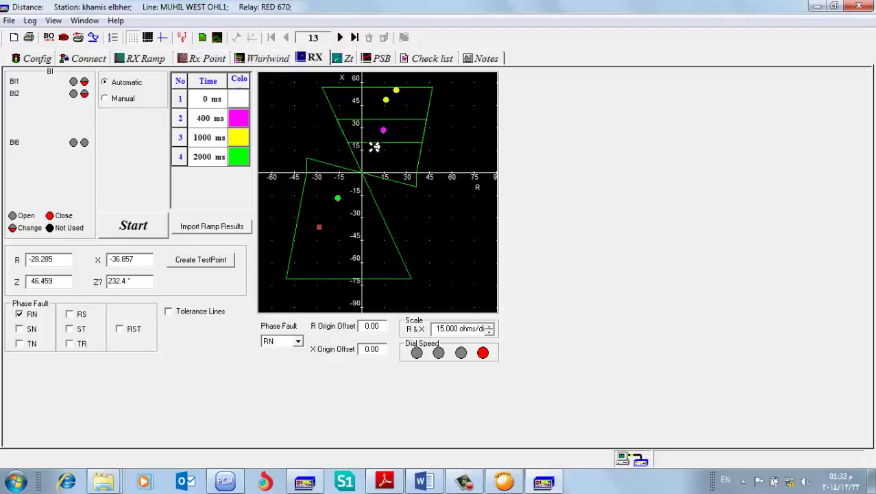
Run only the zone 1 RN test point at about R 10.7, X 16.7 ohms again
left_click_drag(374, 144, 377, 147)
right_click(377, 147)
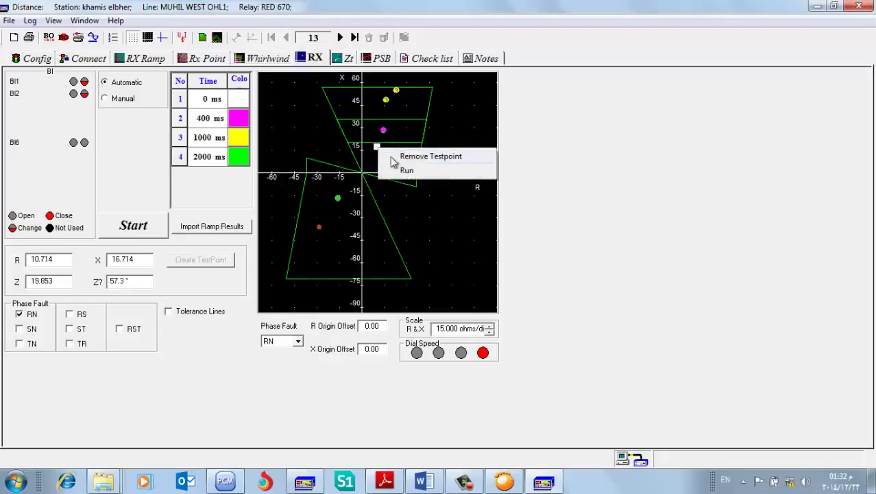
left_click(402, 170)
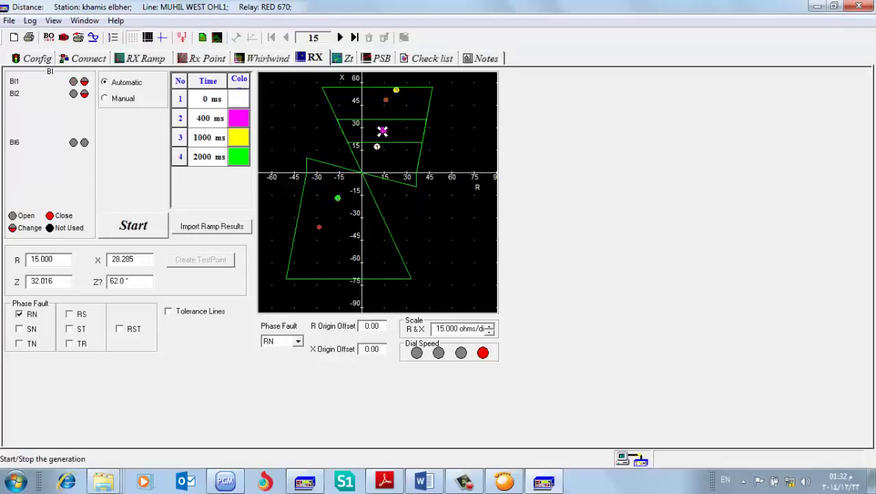
Clear all test points from the RX oscilloscope and accept their deletion
right_click(452, 140)
left_click(478, 163)
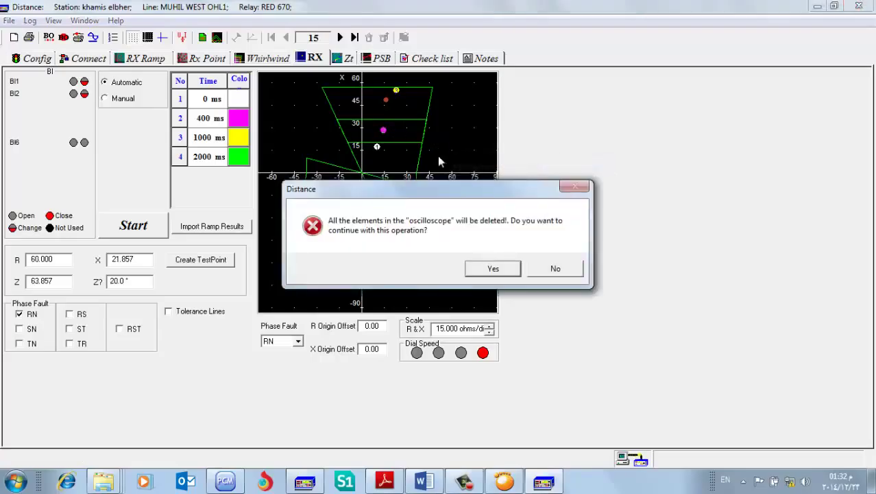
left_click(503, 271)
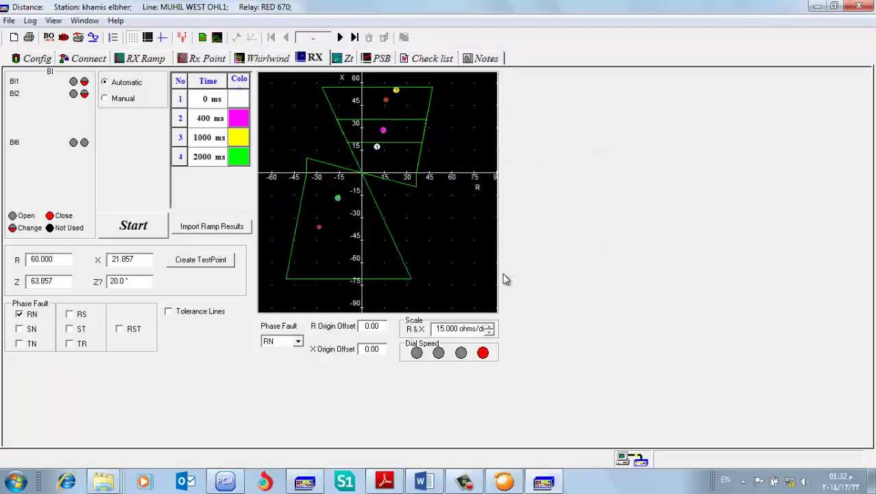
Place a new RN test point in zone 2 at about R 18.0, X 25.3 ohms and run it
right_click(388, 135)
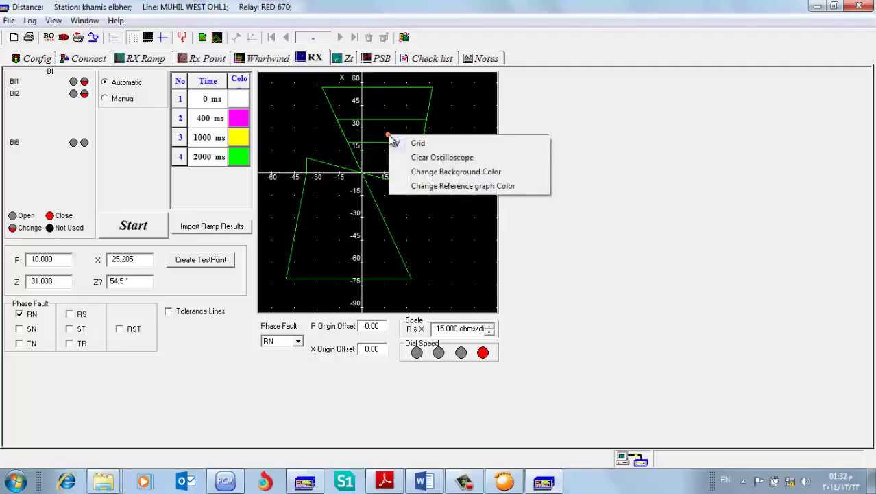
left_click(342, 235)
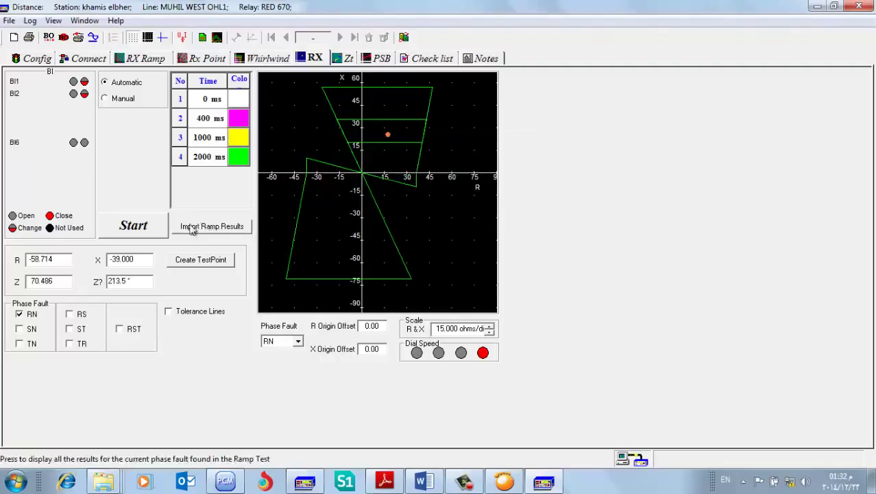
left_click(158, 223)
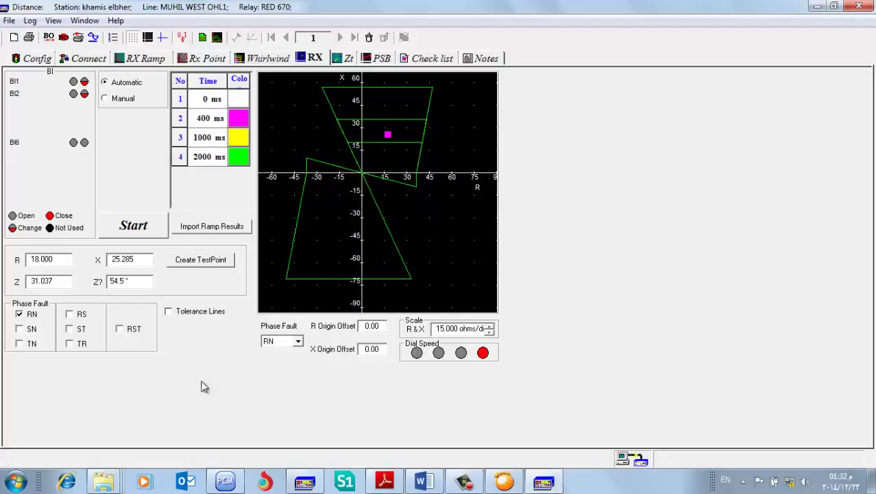
Adjust the state 1 time of BO1 in the binary output list and rerun the zone 2 RN test point
left_click(51, 40)
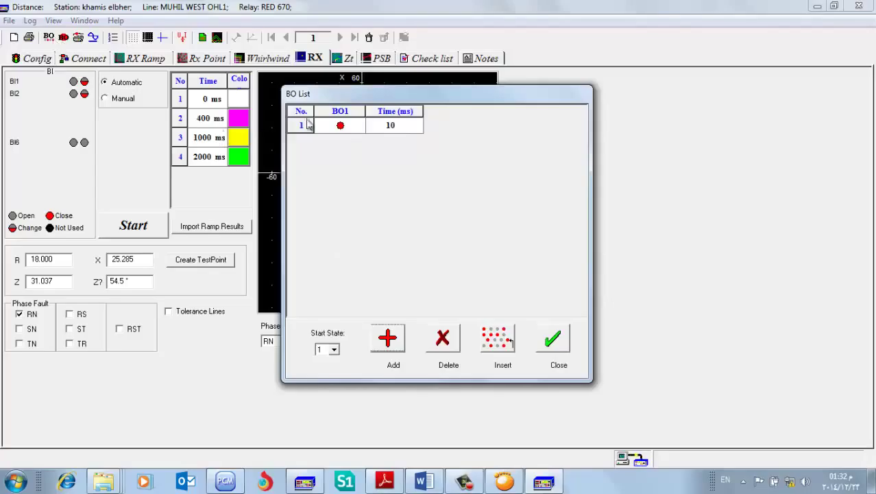
left_click(397, 128)
left_click(417, 130)
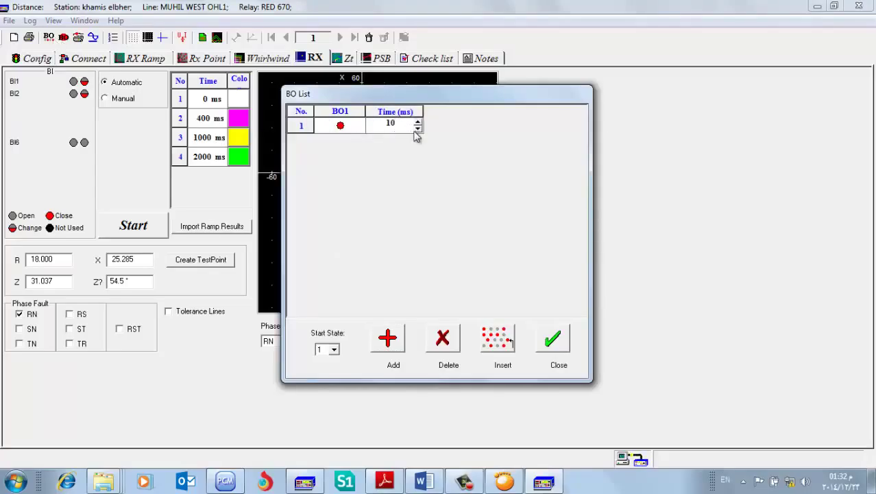
left_click(418, 130)
left_click(418, 129)
left_click(417, 130)
left_click(418, 129)
left_click(418, 129)
left_click(418, 129)
left_click(417, 129)
left_click(417, 122)
left_click(681, 180)
left_click(417, 122)
left_click(417, 122)
left_click(418, 122)
left_click(418, 122)
left_click(417, 122)
left_click(417, 122)
left_click(418, 122)
left_click(418, 122)
left_click(418, 122)
left_click(553, 341)
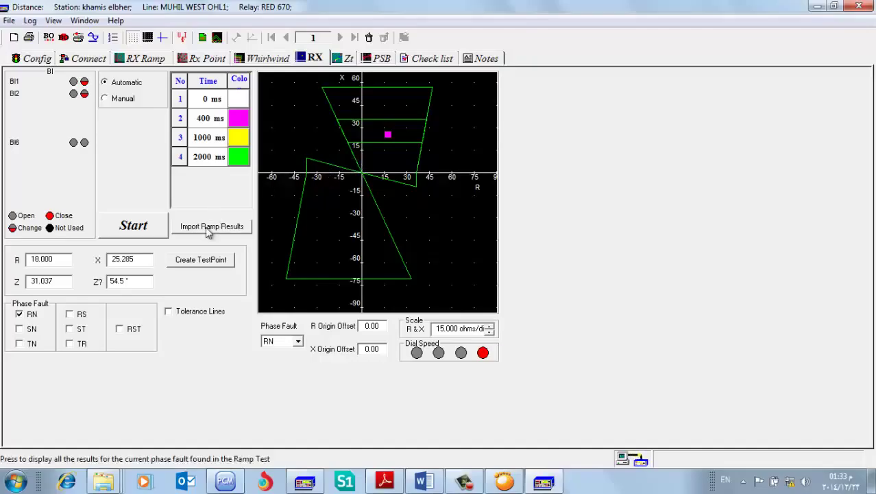
left_click(163, 229)
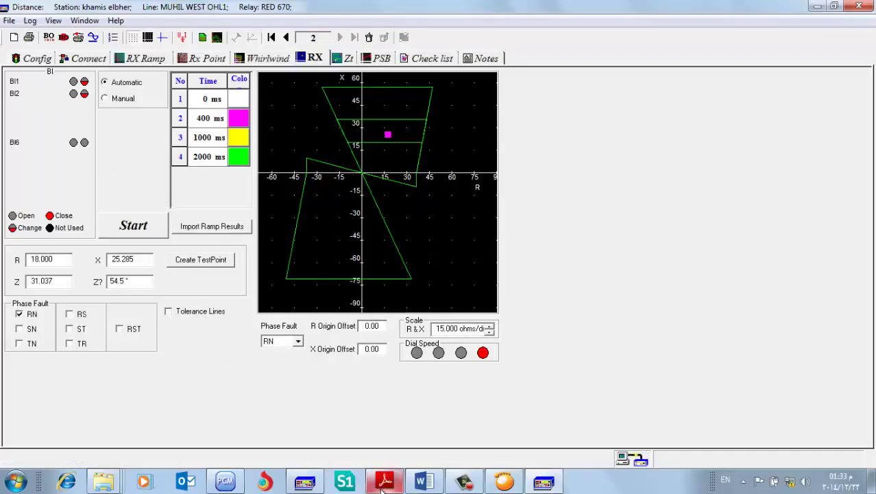
mouse_move(383, 484)
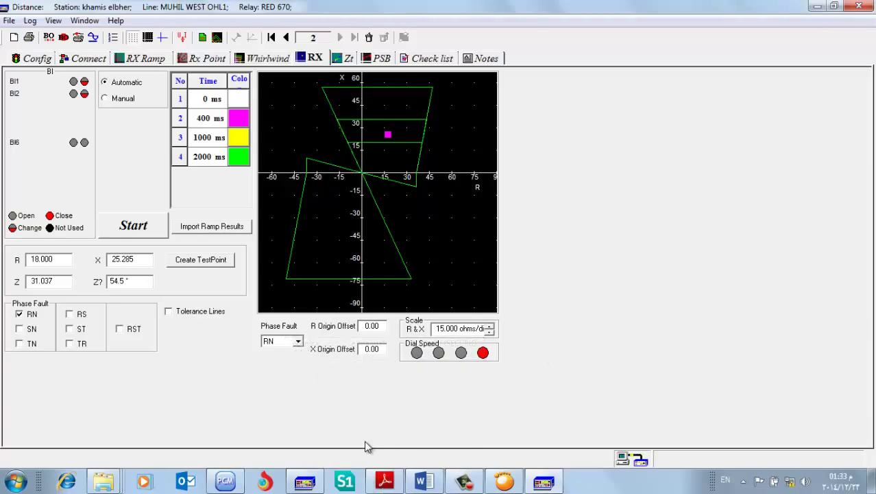
Switch to PCM600 and show the PULSETIMER: 7 block in the switch-on-to-fault logic of the application configuration
left_click(225, 481)
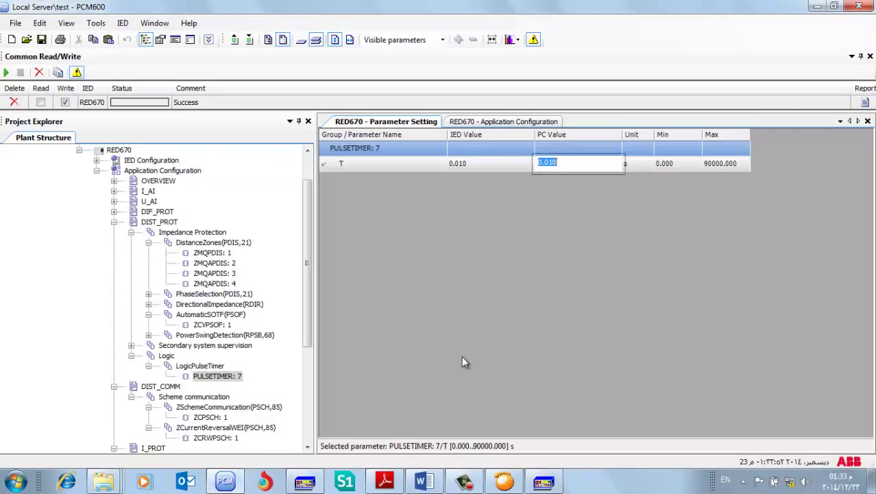
left_click(565, 161)
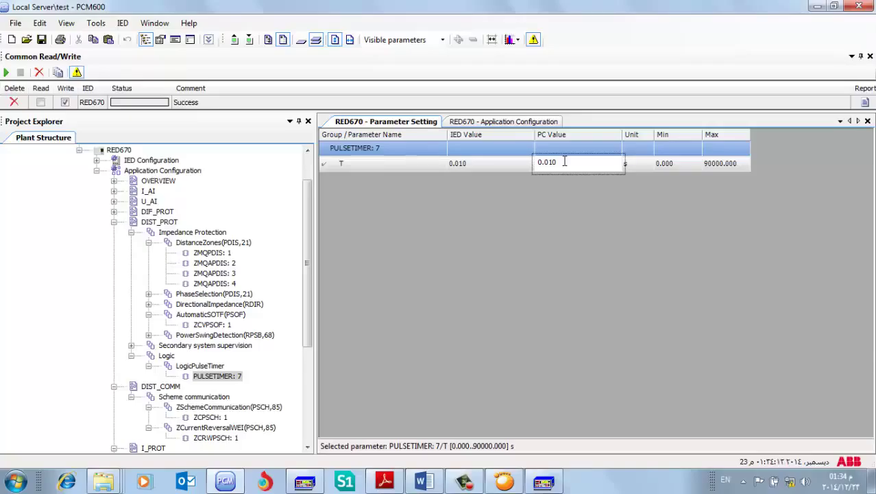
left_click(230, 382)
right_click(230, 383)
left_click(281, 400)
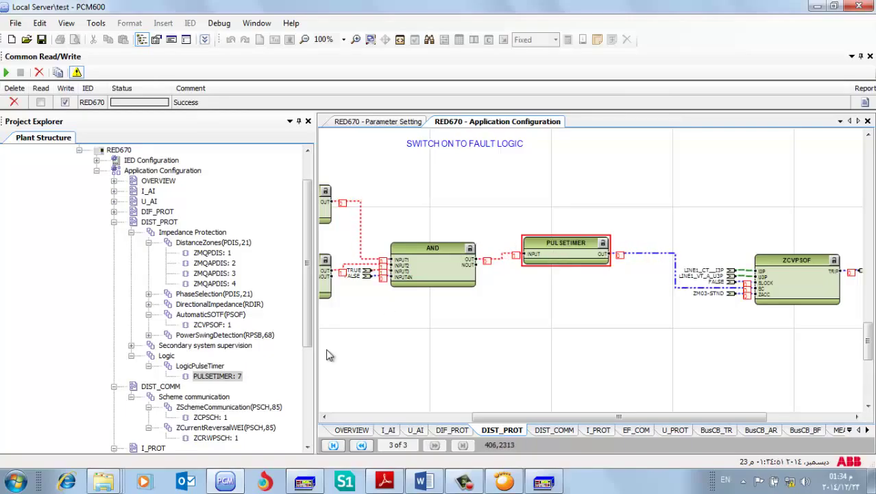
right_click(233, 377)
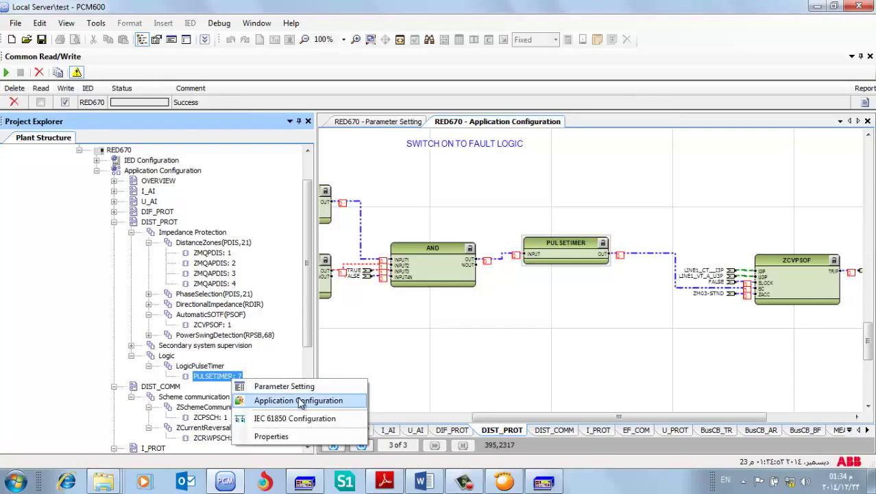
left_click(299, 401)
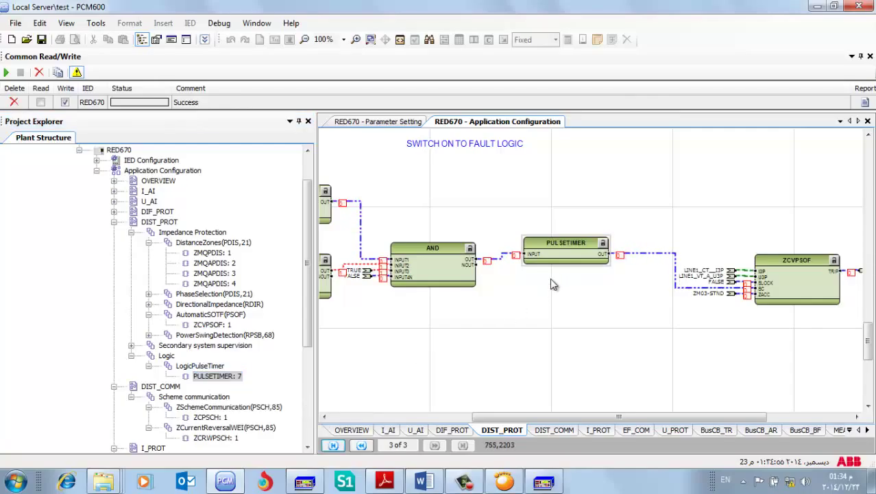
Set parameter T of PULSETIMER: 7 to 1 s and write its changed parameters to the RED670 with read back
left_click(394, 123)
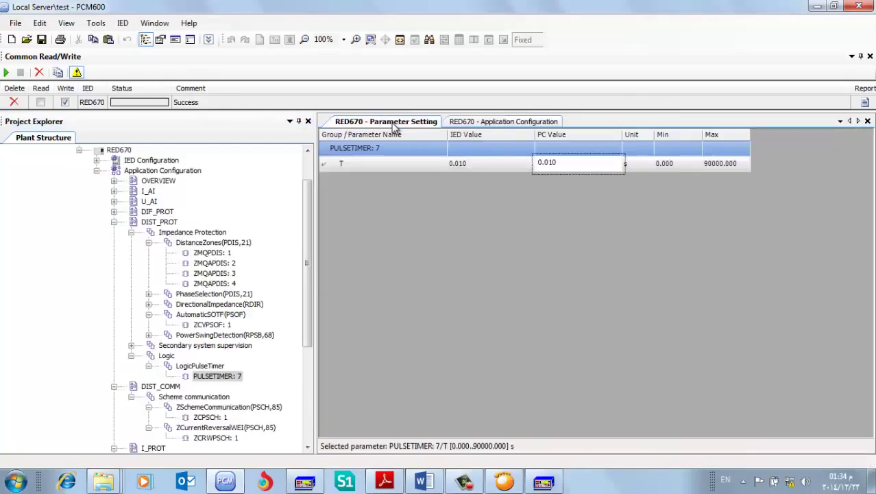
left_click_drag(571, 166, 513, 172)
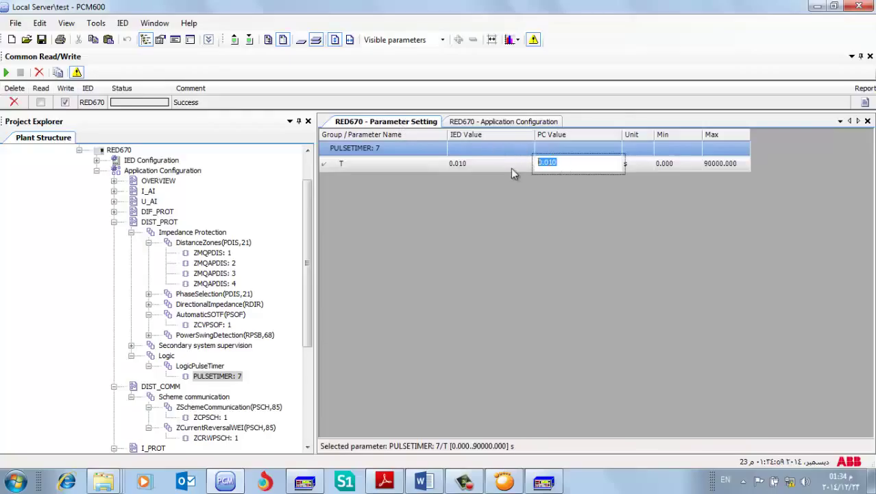
type("1")
left_click(248, 40)
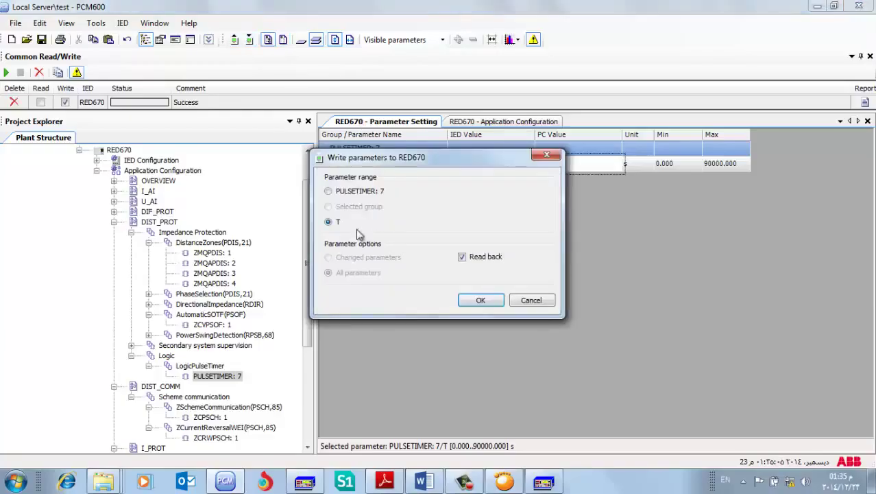
left_click(328, 191)
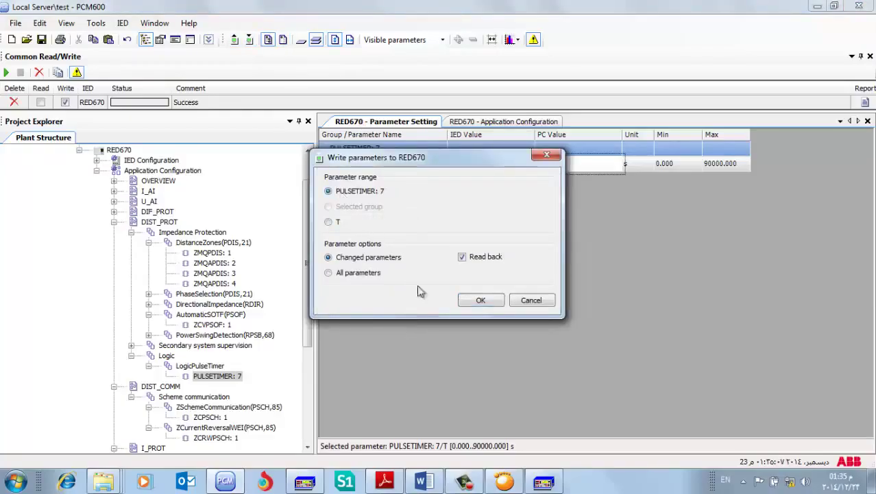
left_click(487, 305)
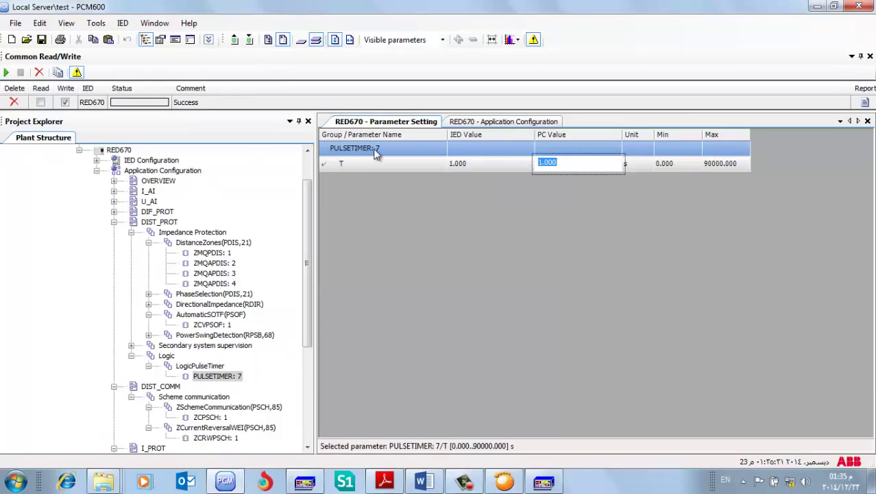
Switch back to the FREJA Distance test and run the zone 2 RN test point with the new pulse timer setting
left_click(469, 123)
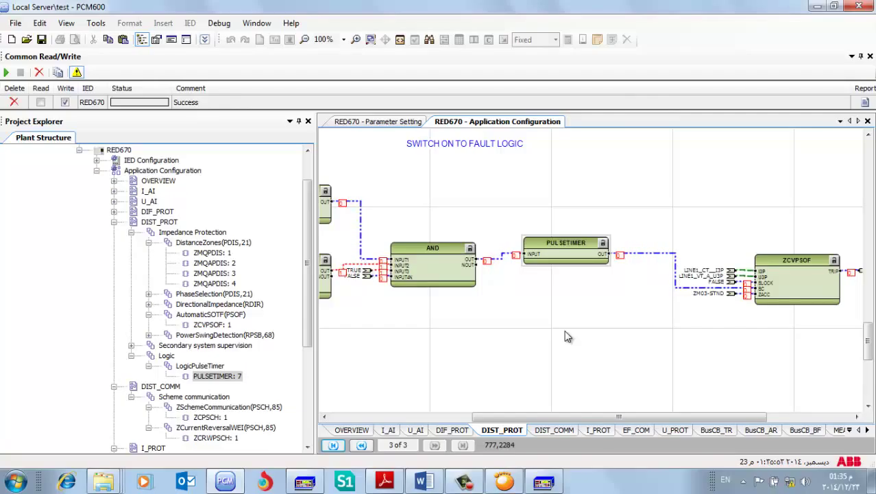
left_click(543, 481)
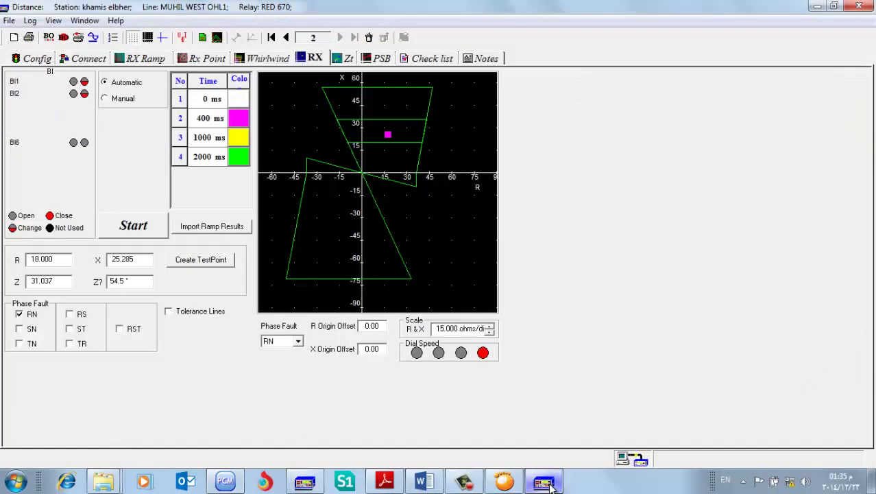
left_click(151, 224)
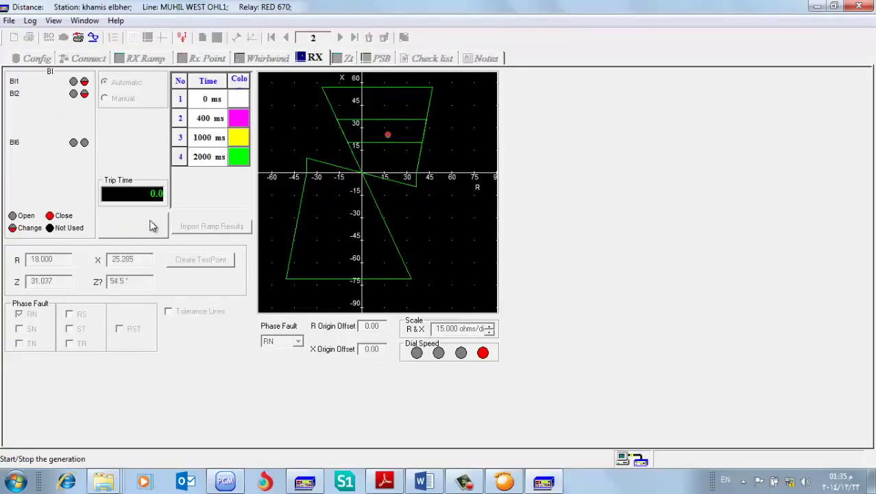
left_click(151, 226)
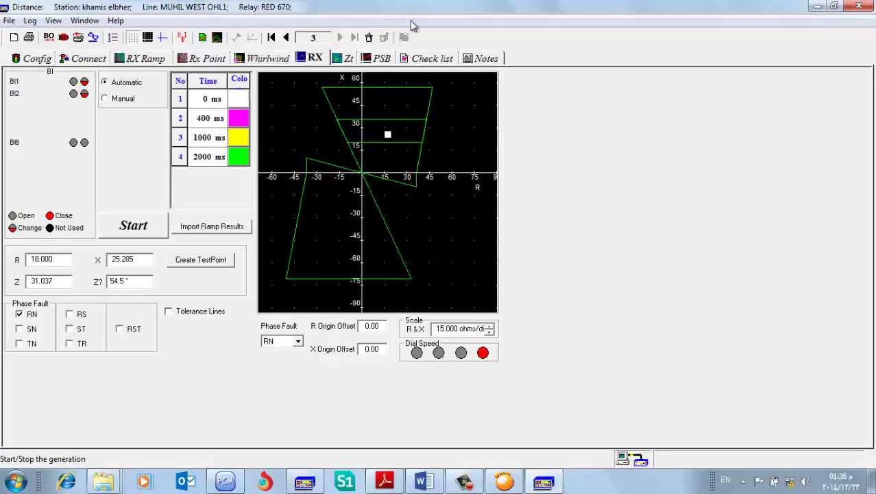
Place and run RN test points in zone 3 at about R 18.9, X 39.9 ohms and the reverse zone at about R -17.6, X -12.9 ohms
left_click(389, 112)
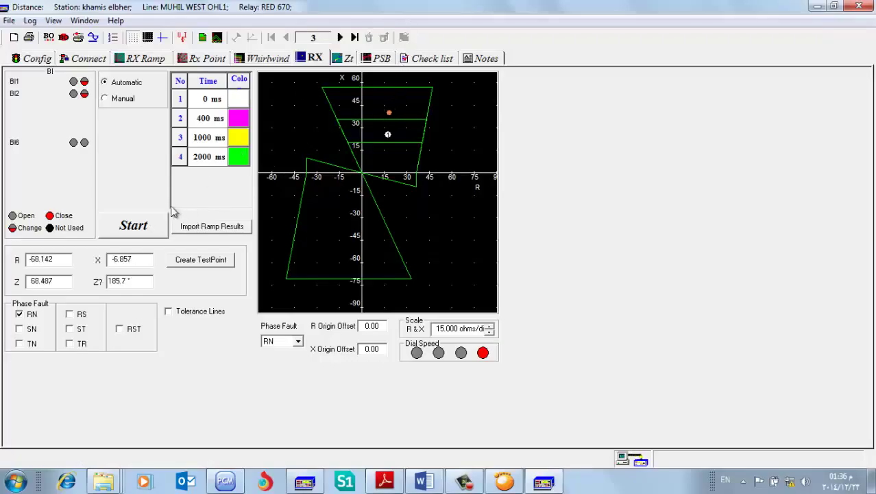
left_click(151, 226)
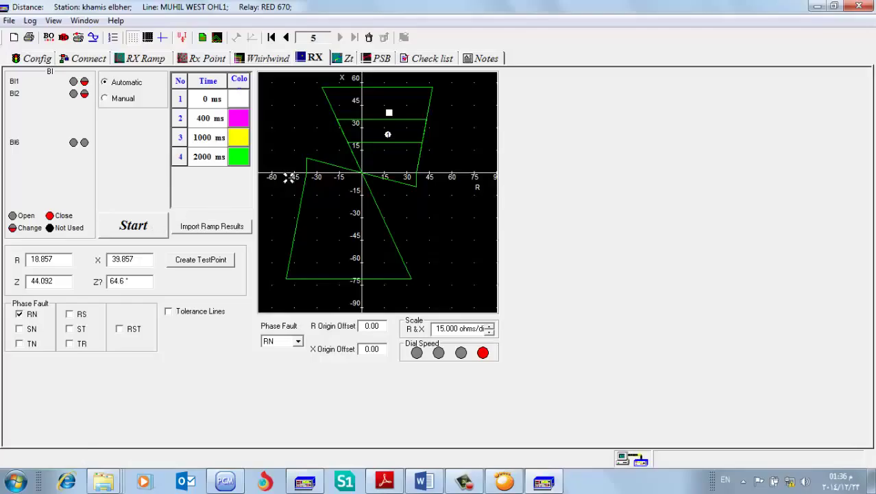
left_click(152, 228)
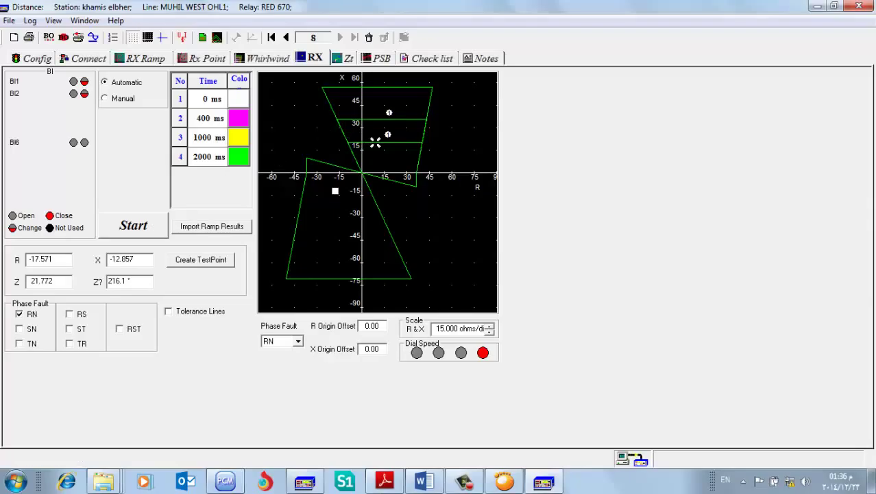
Place an RN test point in zone 1 at about R 17.6, X 12.9 ohms and run it
left_click(389, 132)
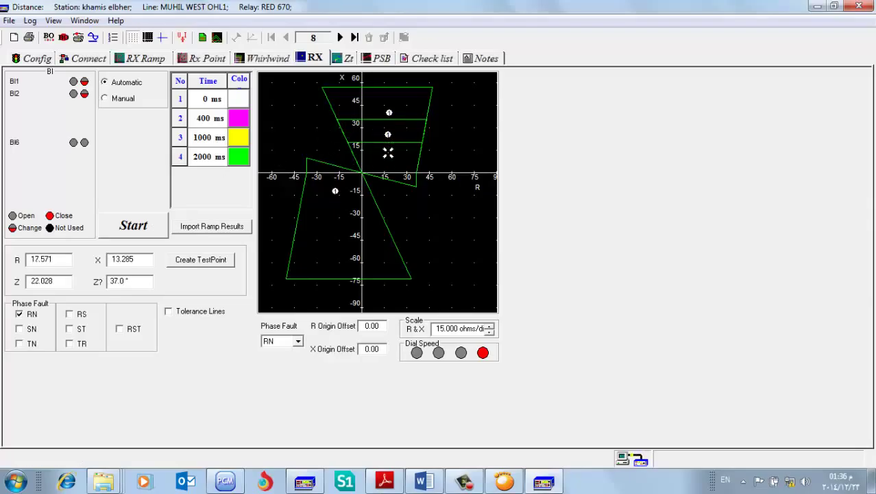
left_click(387, 152)
left_click(134, 225)
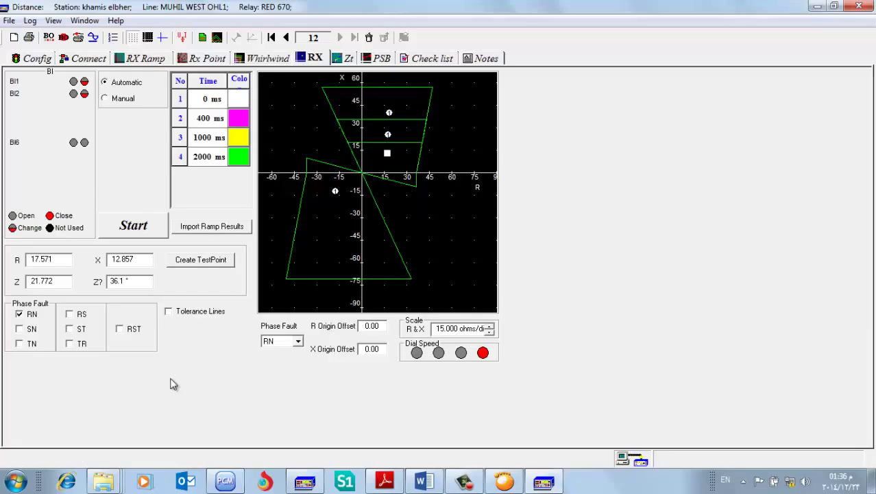
Switch to PCM600 and turn off online signal monitoring of the switch-on-to-fault logic diagram
left_click(225, 480)
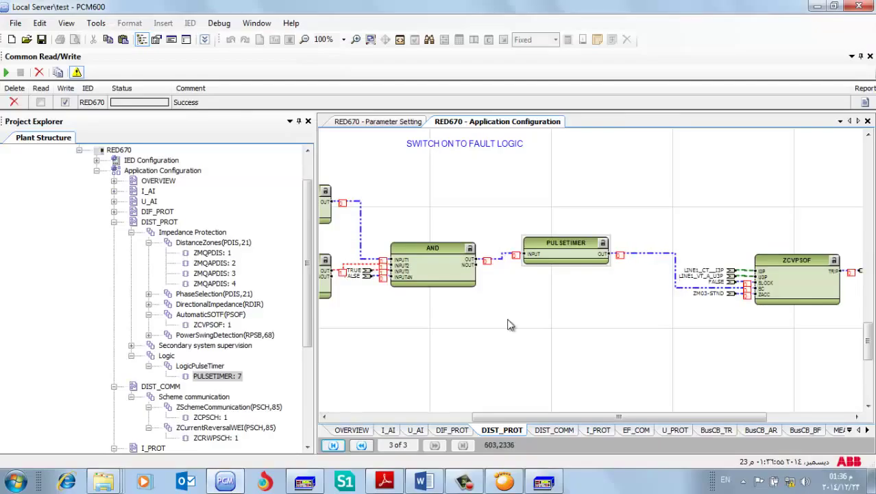
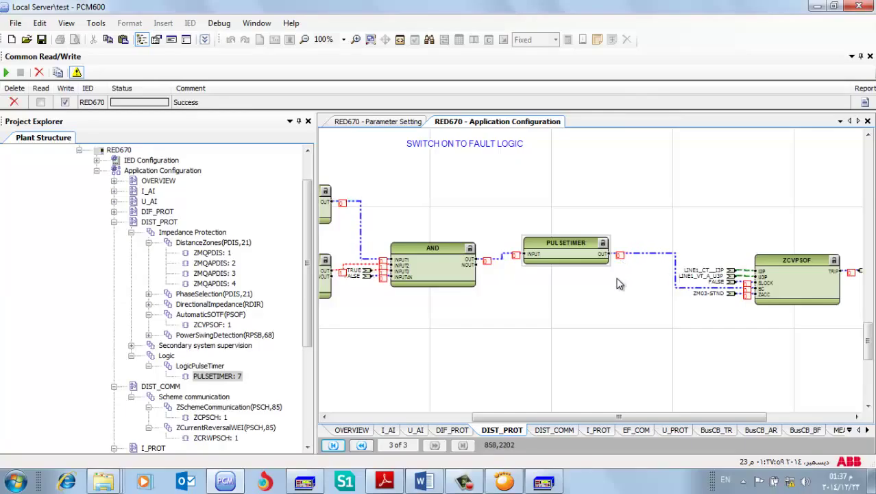
left_click(617, 284)
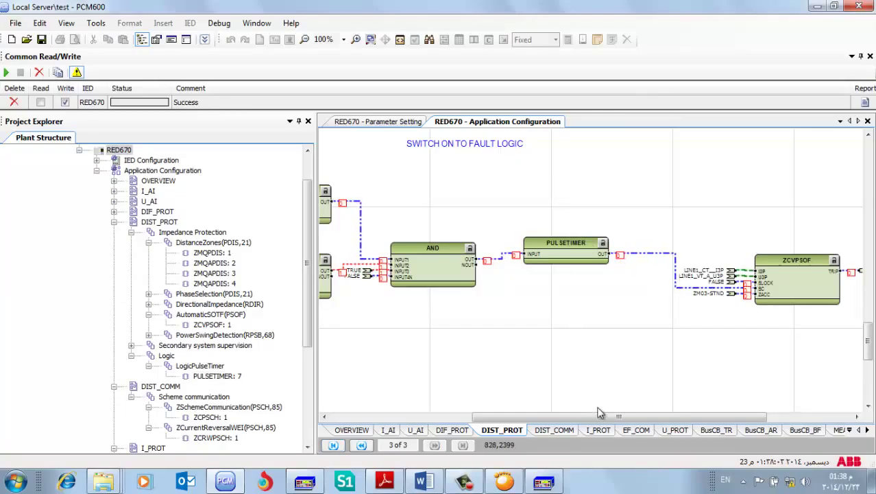
mouse_move(600, 413)
left_mouse_down()
mouse_move(582, 416)
mouse_move(599, 415)
left_mouse_up()
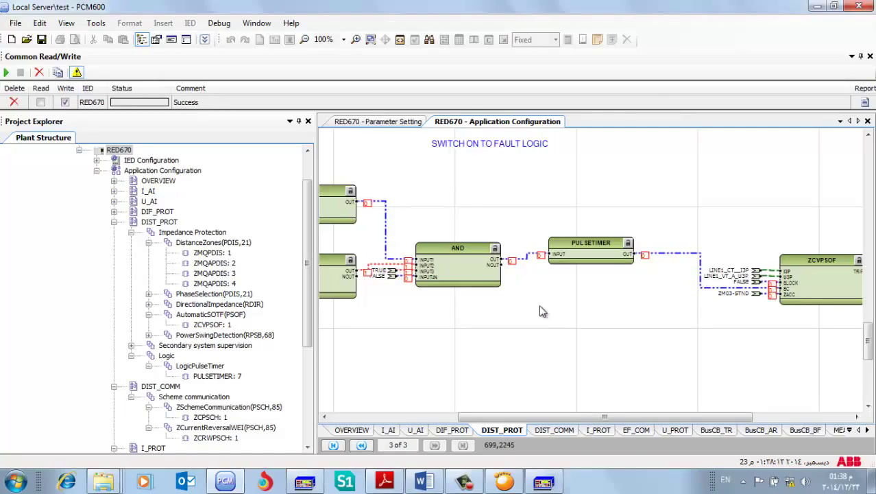
left_click(399, 39)
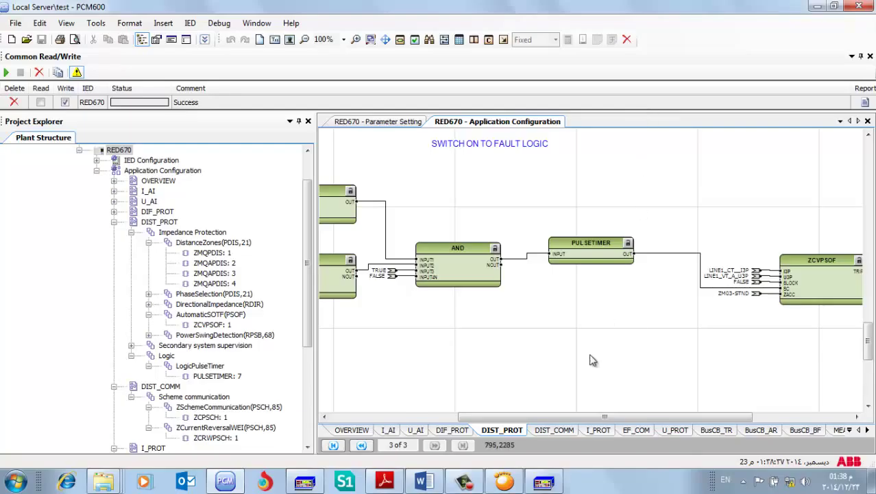
Switch to the FREJA Distance test and exit it
left_click(543, 480)
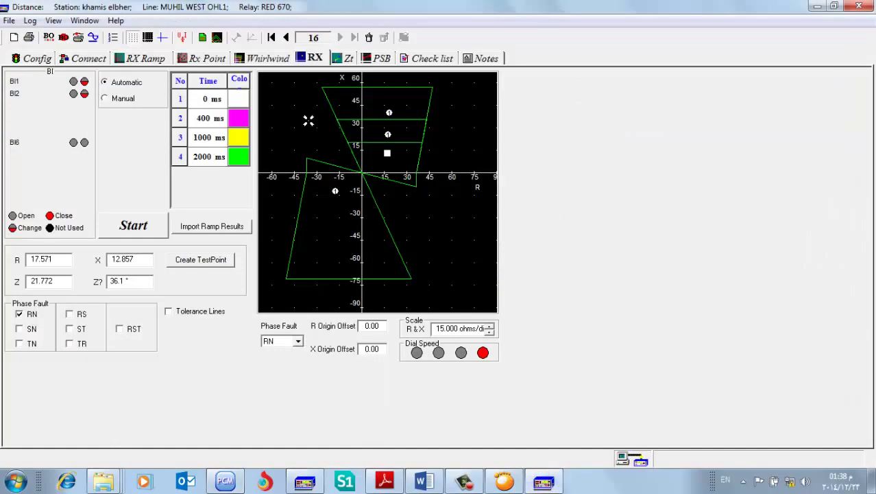
left_click(9, 20)
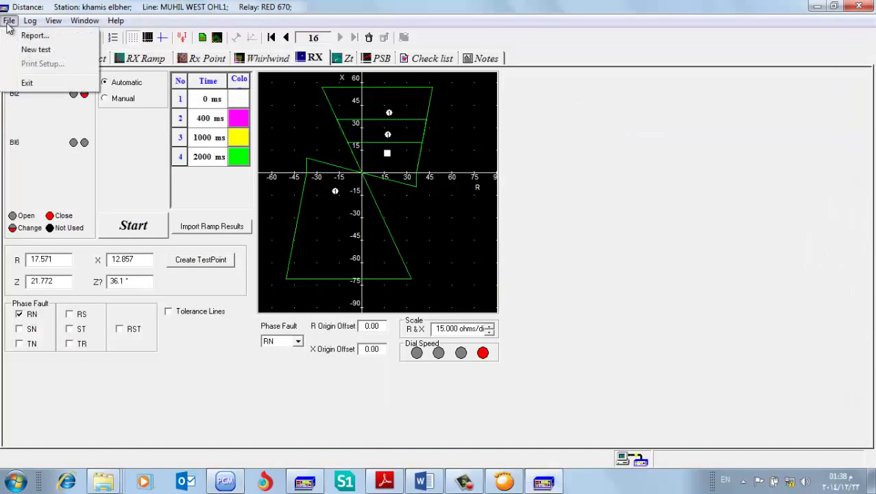
left_click(41, 82)
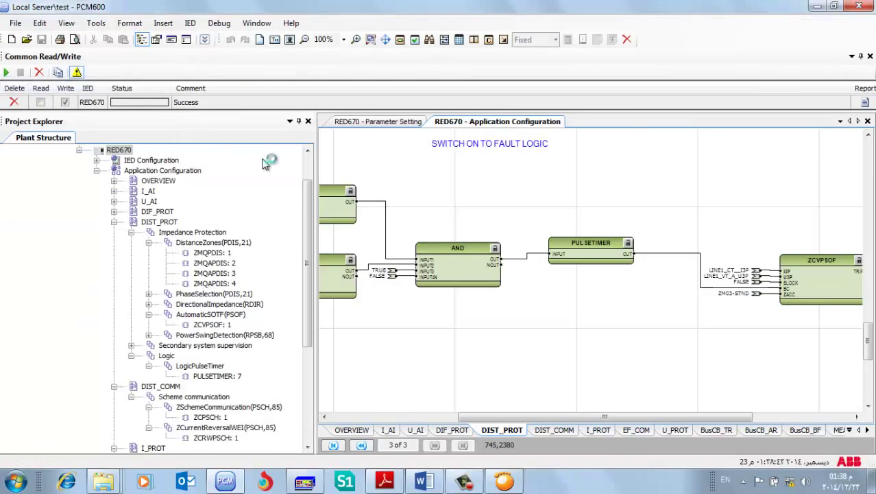
Open the General test from the FREJA Win Control Center, proceeding with the existing report information
left_click(306, 484)
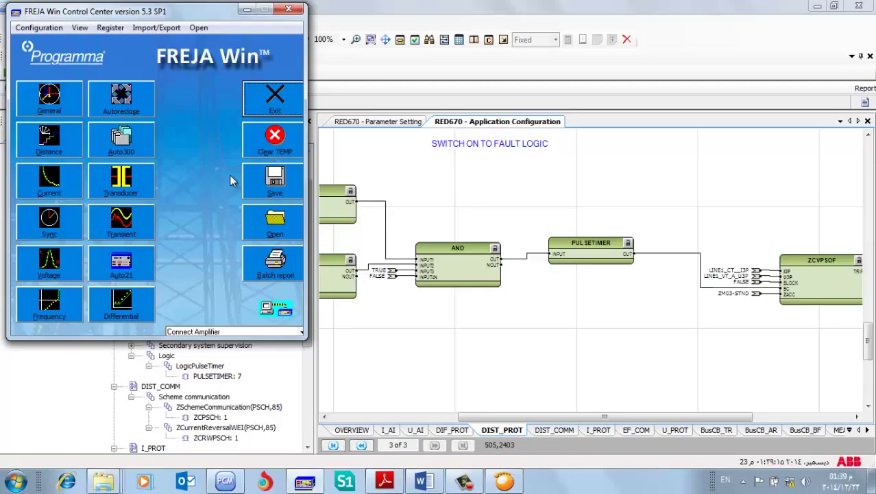
left_click(59, 112)
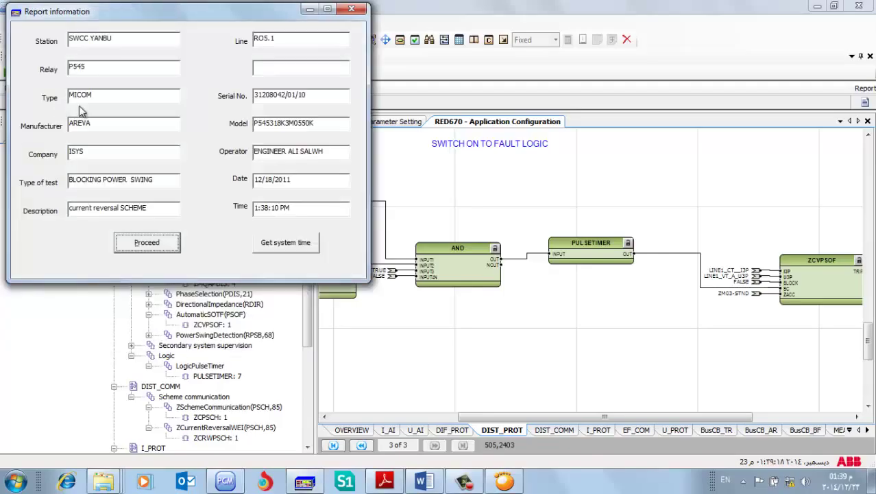
left_click(159, 238)
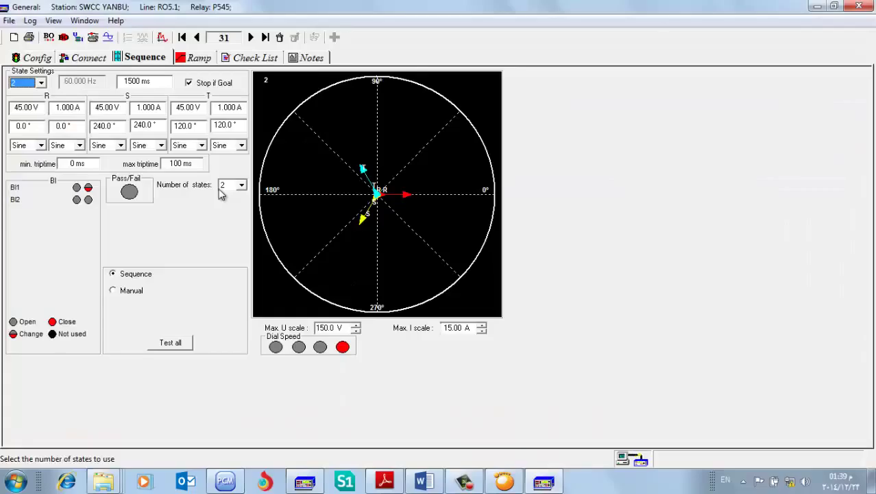
Review the voltage, current and angle settings of states 2 and 1 in the General test sequence
left_click(34, 110)
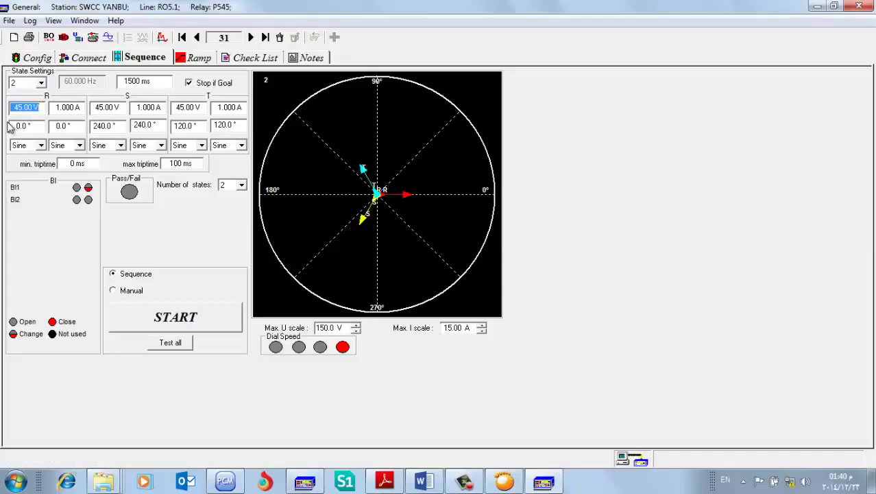
left_click(24, 126)
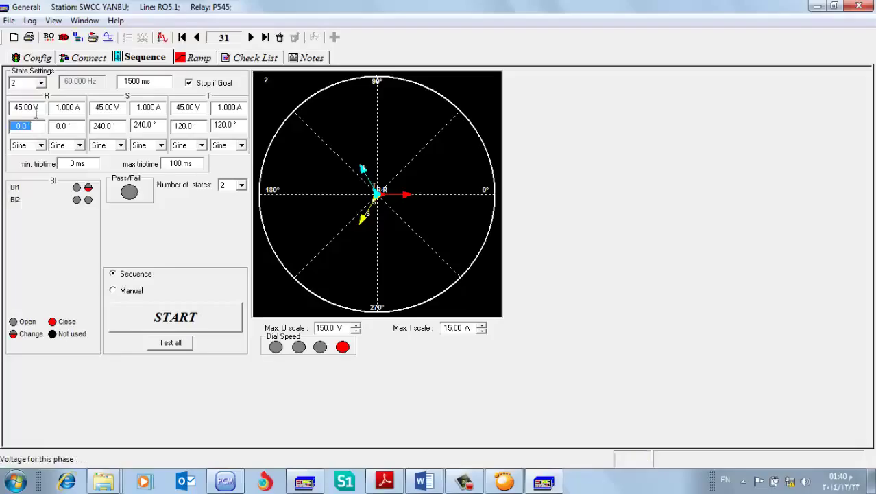
left_click(41, 83)
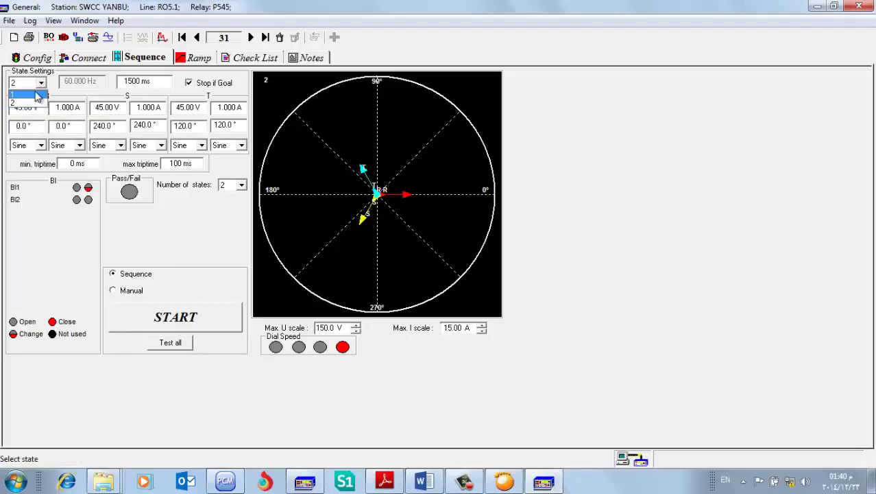
left_click(26, 95)
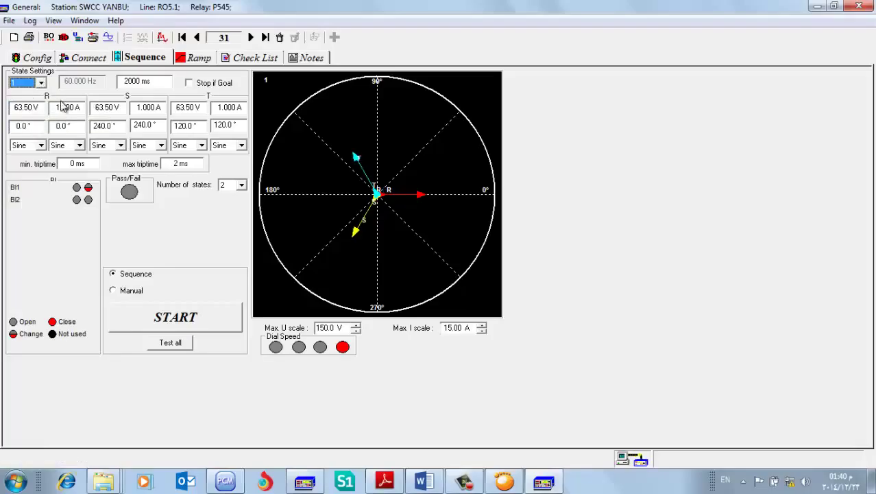
left_click(63, 107)
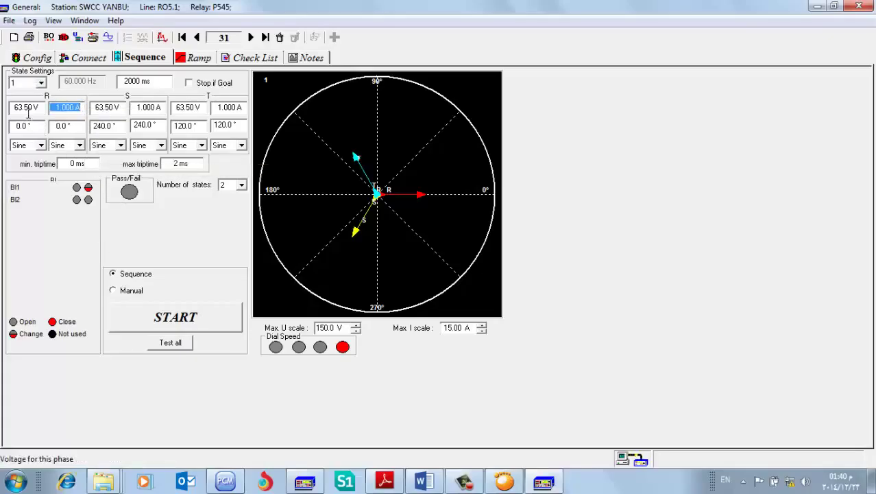
left_click(27, 110)
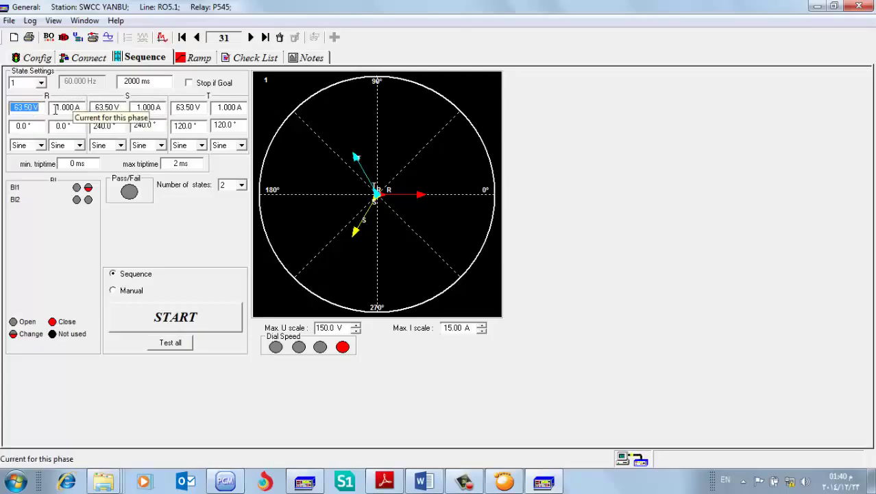
Set the voltages of state 2 to 0 V and its currents to 0 A on all three phases
left_click(39, 84)
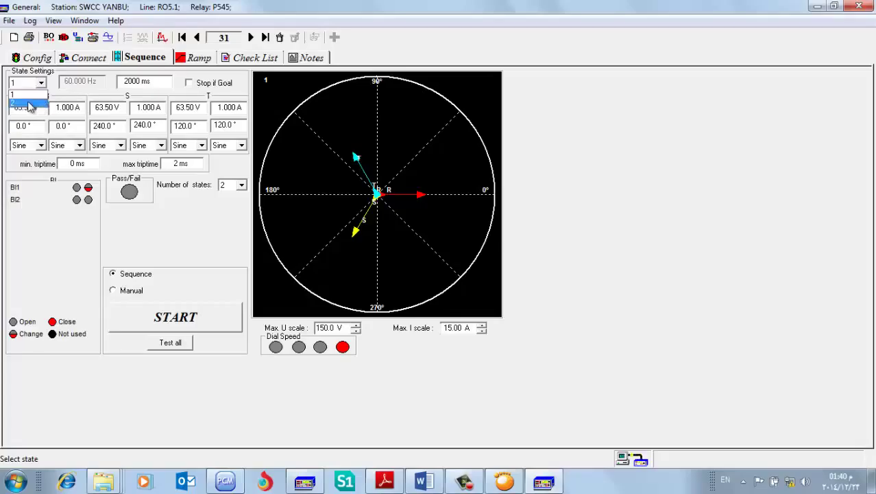
left_click(28, 103)
left_click(25, 107)
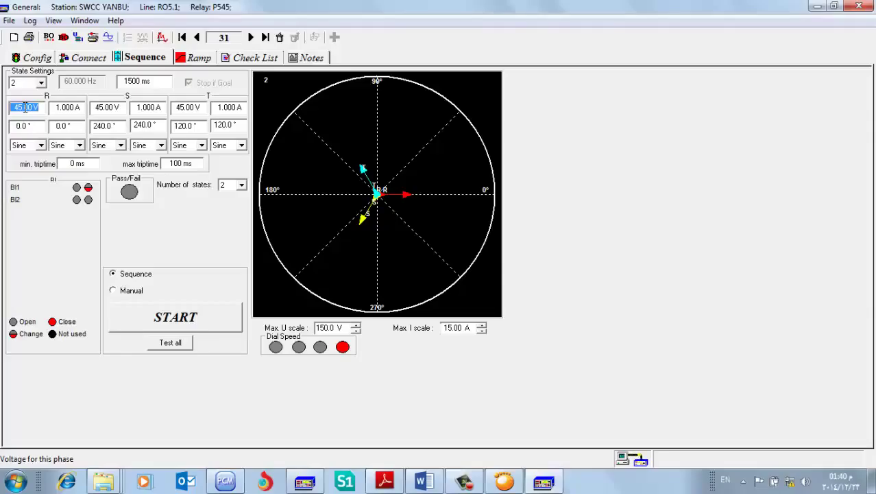
type("0")
key("Tab")
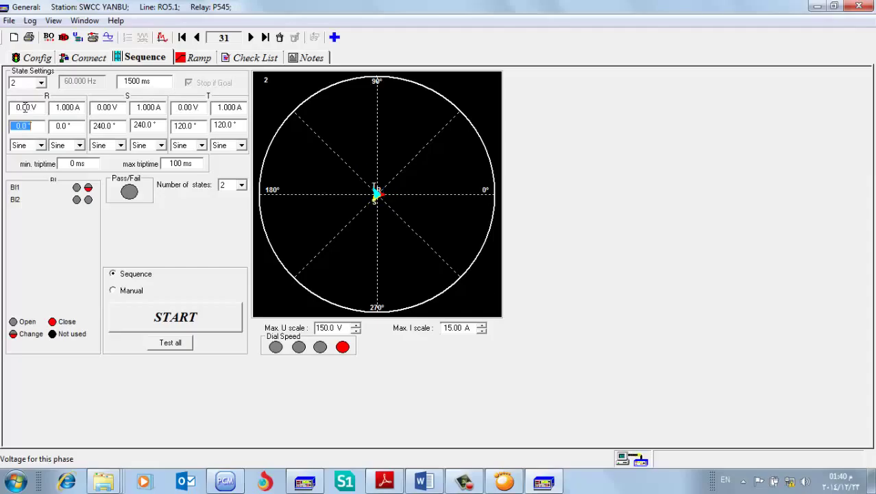
left_click(77, 107)
type("0 .")
key("Tab")
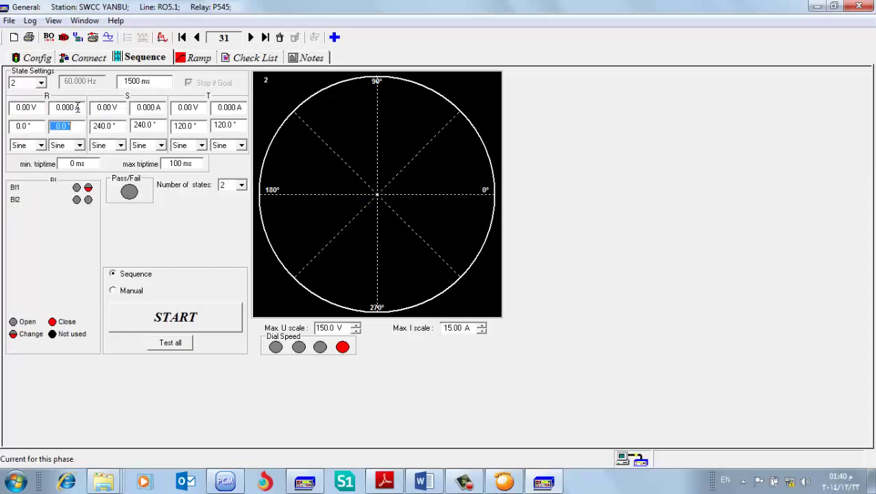
Set the number of states in the sequence to 3
left_click(41, 82)
left_click(241, 185)
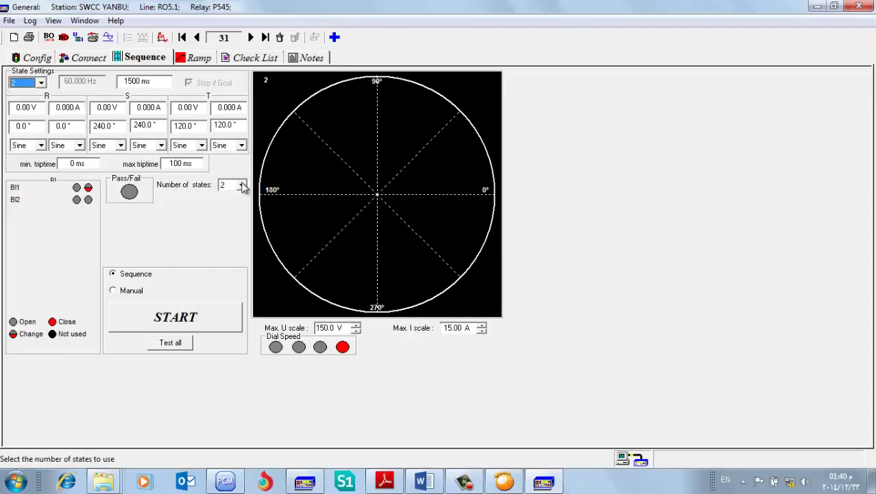
left_click(242, 185)
left_click(235, 205)
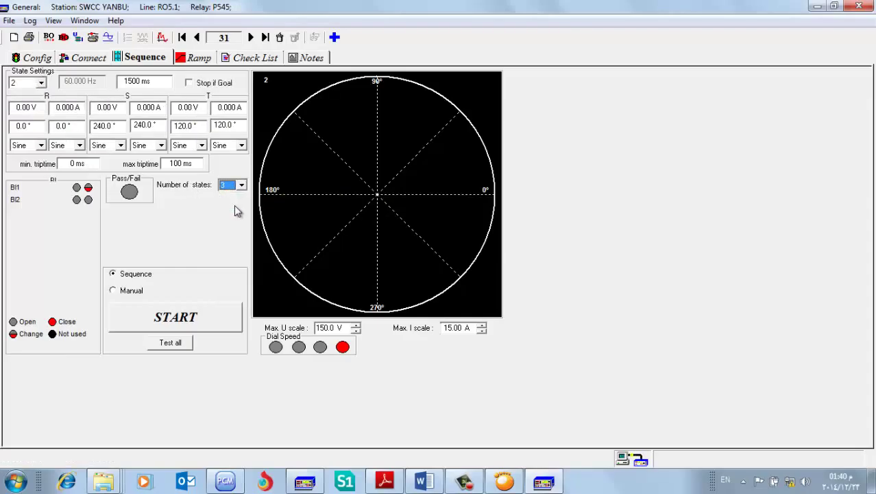
Set state 3 to 30 V and 2 A on all three phases
left_click(41, 82)
left_click(36, 112)
left_click(36, 109)
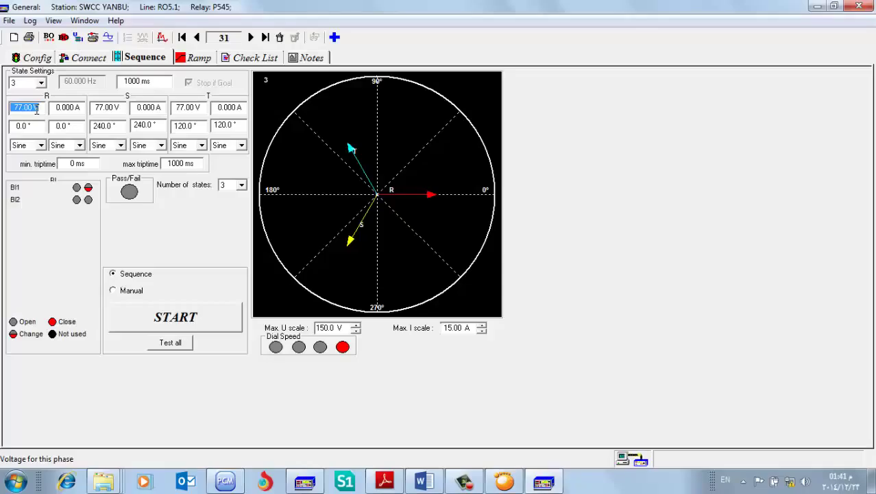
type("30")
left_click(67, 108)
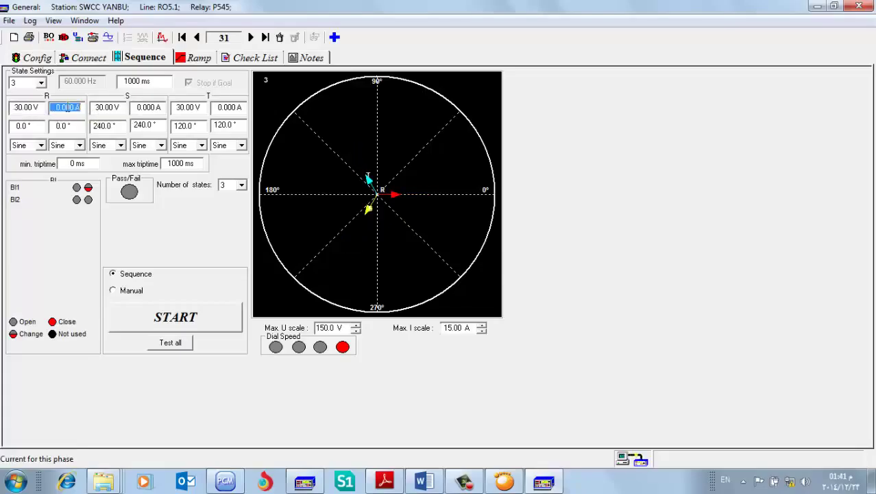
type("2")
key("Tab")
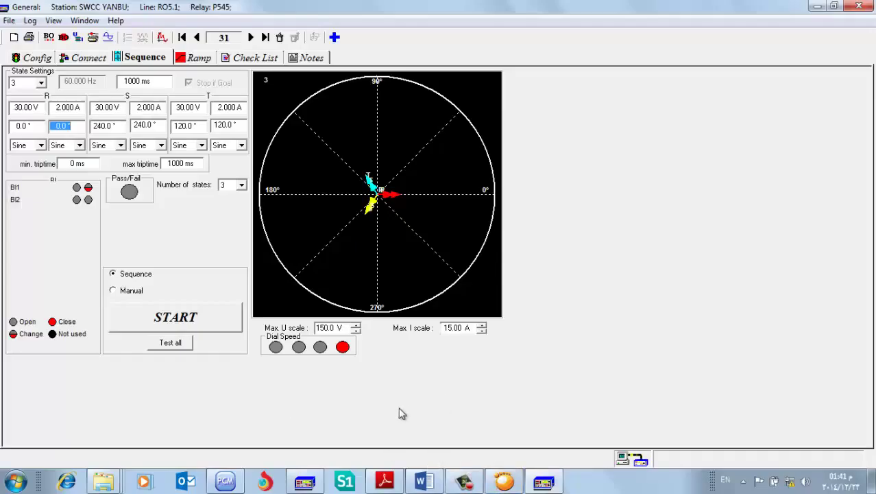
Run the state 3 fault in Manual mode, then generate state 1 manually and stop it
left_click(118, 291)
left_click(174, 320)
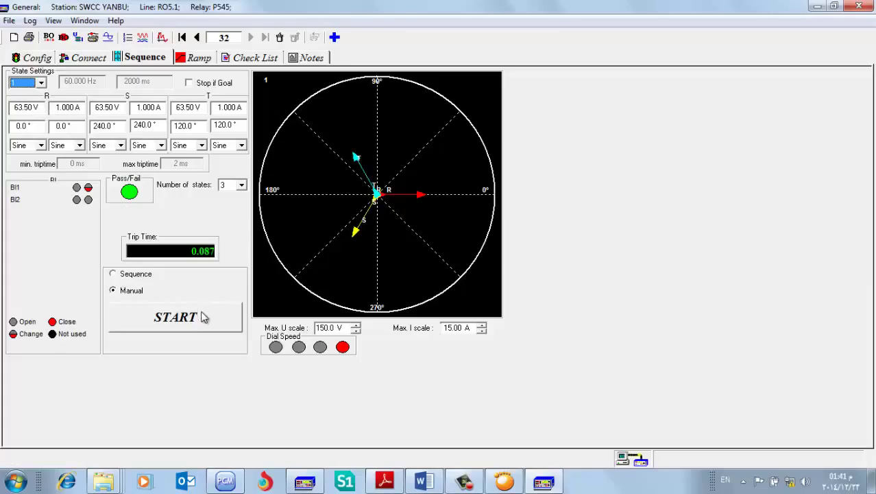
left_click(175, 317)
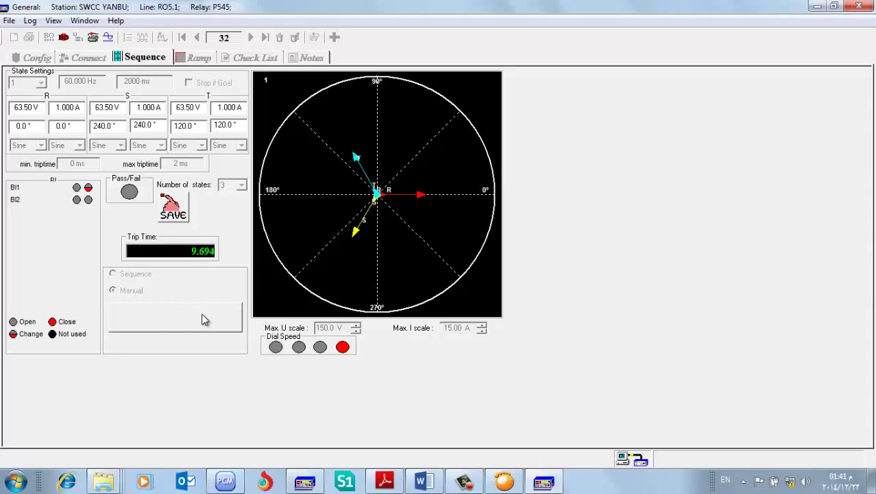
left_click(204, 318)
Run the three-state test in Sequence mode, then check the switch-on-to-fault logic in PCM600 and return to the FREJA General test
left_click(124, 280)
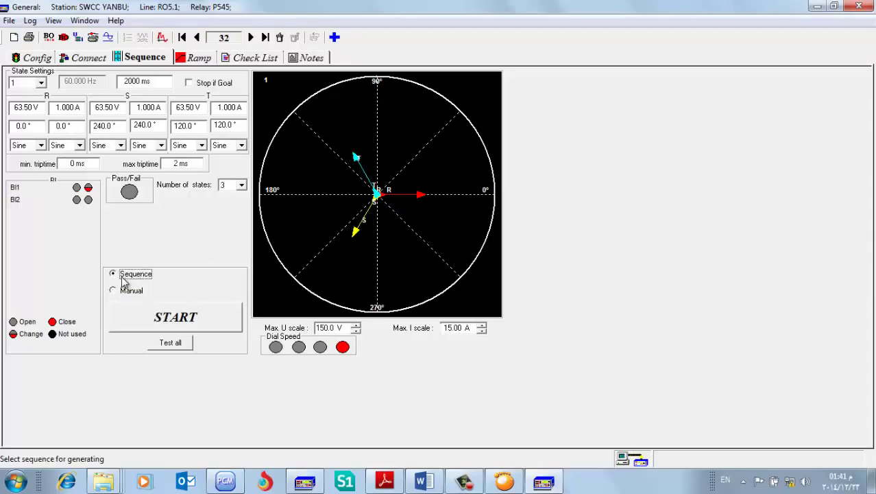
left_click(175, 319)
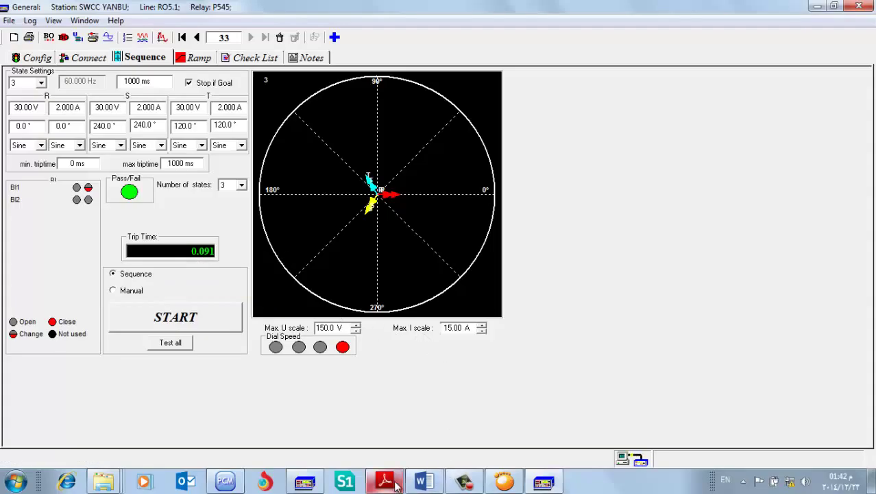
left_click(225, 481)
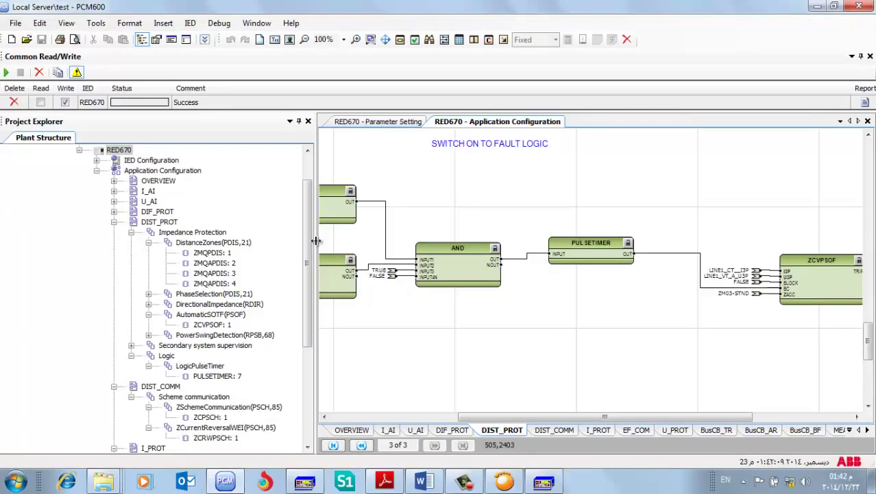
left_click(543, 483)
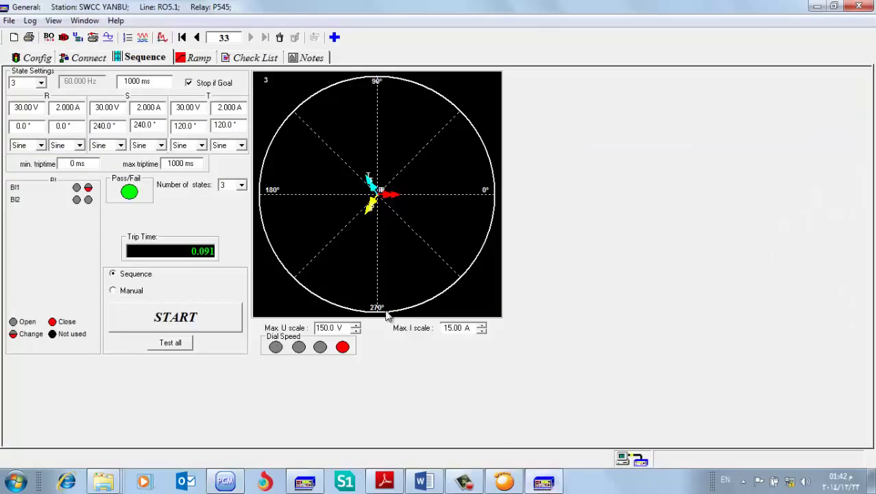
Set the state 3 voltage angles to 180° for R, 60° for S and 300° for T, and run the state in Manual mode
double_click(30, 125)
type("180")
double_click(103, 125)
type("60")
double_click(184, 126)
type("300")
left_click(163, 321)
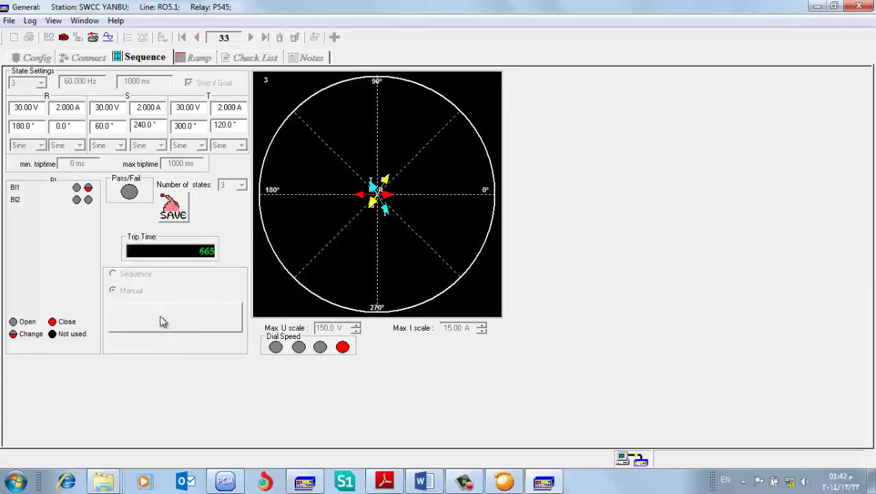
left_click(163, 321)
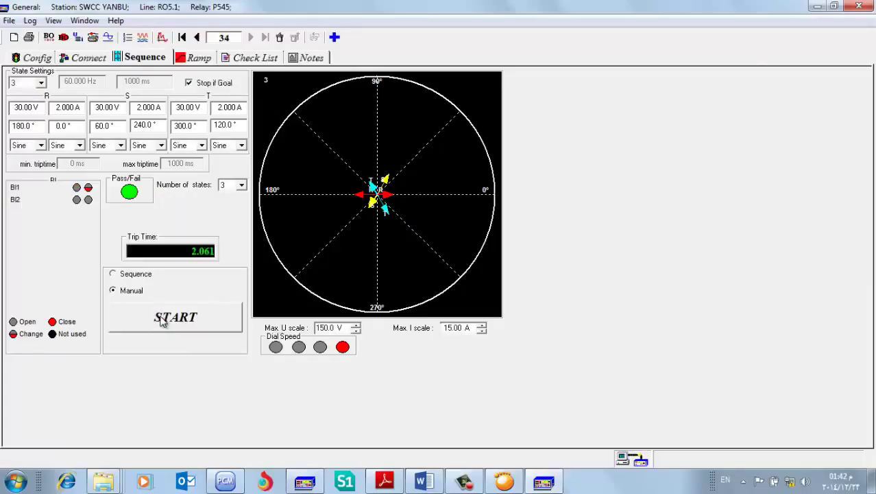
Select state 1, switch back to Sequence mode and run the sequence with the reversed voltage angles
left_click(41, 84)
left_click(41, 84)
left_click(41, 84)
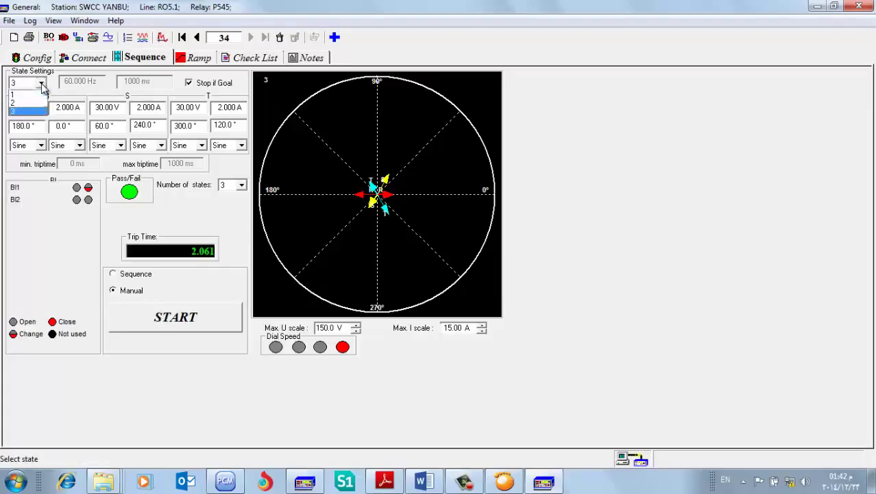
left_click(39, 92)
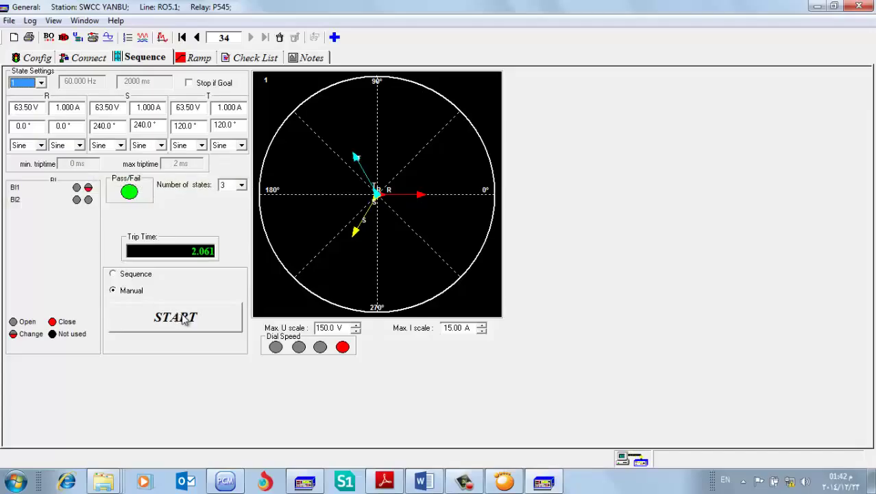
left_click(114, 274)
left_click(180, 323)
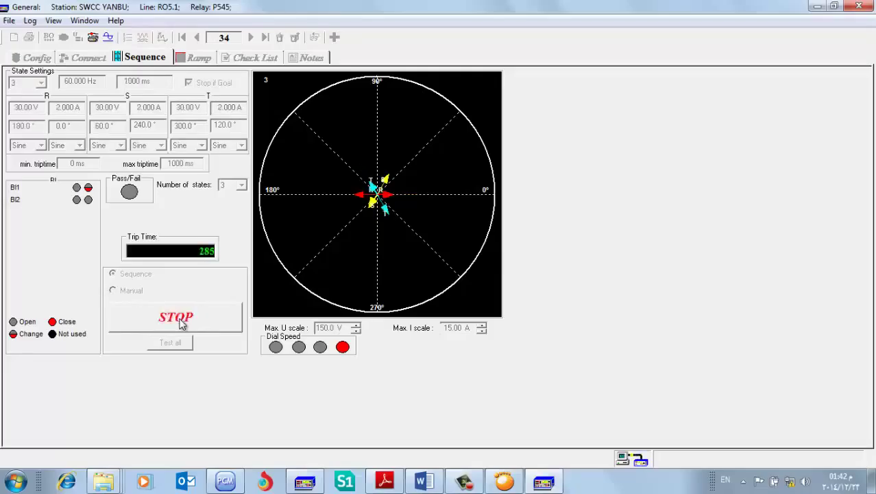
left_click(180, 318)
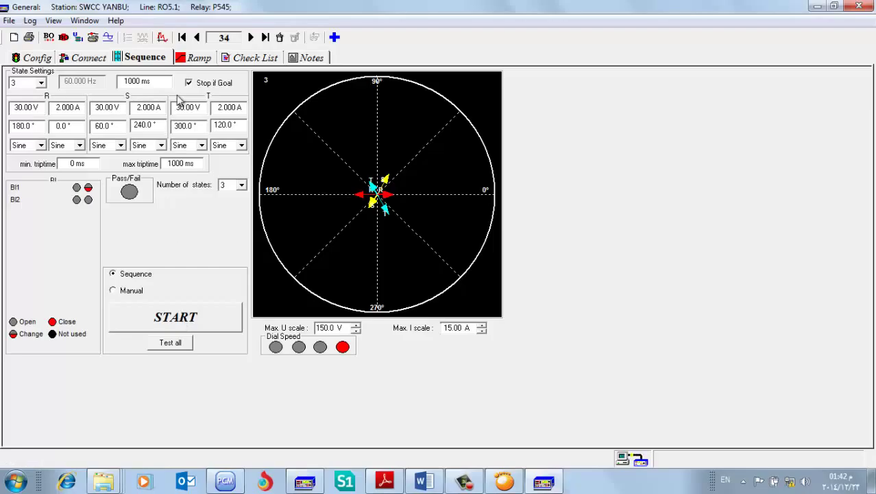
Review the settings of states 1, 2 and 3 in turn, including the duration of state 3
left_click(41, 83)
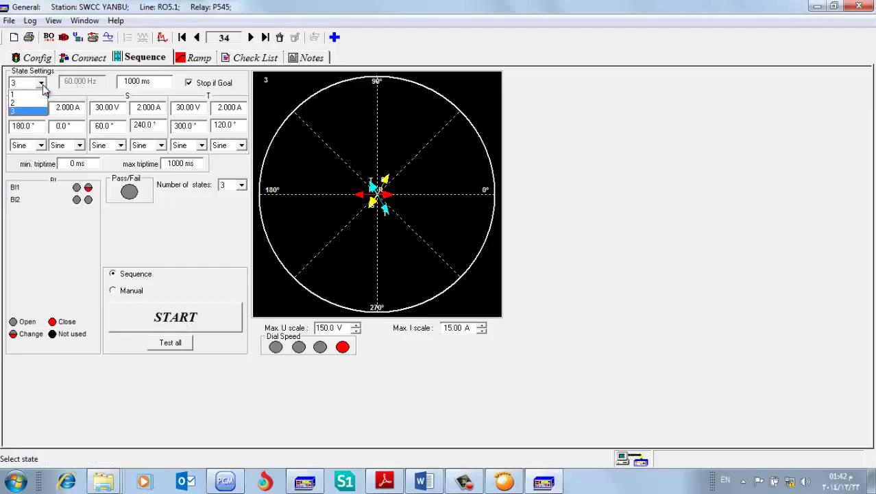
left_click(34, 96)
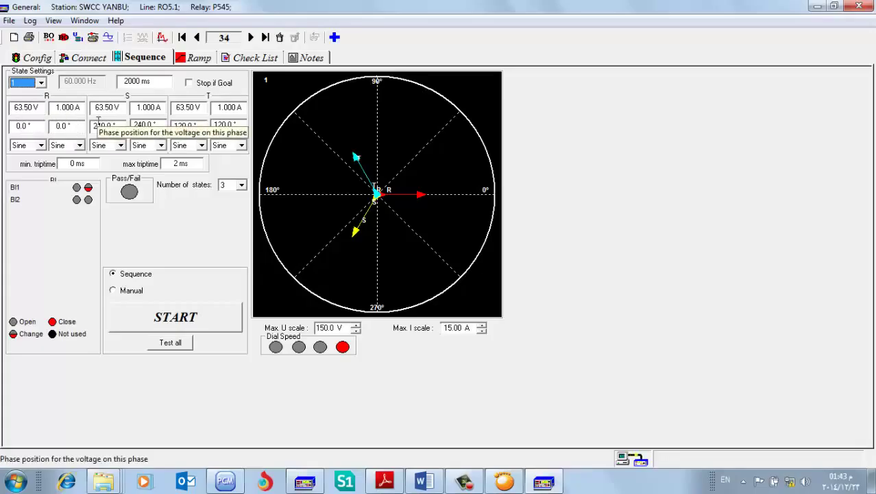
left_click(40, 83)
left_click(38, 102)
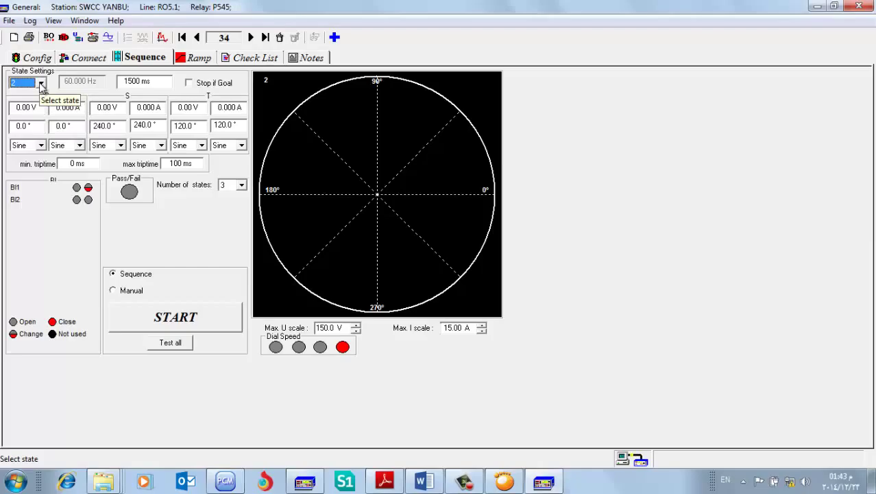
left_click(41, 83)
left_click(30, 110)
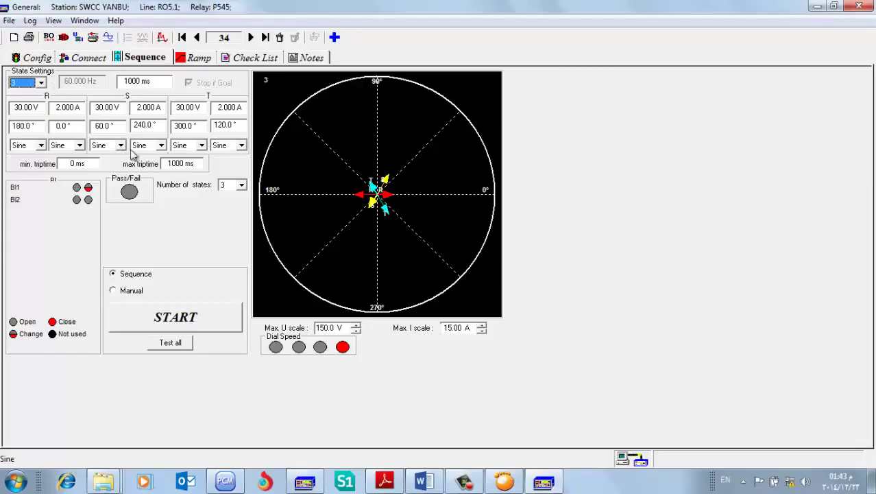
left_click(137, 81)
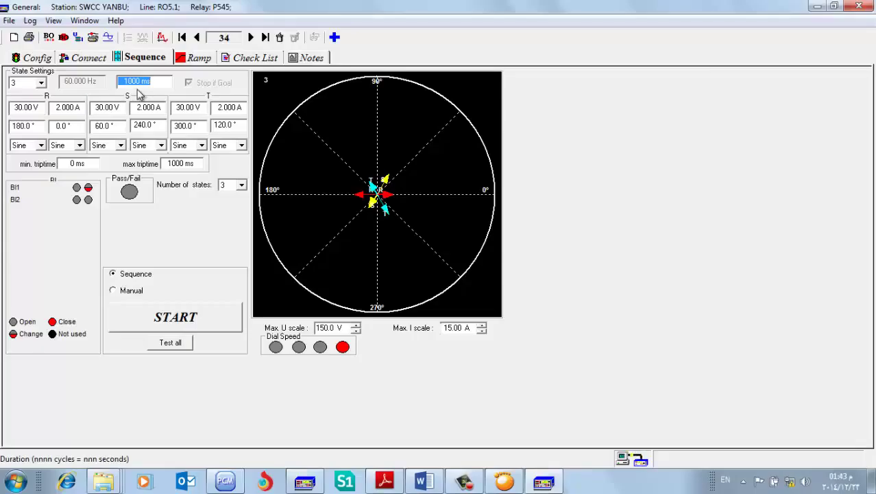
Repeat the reverse-fault sequence, then switch to the switch-on-to-fault logic diagram in PCM600
left_click(175, 316)
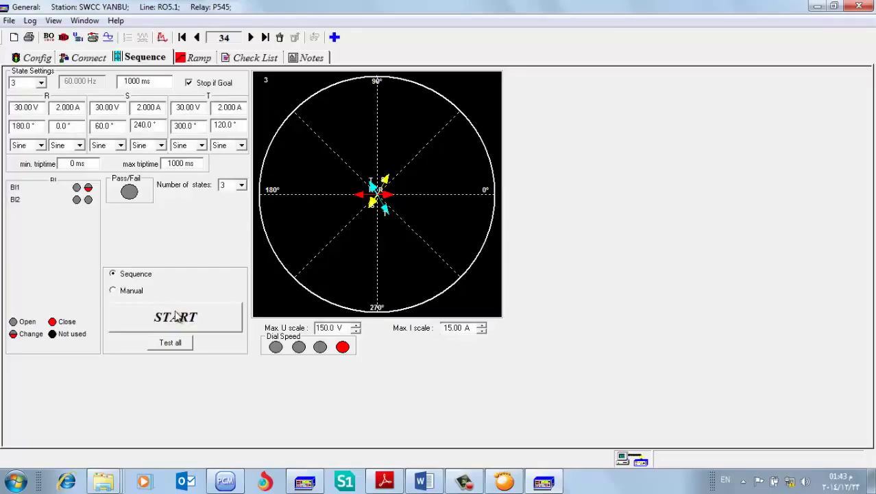
left_click(179, 318)
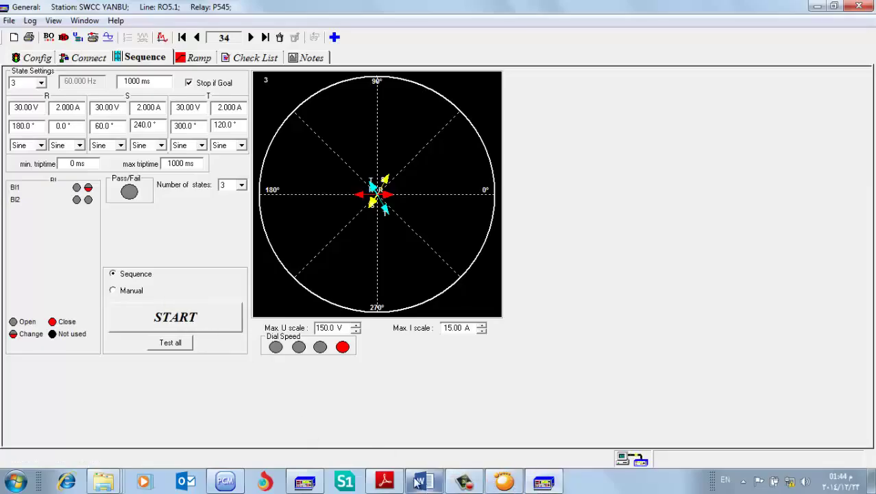
left_click(240, 483)
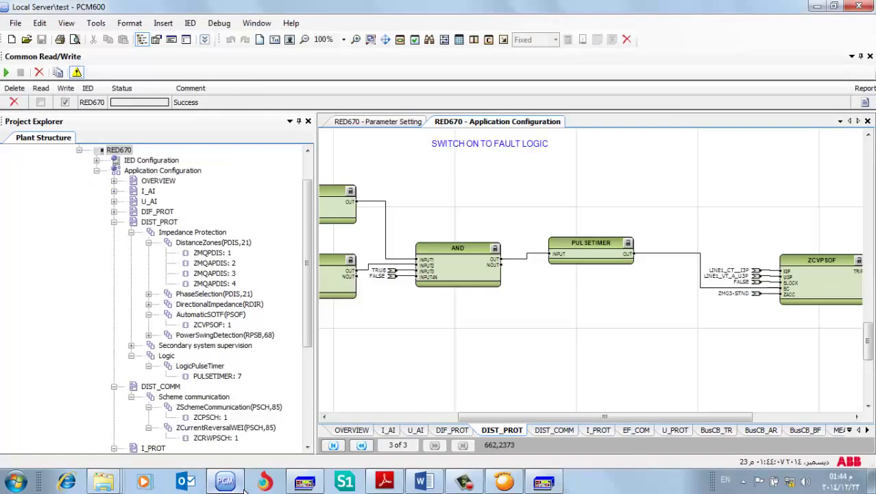
Examine the switch-on-to-fault logic from the OR and AND gates through PULSETIMER to the ZCVPSOF block
left_click_drag(506, 416, 488, 427)
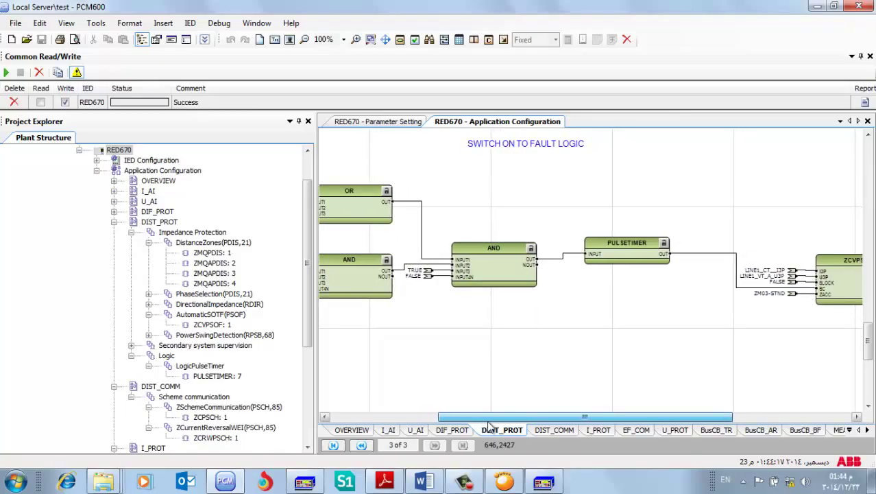
left_click_drag(488, 423, 412, 411)
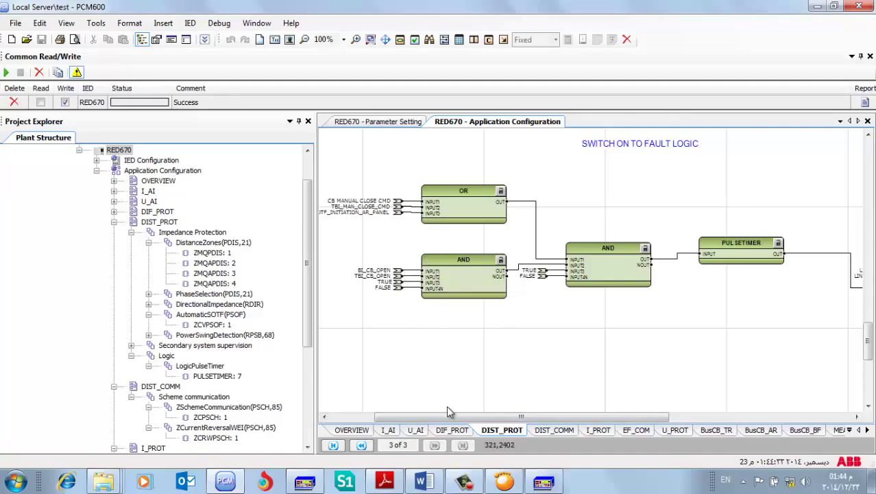
left_click_drag(450, 423, 464, 422)
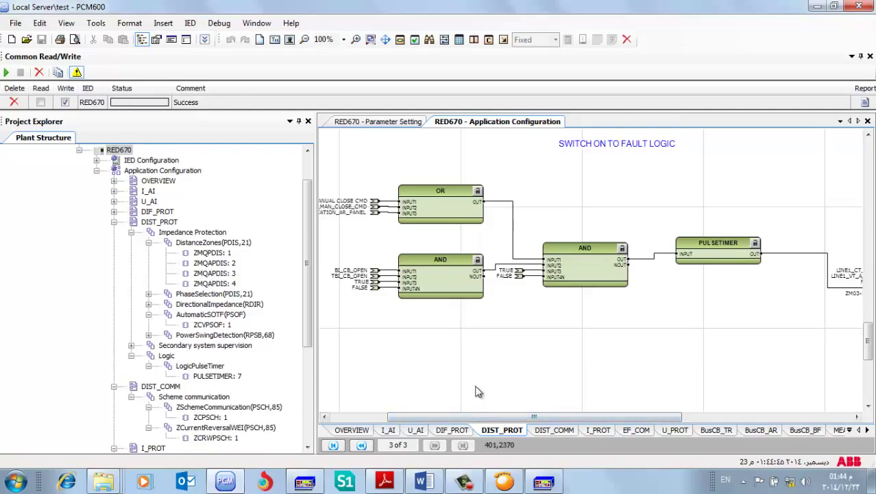
left_click_drag(492, 416, 597, 404)
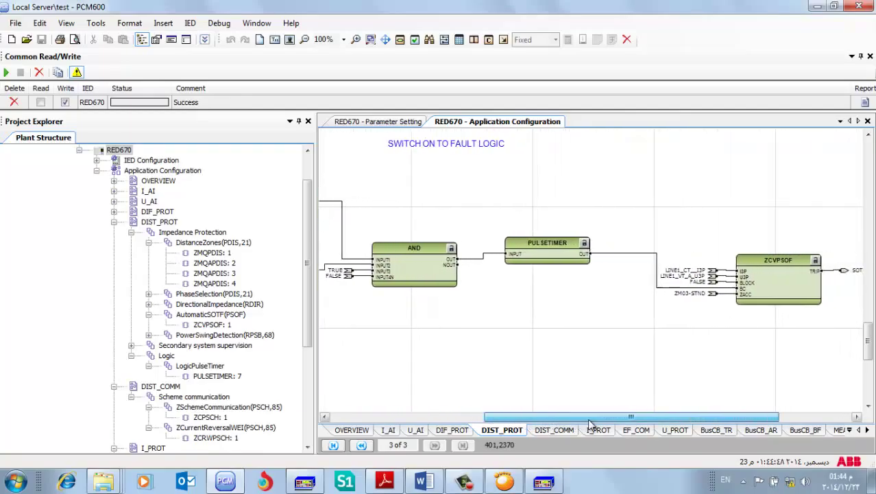
Open the parameter settings of ZCVPSOF: 1 and review tDLD and tSOTF in Setting Group1
left_click(747, 300)
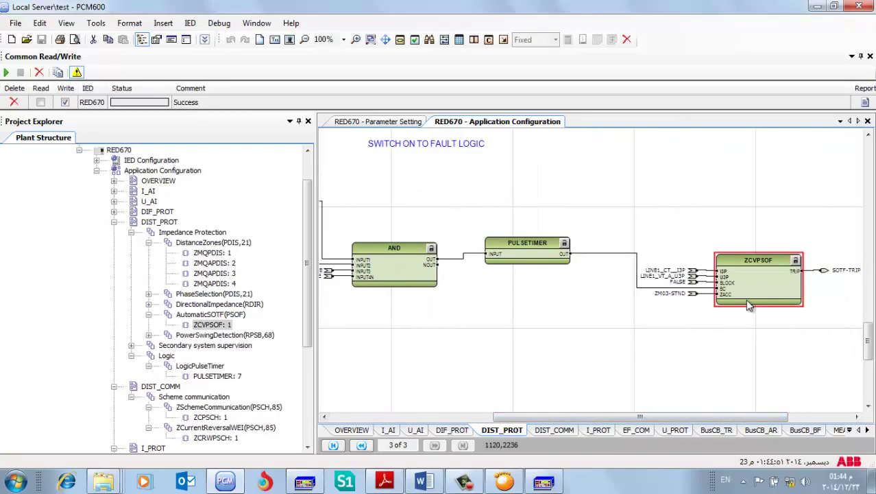
left_click(212, 325)
right_click(212, 327)
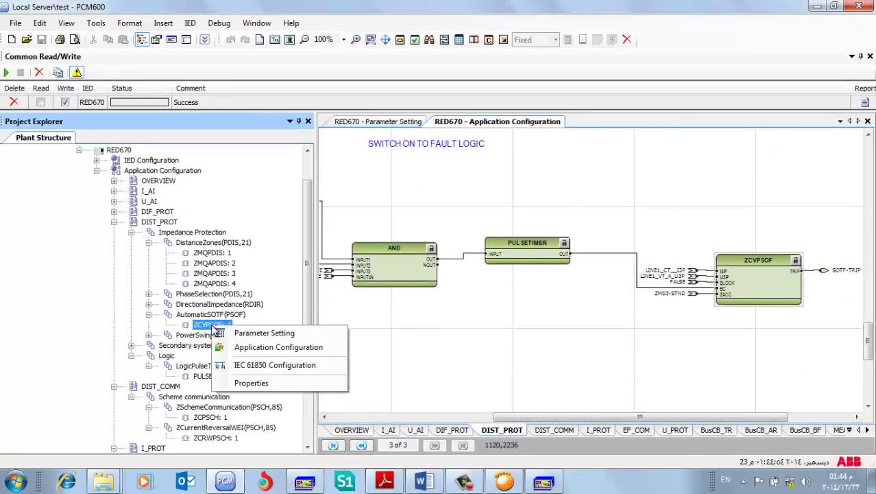
left_click(264, 333)
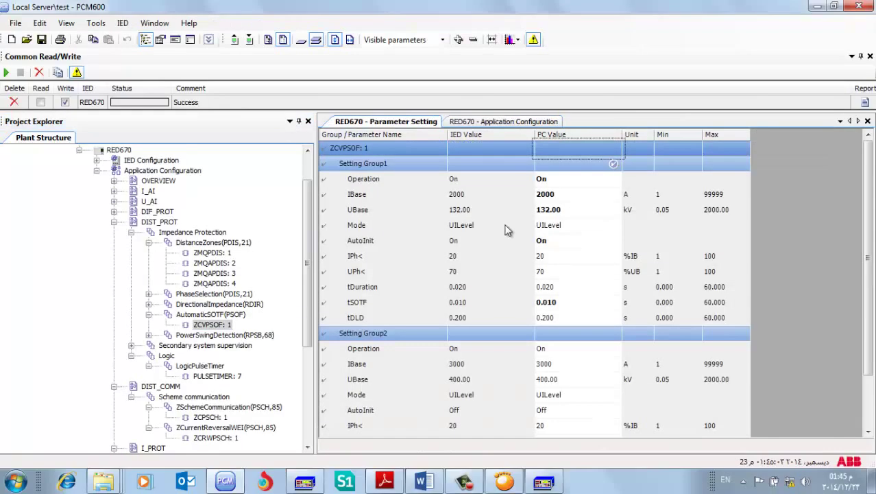
left_click(557, 319)
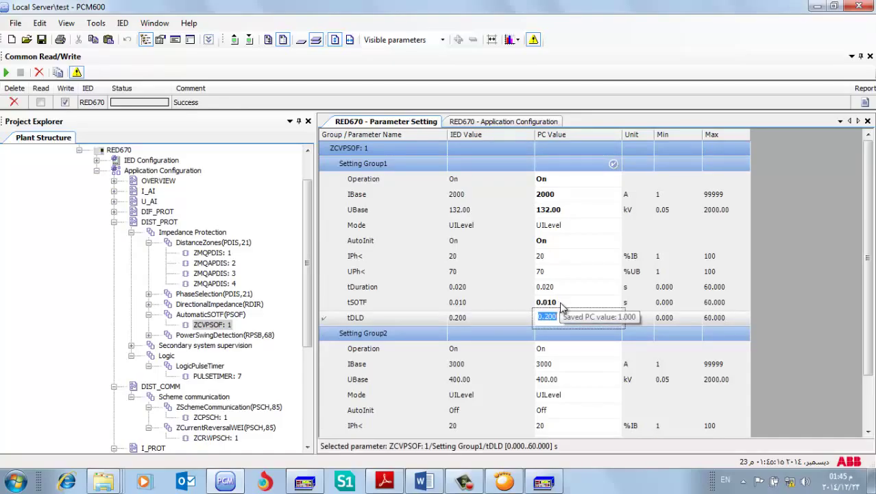
left_click(561, 302)
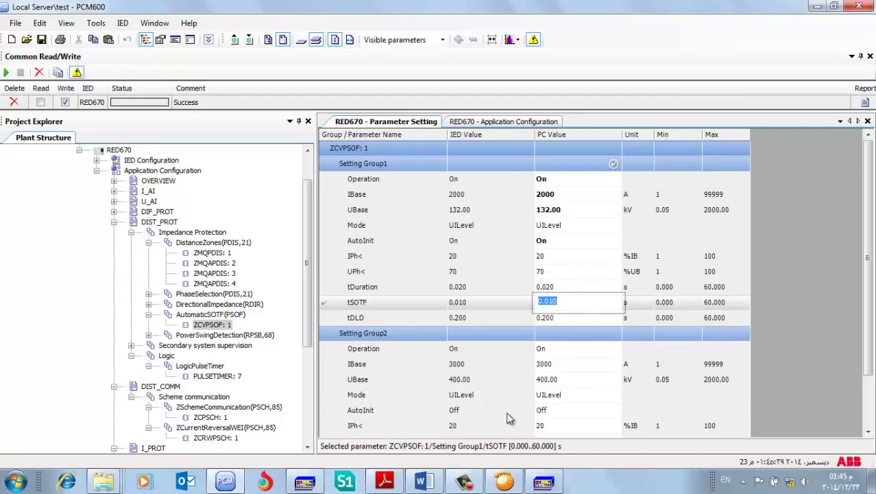
Switch to the FREJA General sequence and set the duration of state 3 to 2000 ms
mouse_move(544, 483)
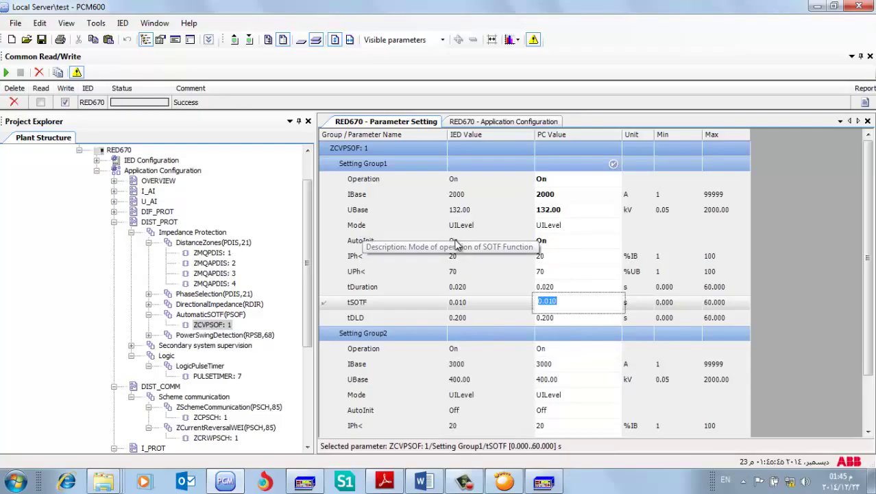
left_click(553, 486)
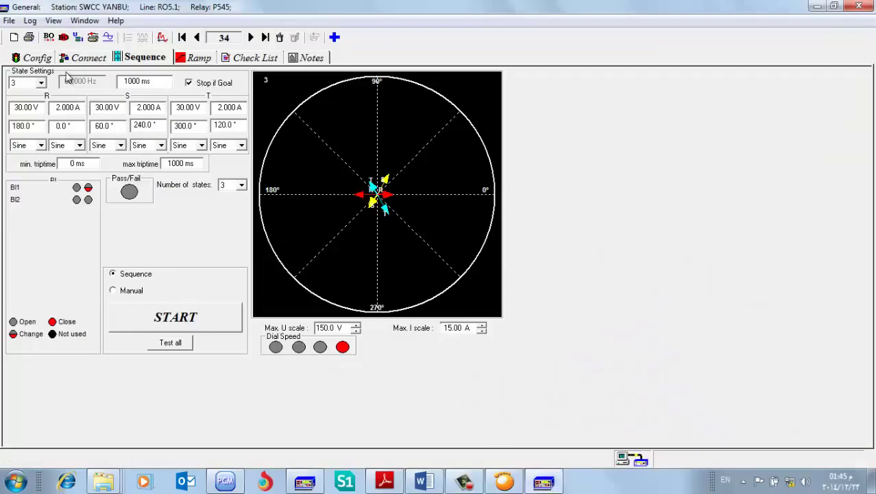
left_click(132, 80)
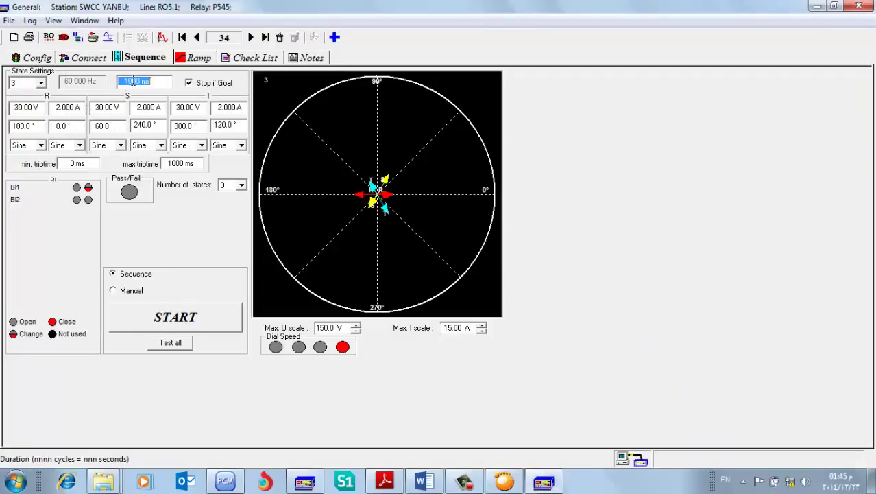
type("2000")
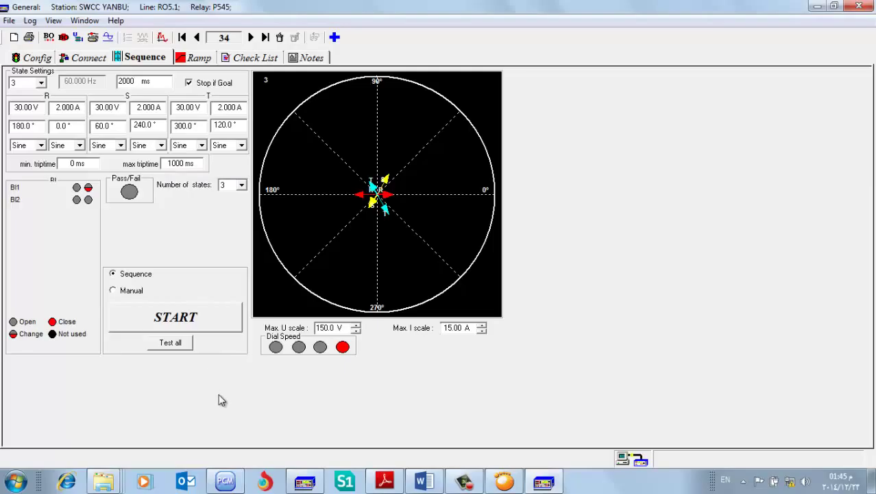
left_click(226, 482)
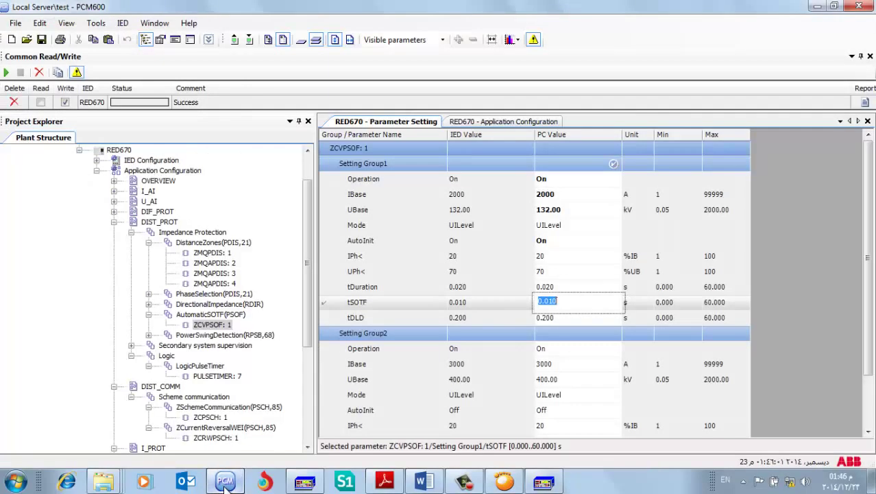
left_click(225, 482)
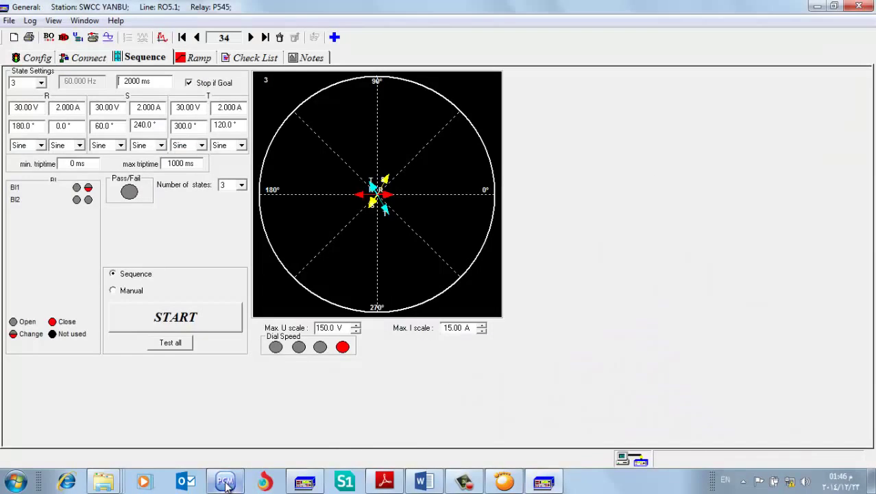
Monitor the switch-on-to-fault logic diagram online in PCM600 while the FREJA sequence runs
left_click(225, 481)
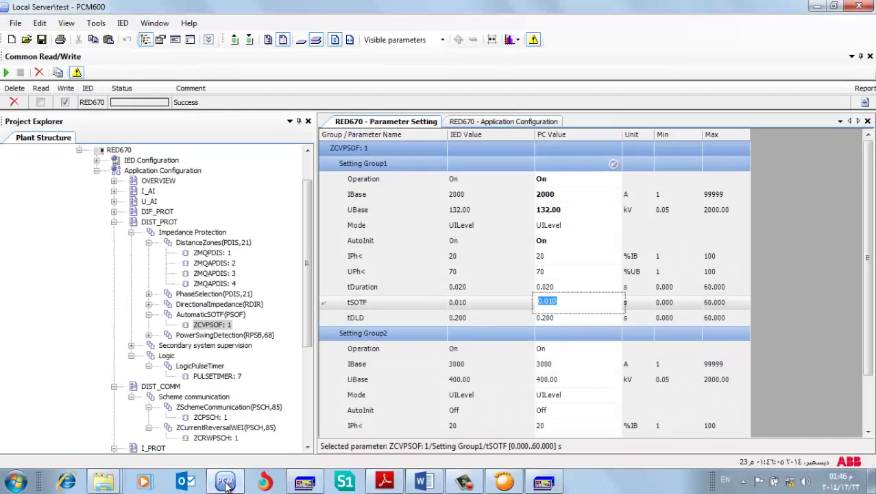
left_click(491, 127)
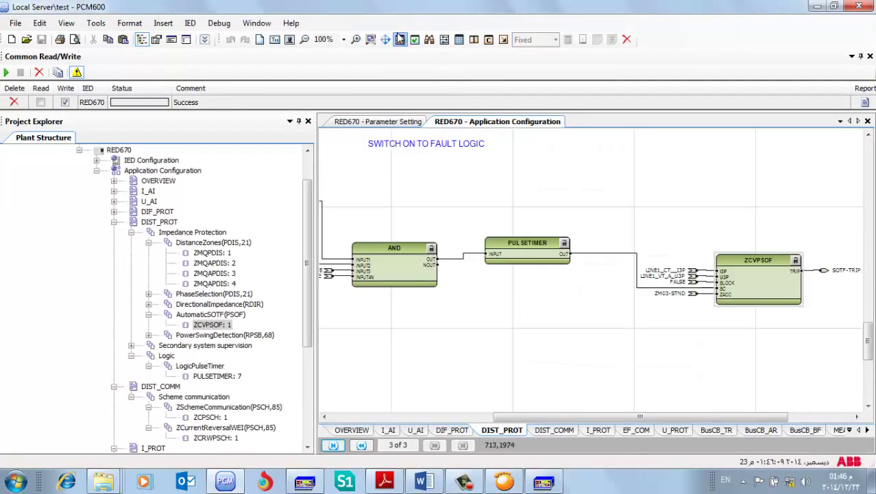
left_click(399, 39)
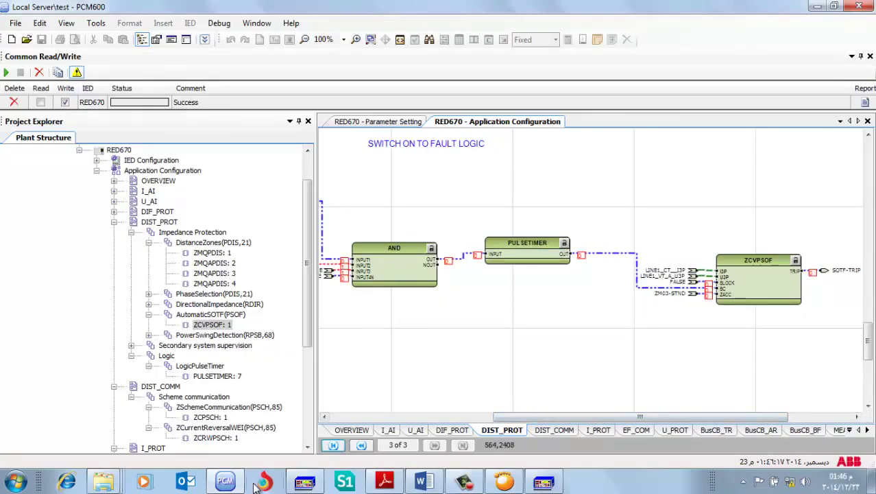
left_click(232, 482)
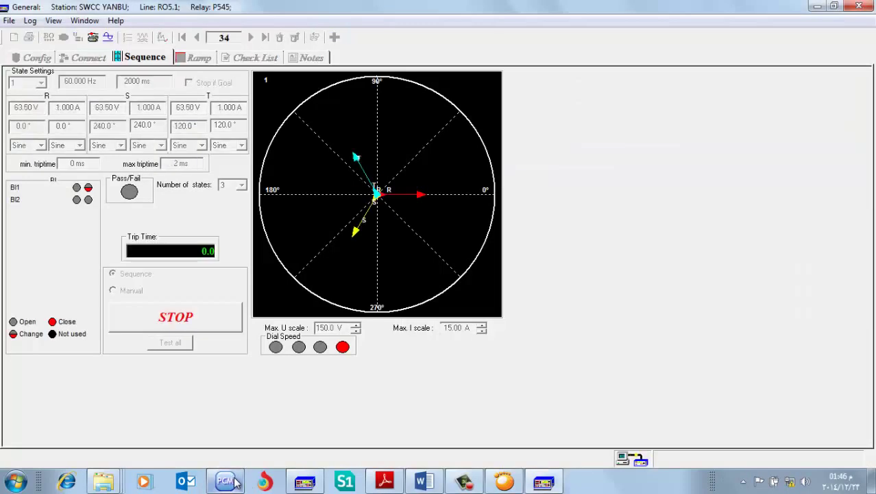
left_click(233, 482)
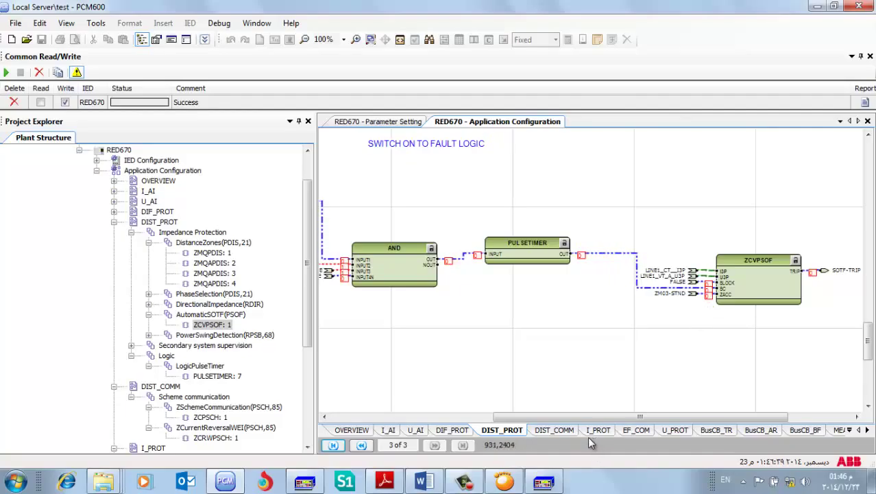
left_click(669, 363)
Switch to GOM Player, restart SOTF.mp4 and skip to the ZCVPSOF parameter settings about 29 minutes in
left_click(514, 483)
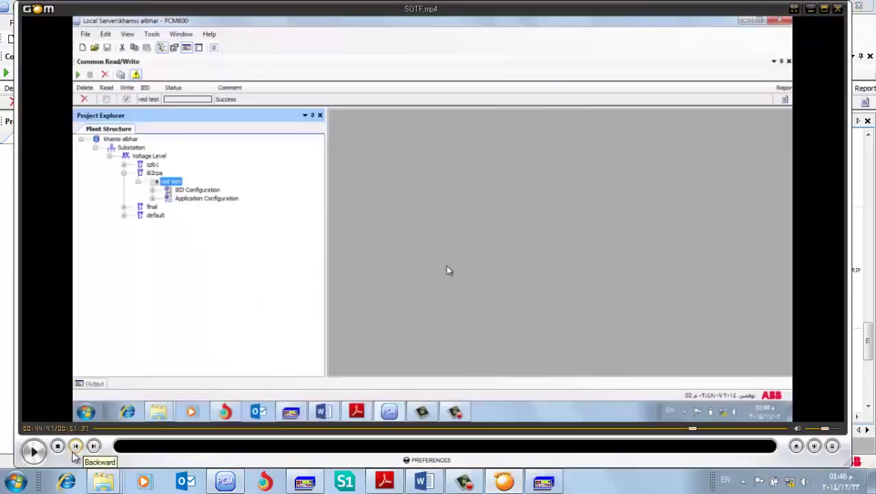
left_click(41, 455)
left_click(32, 449)
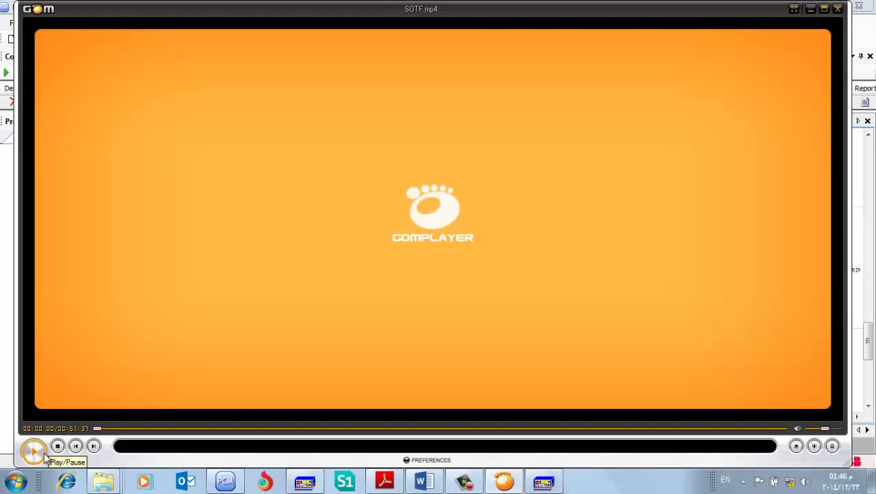
left_click_drag(101, 430, 484, 433)
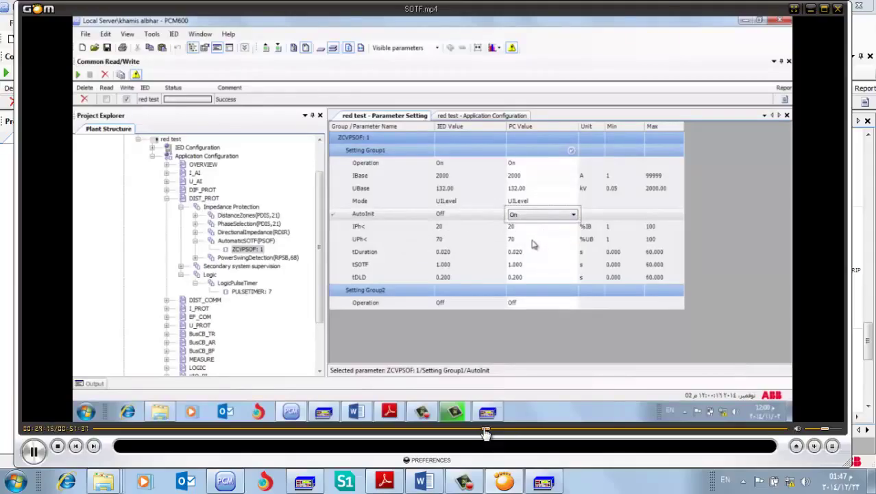
left_click(486, 432)
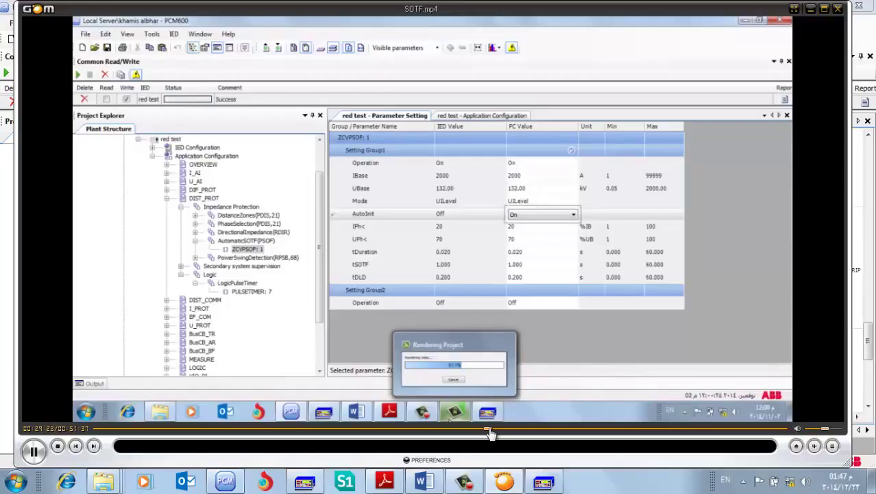
left_click(490, 429)
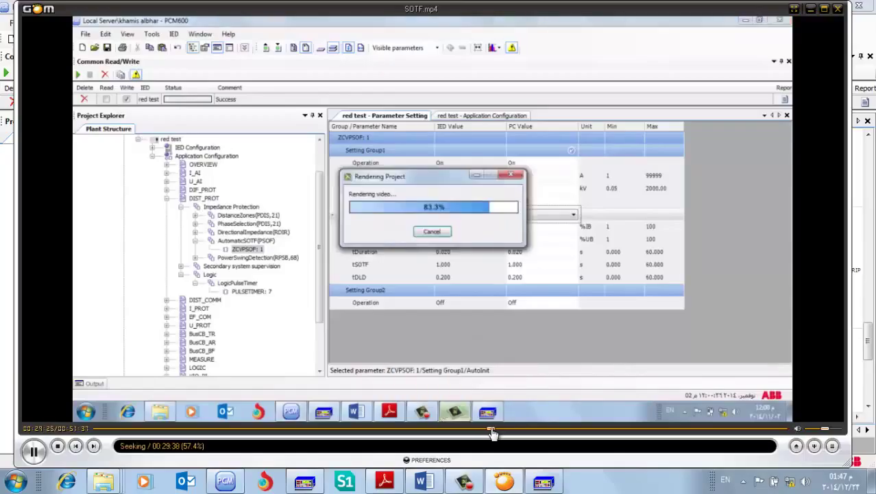
Skip ahead in SOTF.mp4 past the three-state FREJA sequence and pause it near the end, at the SDDRFUF logic
left_click_drag(494, 431, 509, 434)
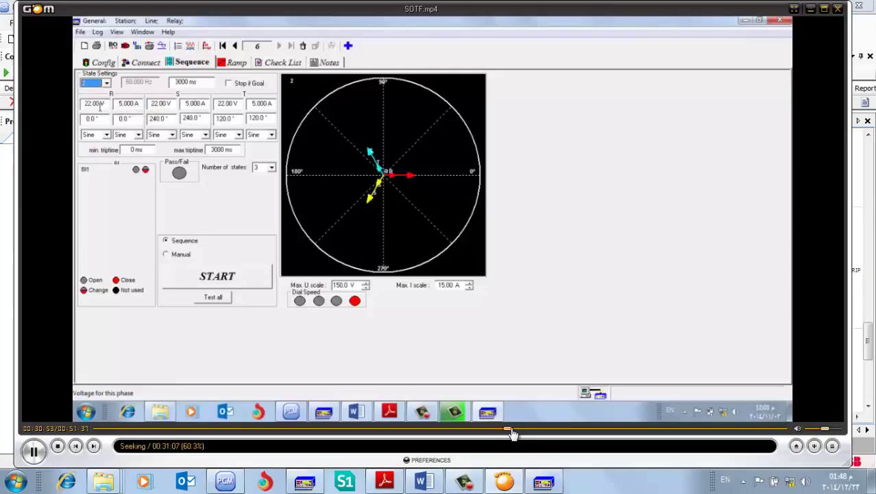
left_click(512, 431)
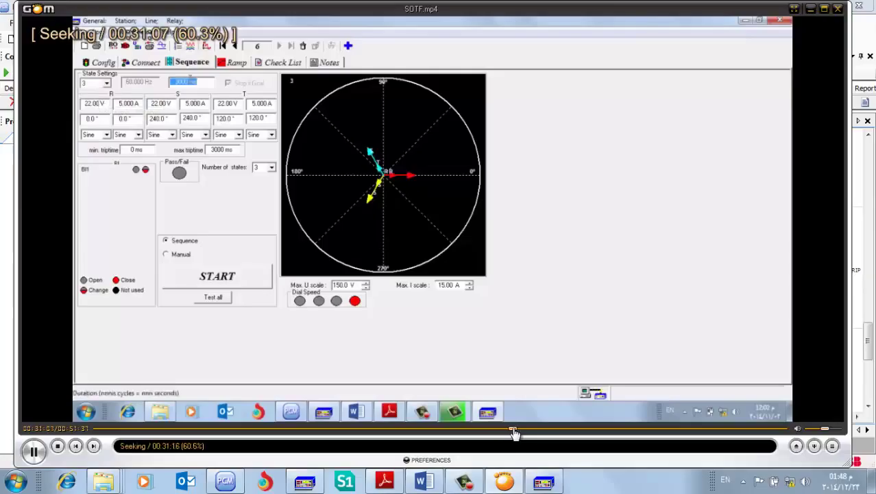
left_click_drag(517, 432, 762, 433)
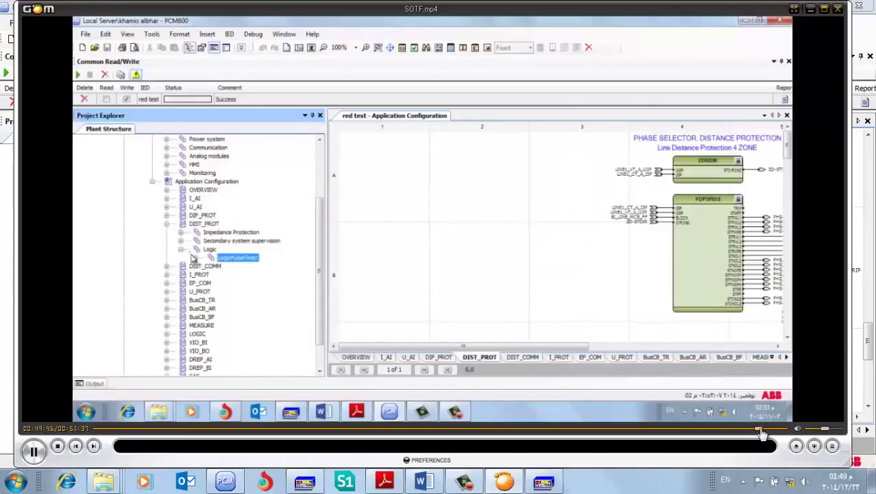
left_click_drag(761, 432, 777, 432)
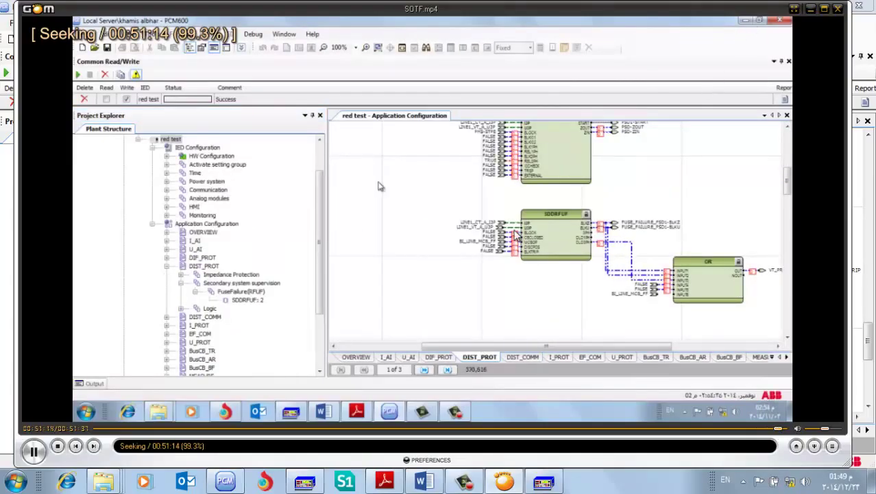
left_click(34, 450)
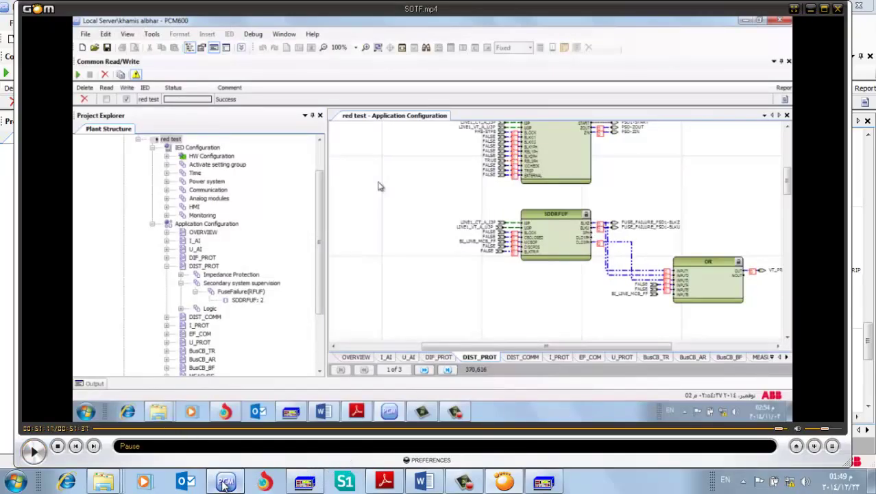
Return to PCM600, turn off online monitoring of the switch-on-to-fault logic and browse the RED670 project tree
left_click(225, 482)
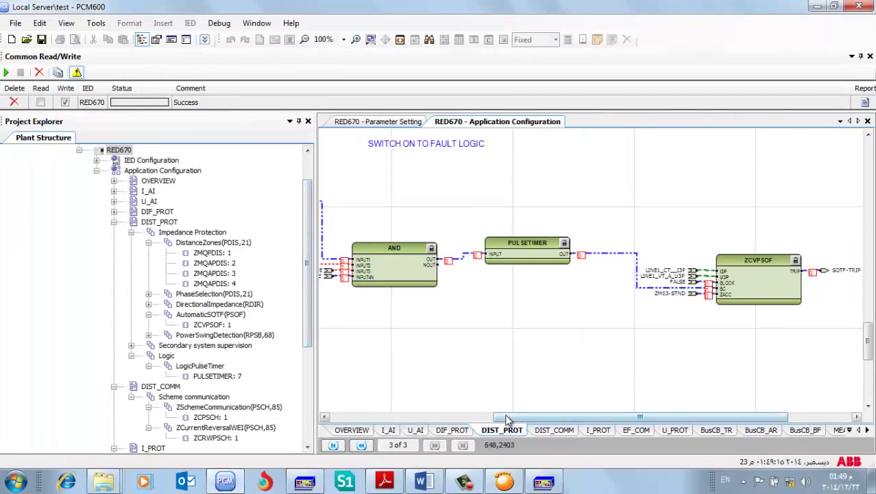
left_click_drag(511, 420, 500, 419)
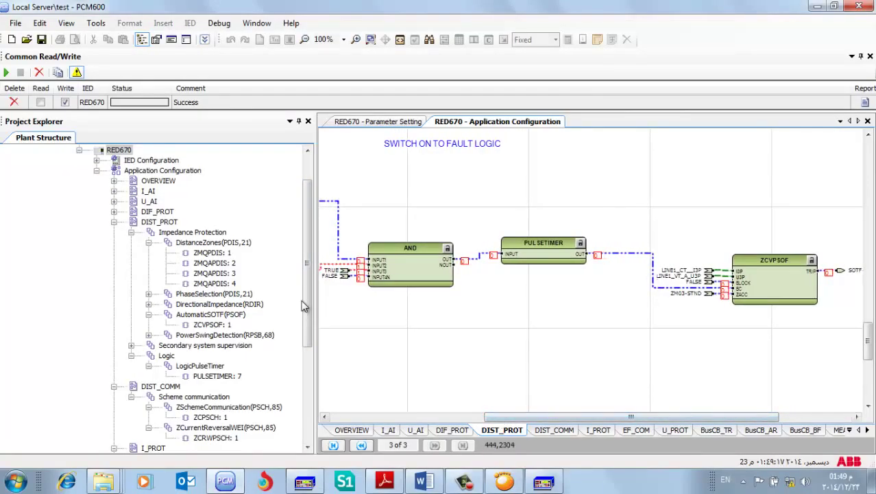
scroll(305, 298, "up", 1)
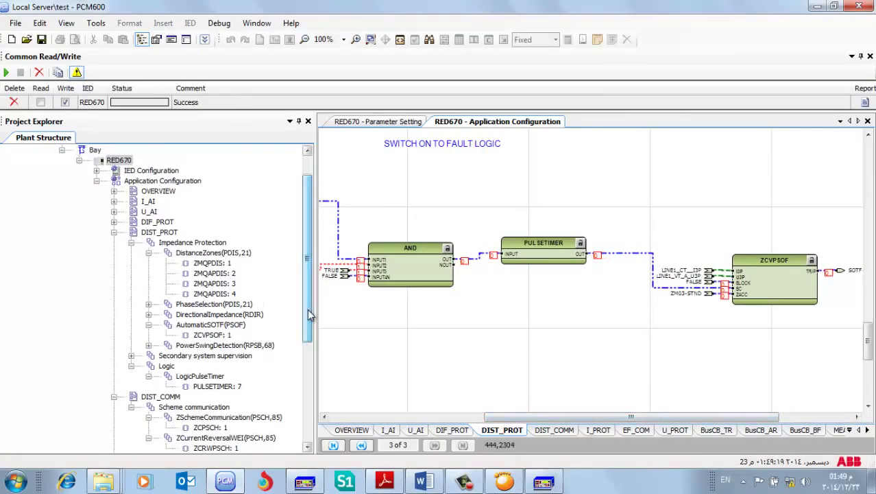
left_click(400, 39)
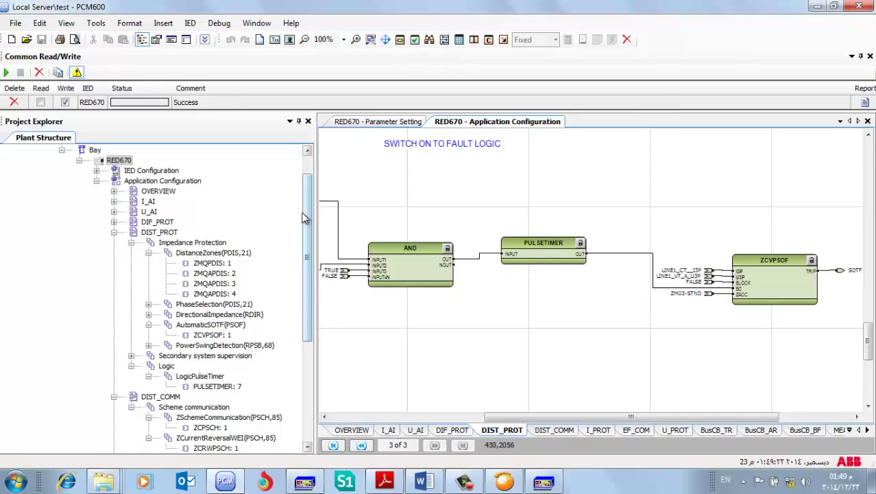
left_click_drag(304, 218, 304, 318)
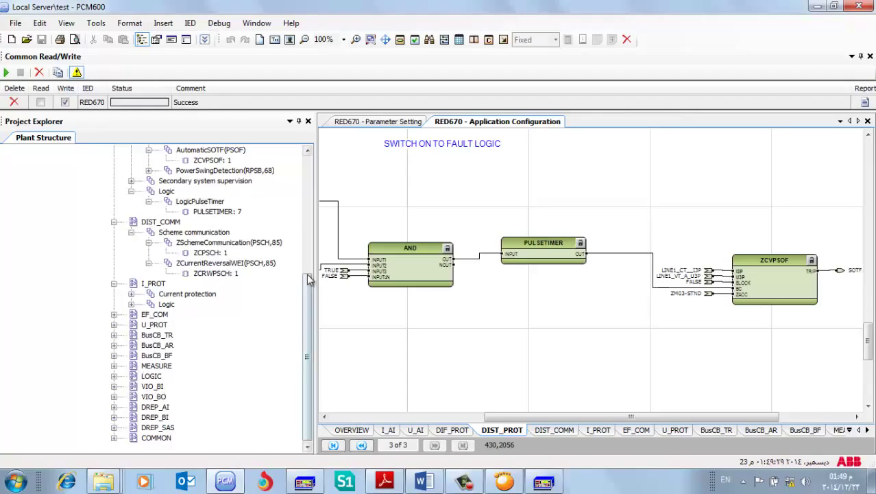
Expand PhaseSelection(PDIS,21) under DIST_PROT and show the FDPSPDIS: 1 block in the application configuration
left_click_drag(309, 299, 308, 240)
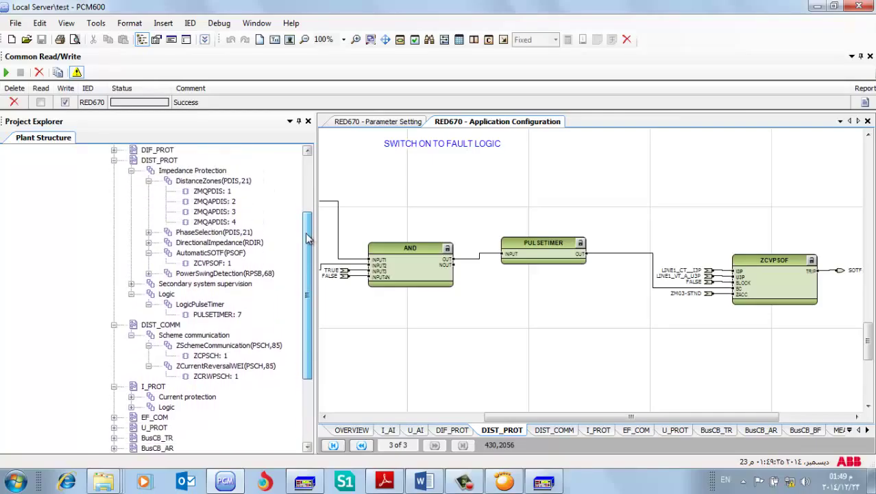
left_click(149, 235)
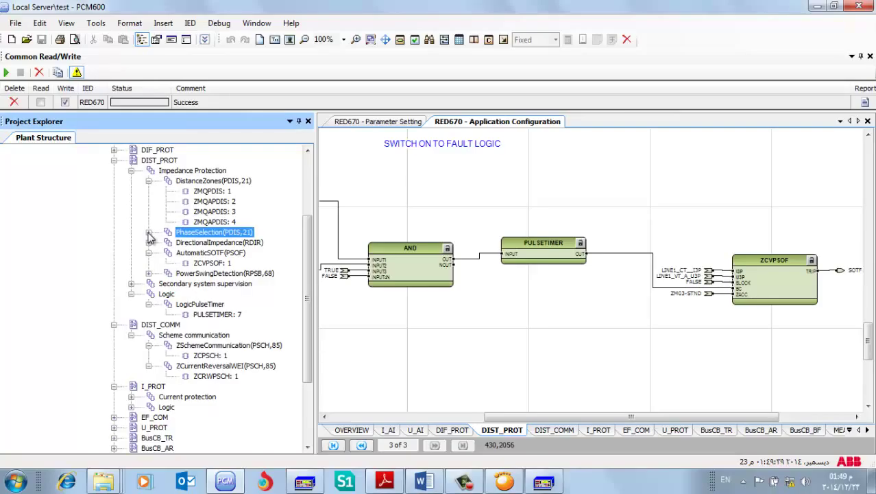
left_click(149, 234)
left_click(203, 244)
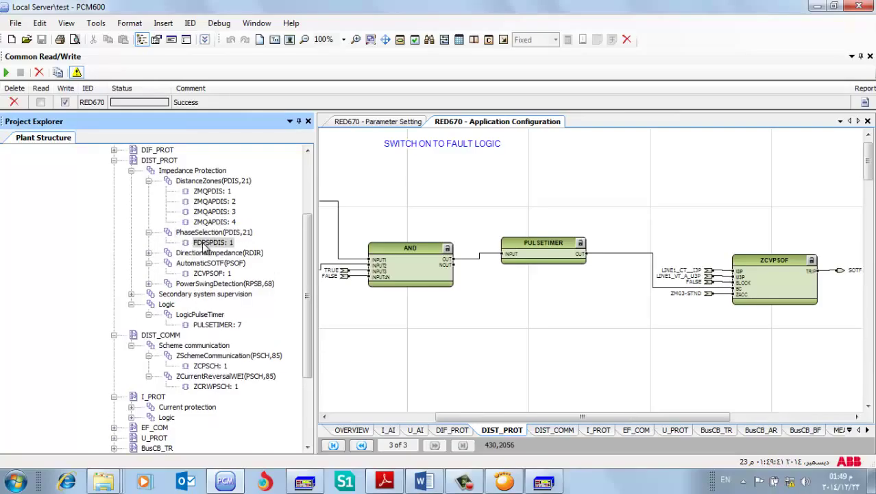
double_click(203, 243)
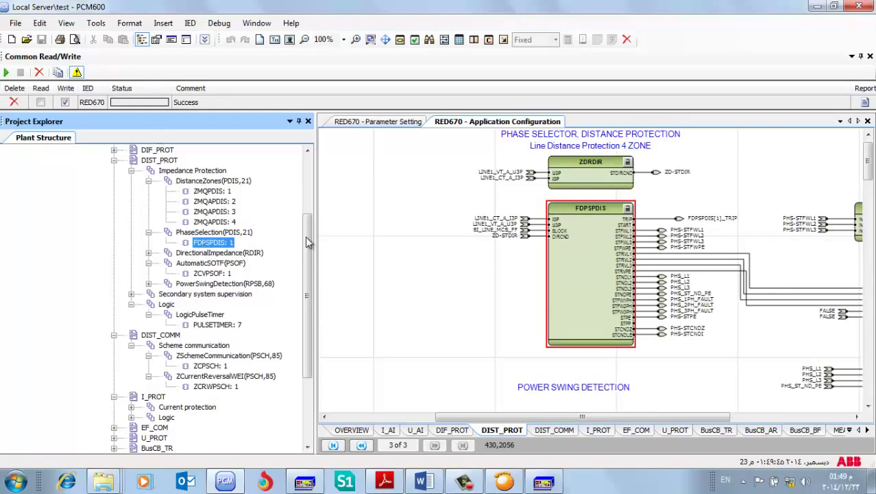
left_click_drag(308, 241, 305, 141)
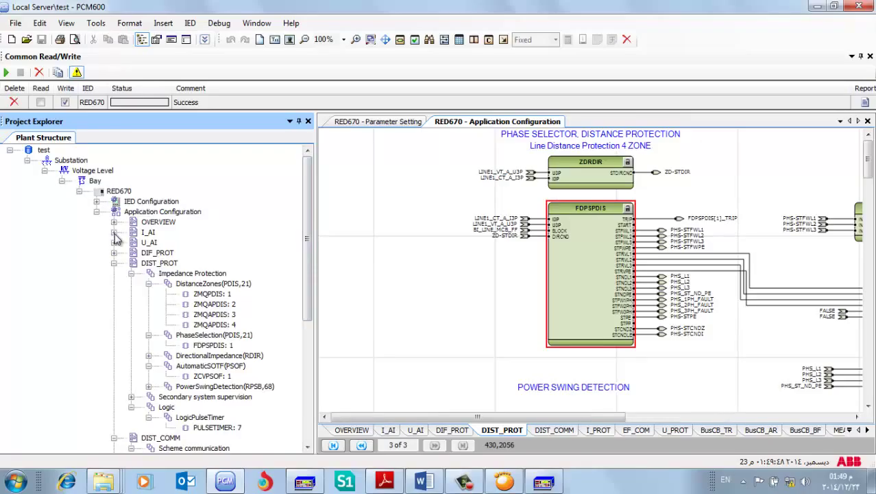
View the I_AI, DIF_PROT and DIST_PROT diagrams and close the RED670 application configuration
left_click(115, 234)
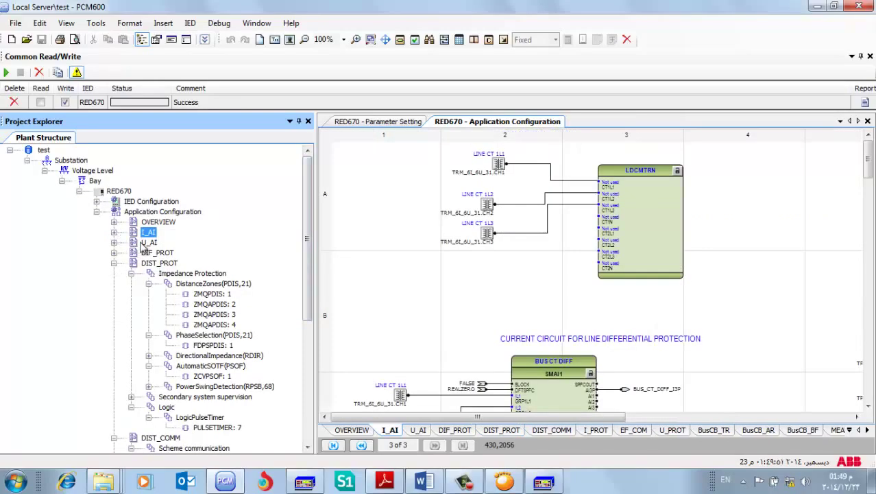
left_click(142, 244)
left_click(147, 253)
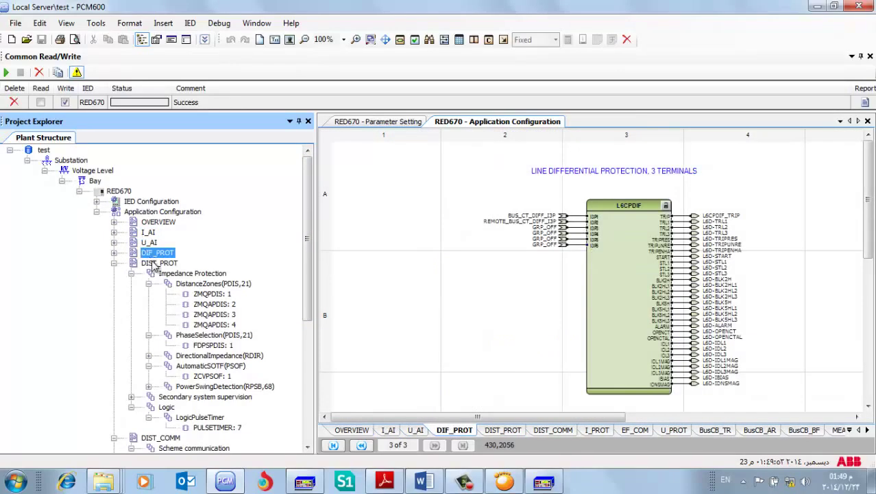
left_click(153, 264)
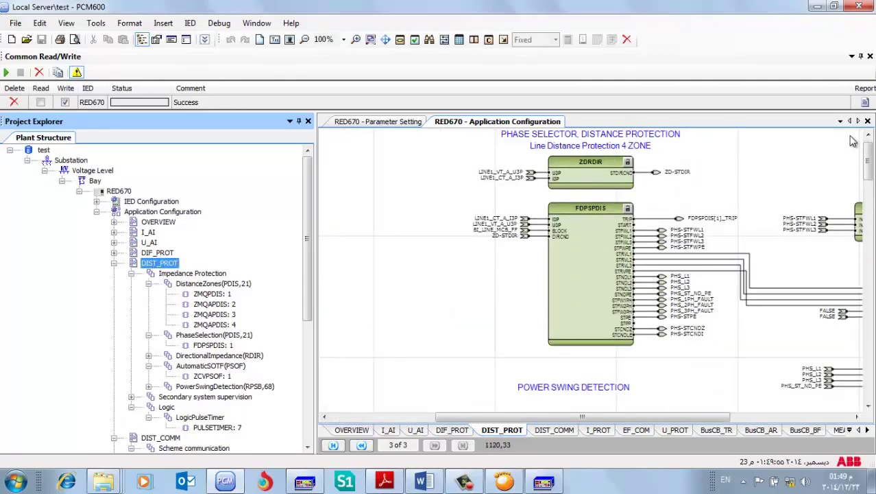
left_click(867, 122)
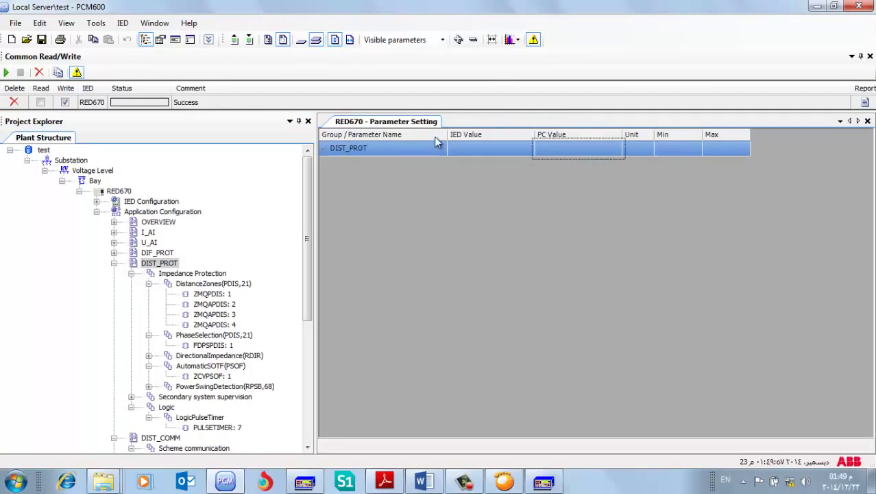
Review the parameter settings of the four distance zones, ZMQPDIS: 1 and ZMQAPDIS: 2 to 4
left_click(199, 295)
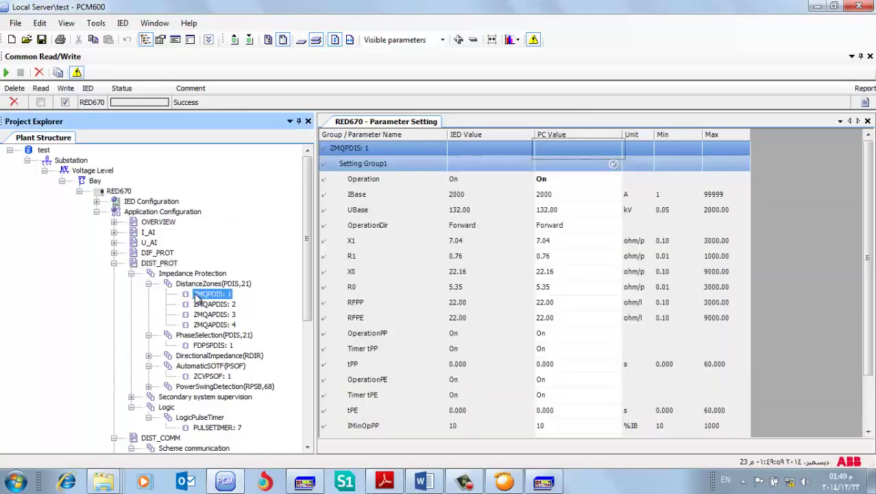
left_click(205, 304)
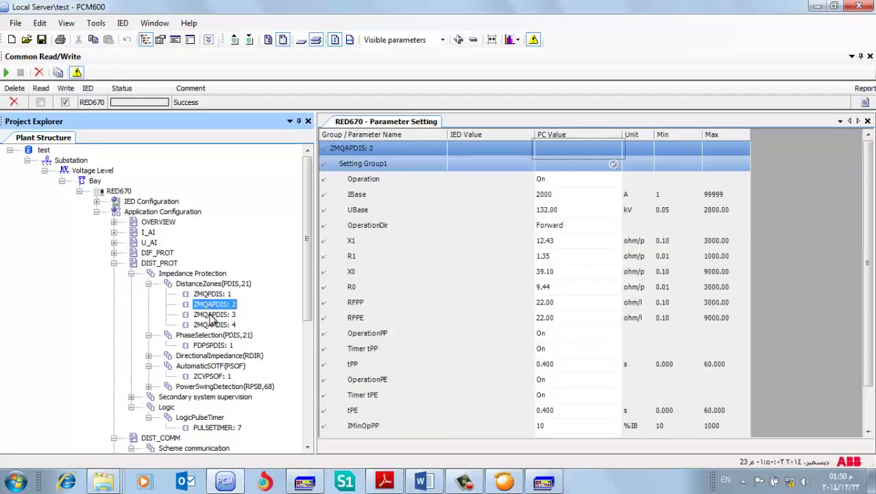
left_click(212, 316)
left_click_drag(305, 279, 307, 304)
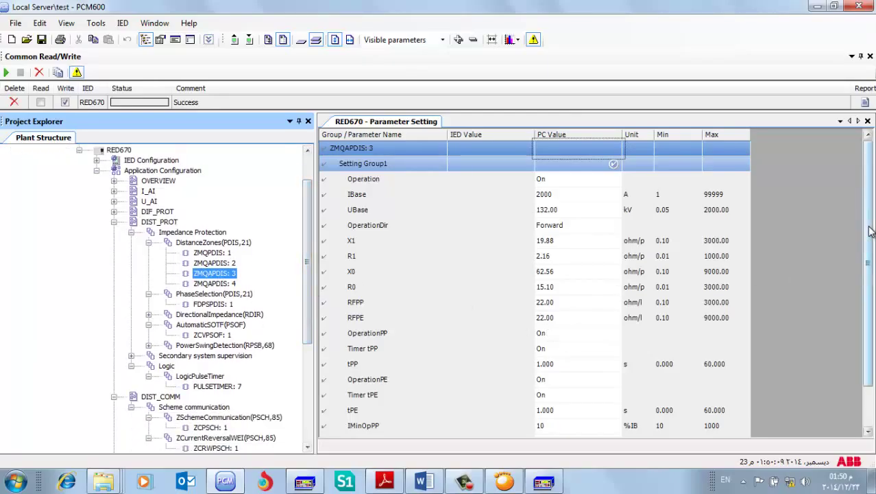
scroll(869, 232, "down", 1)
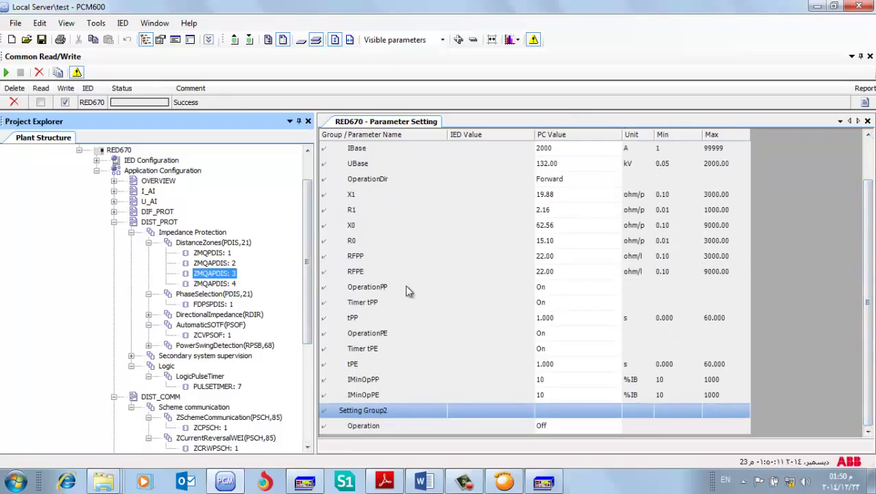
left_click(218, 284)
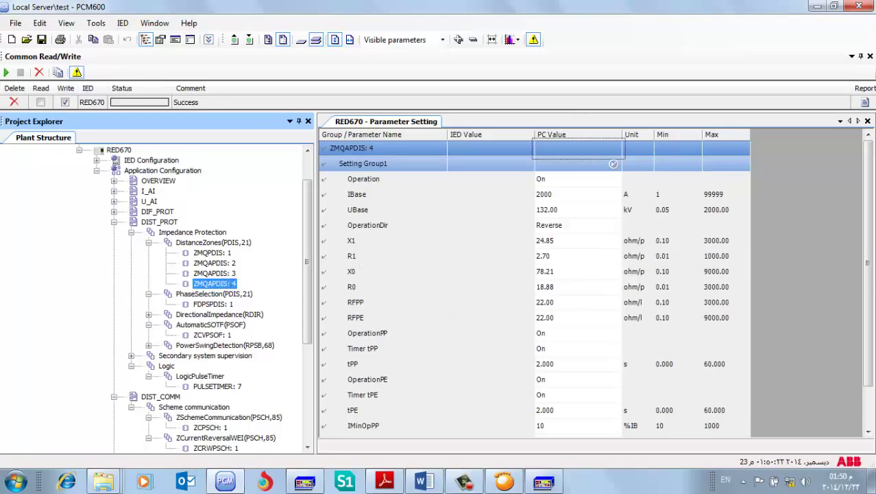
scroll(869, 264, "down", 1)
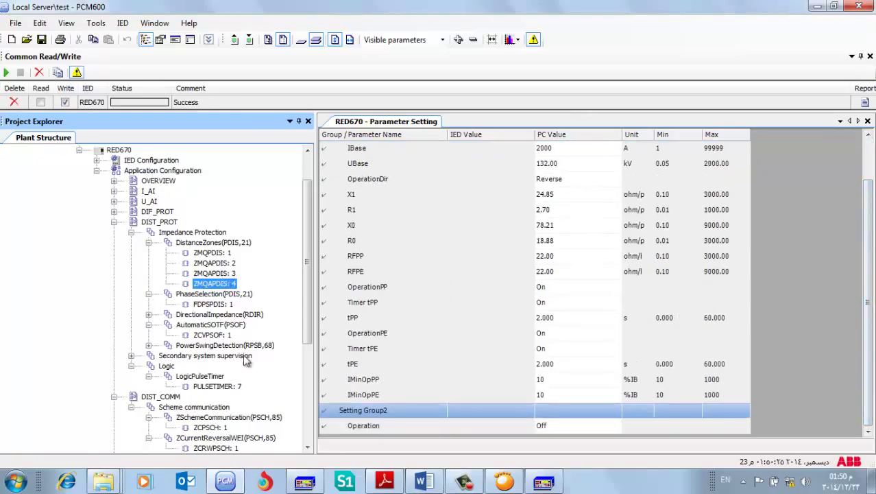
Review the parameter settings of phase selection FDPSPDIS: 1 and switch-on-to-fault function ZCVPSOF: 1
left_click(212, 304)
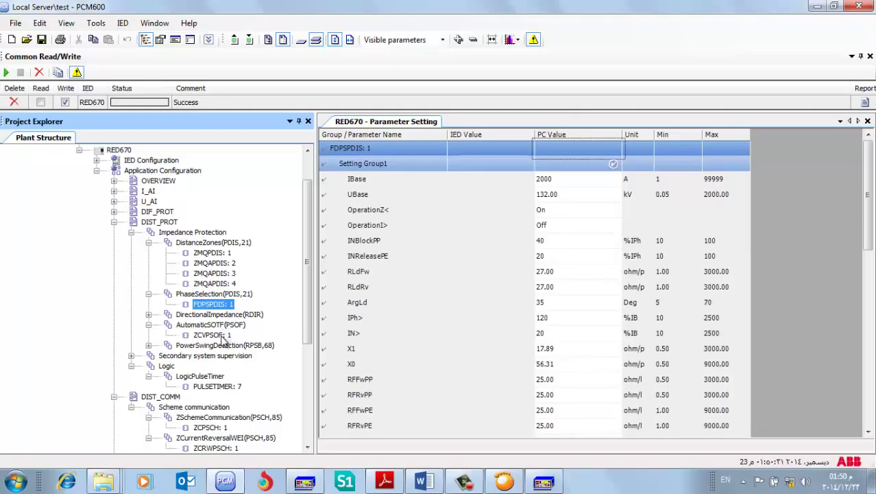
left_click(221, 335)
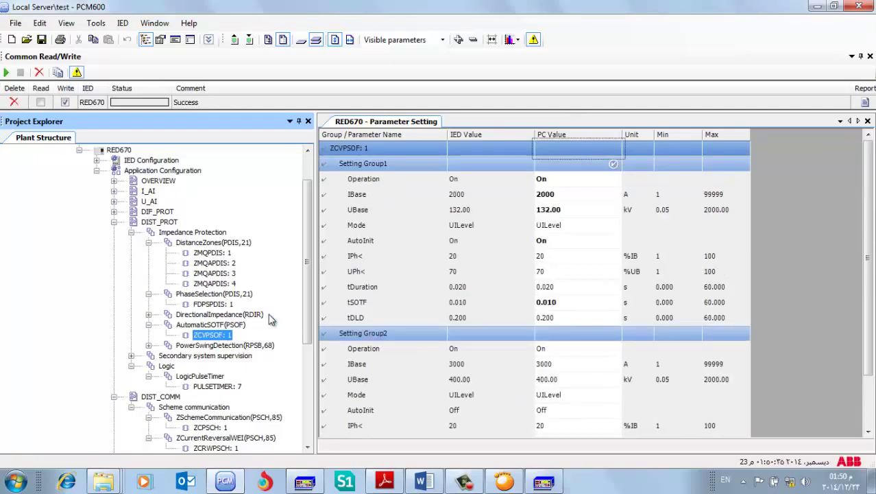
left_click_drag(305, 321, 307, 359)
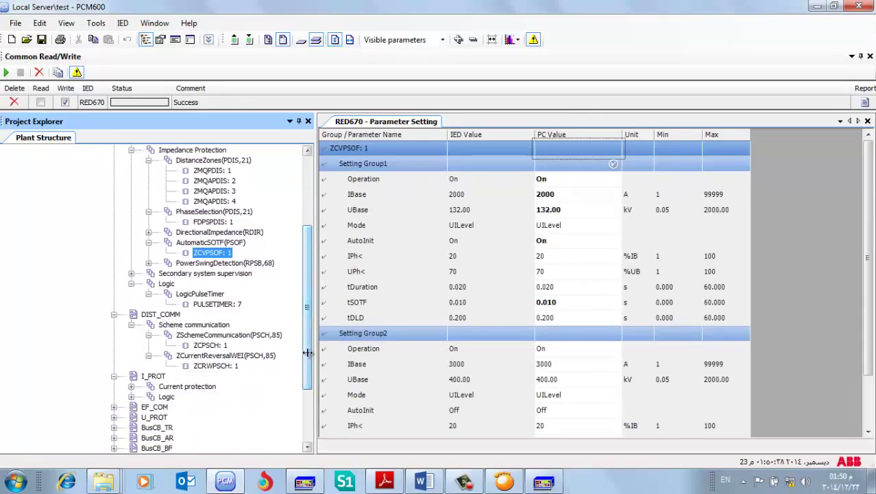
Switch to Red670-sudair.DOC in Word, examine section 3.4.8 on automatic switch on to fault, and minimize the document
left_click(425, 482)
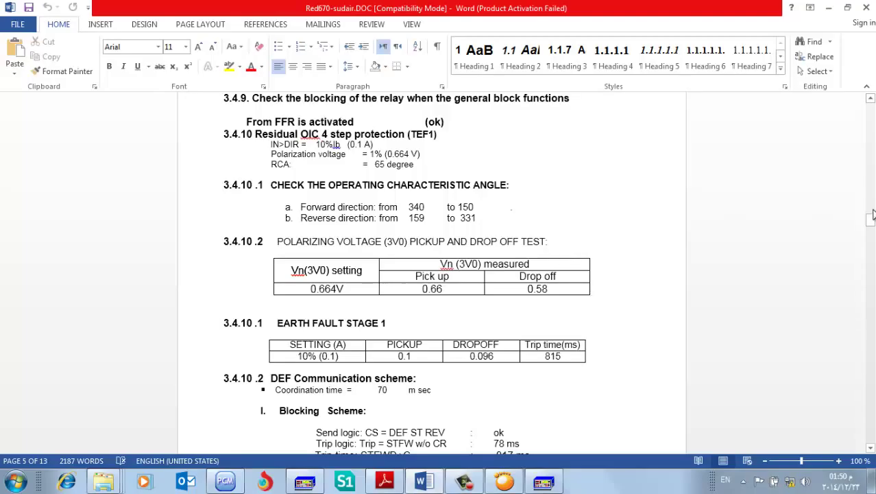
left_click(870, 100)
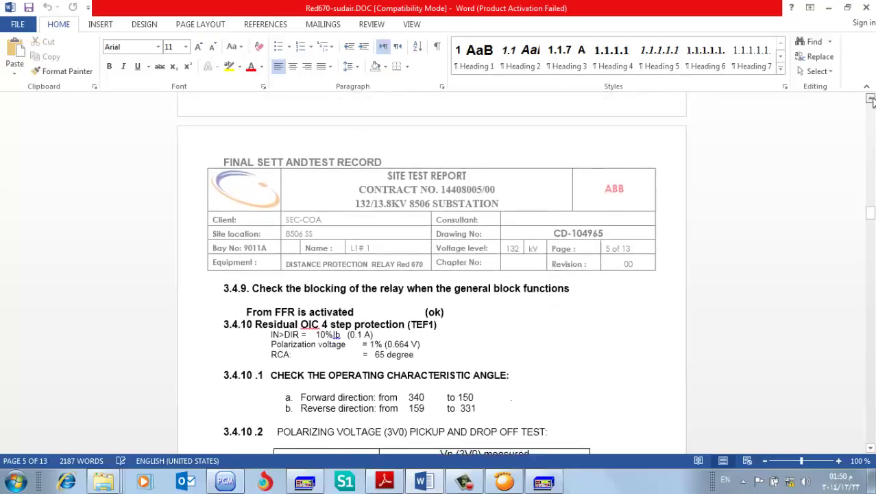
left_click_drag(871, 100, 871, 100)
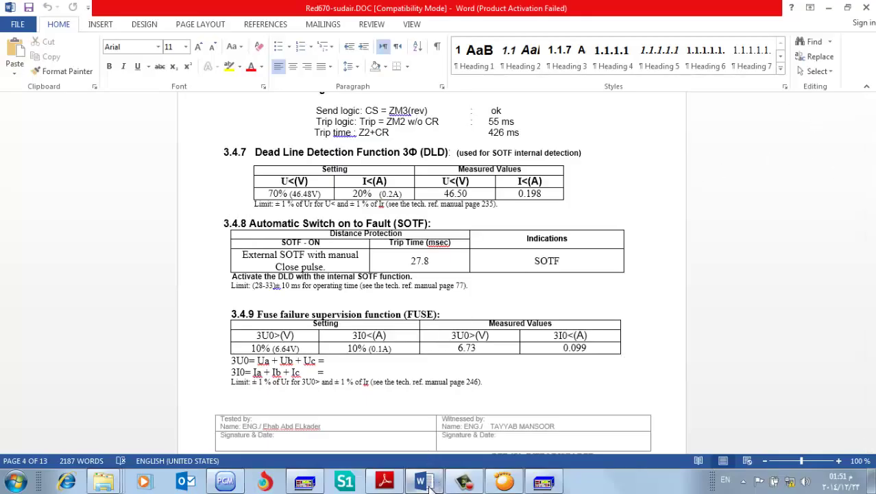
left_click(828, 8)
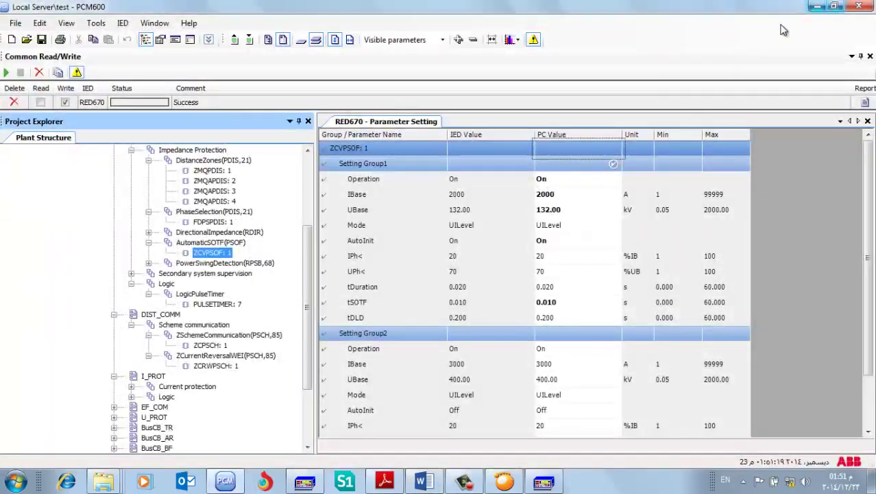
Switch to File Explorer and browse the red 670 manual, red vedio and test producer folders, ending in the Rel670 training folder
left_click(105, 484)
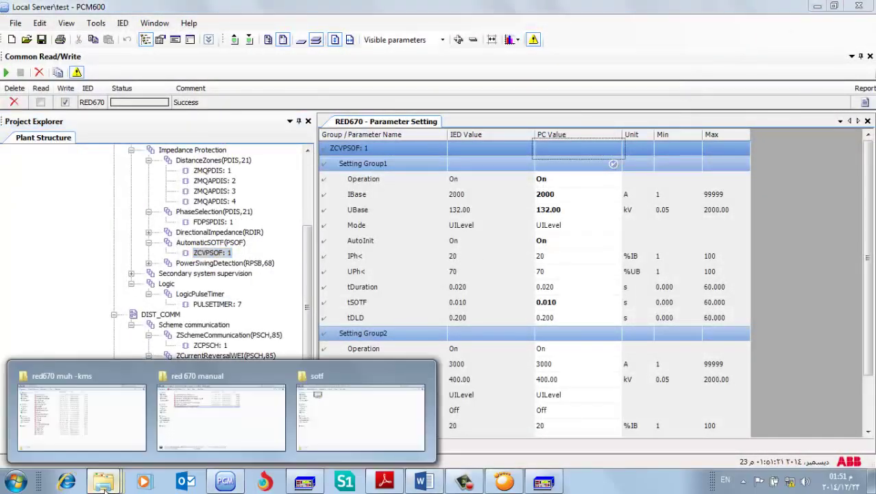
left_click(217, 415)
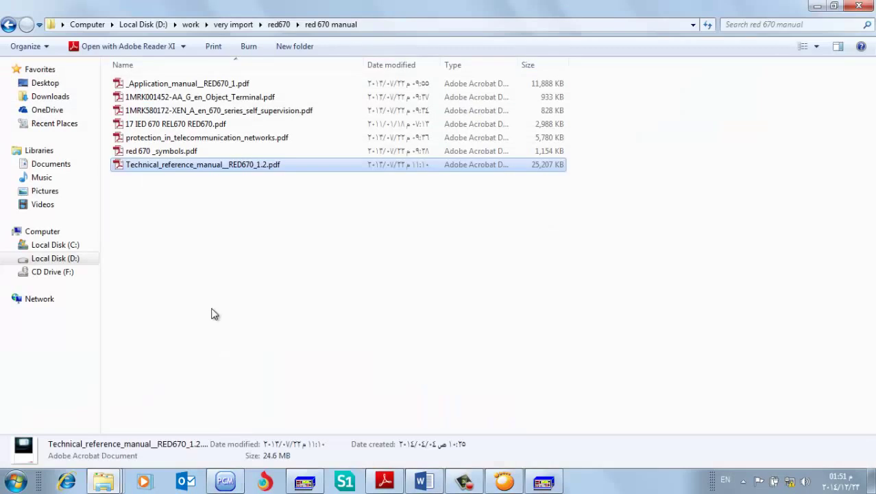
left_click(108, 482)
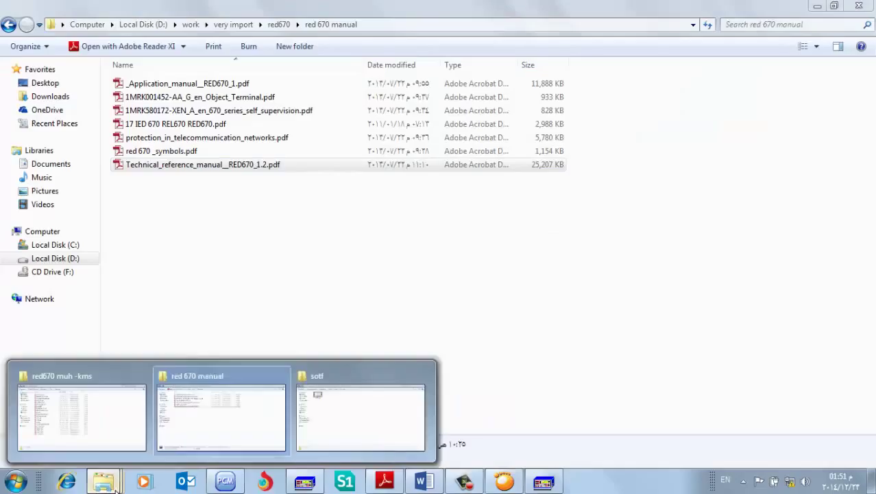
left_click(337, 425)
key("BackSpace")
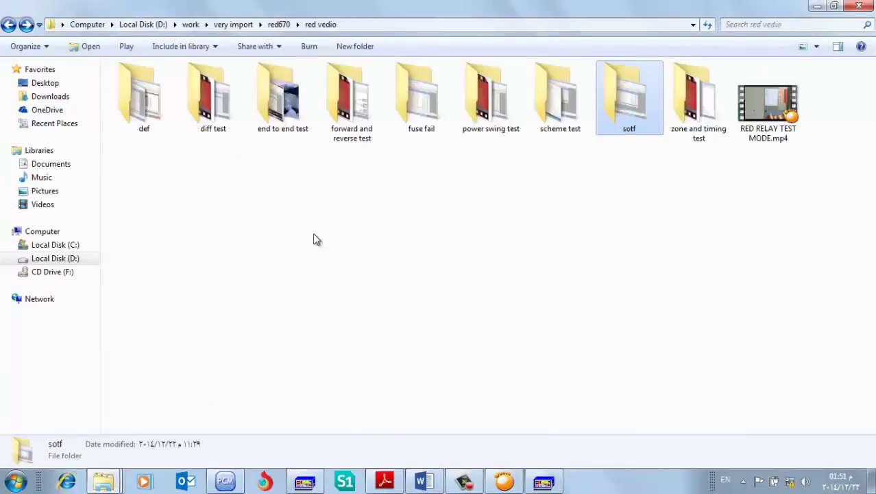
left_click(498, 222)
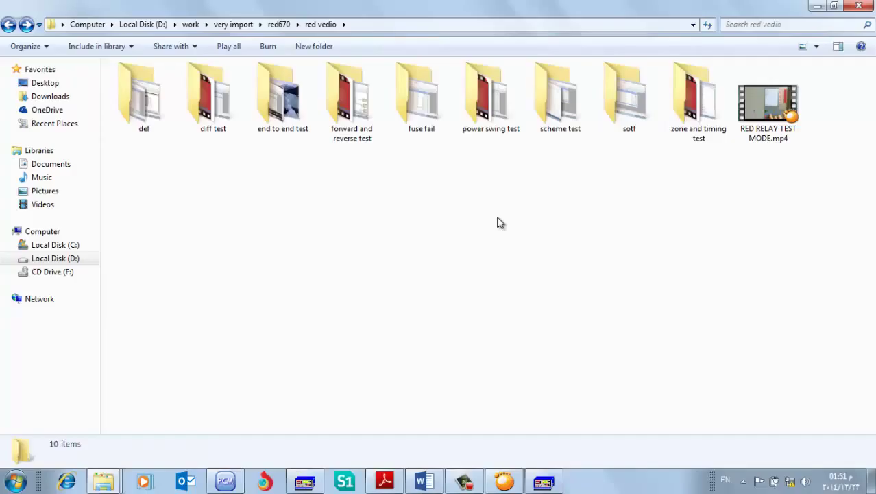
key("BackSpace")
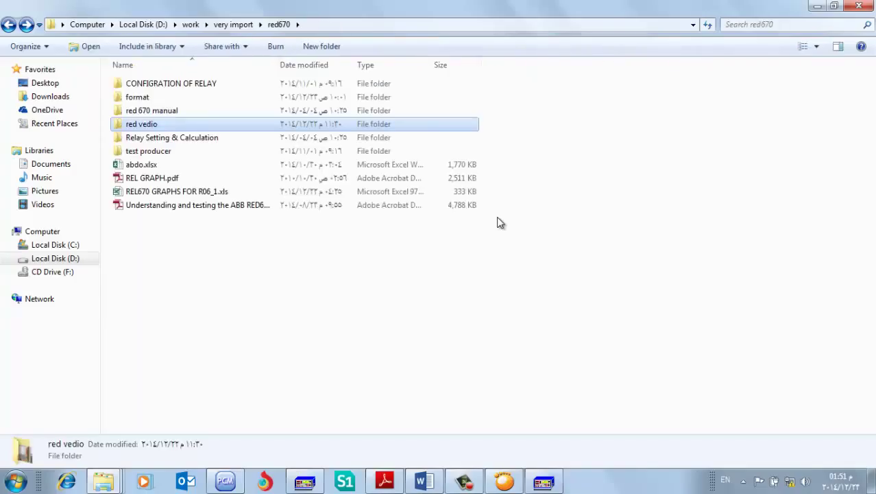
double_click(162, 153)
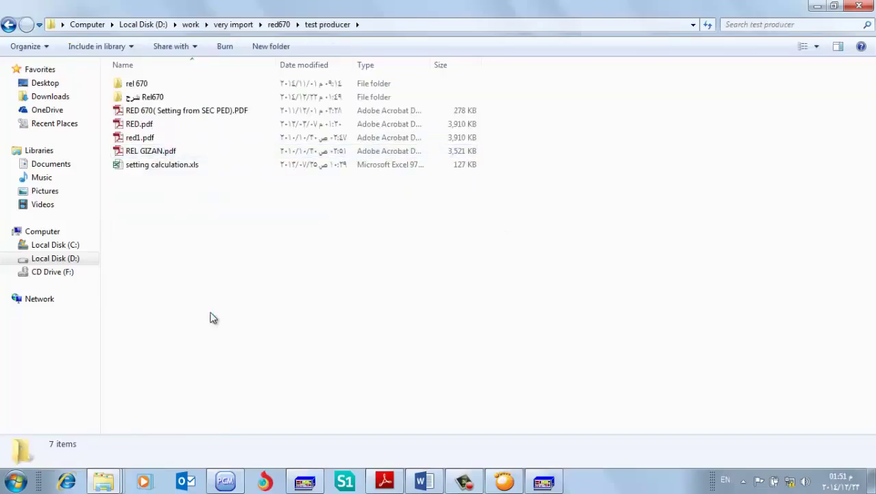
double_click(145, 97)
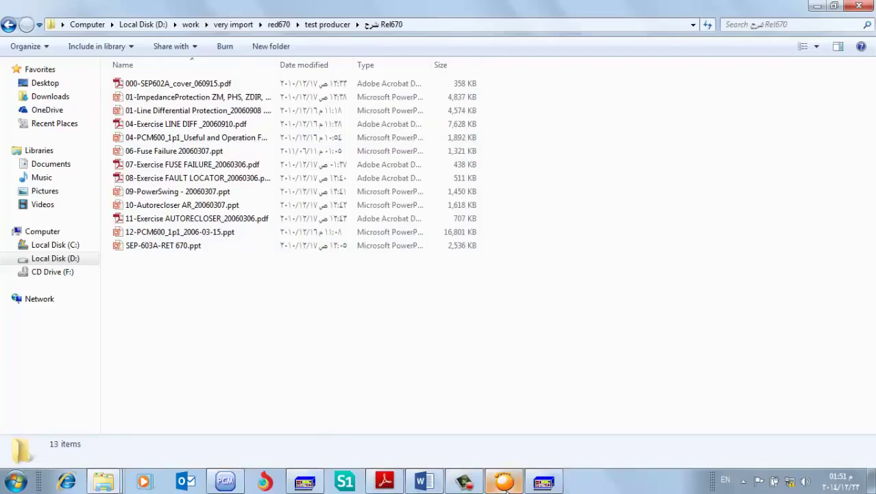
Return to PCM600 and set the ZCVPSOF: 1 Setting Group1 tSOTF PC value to 1 s
left_click(225, 482)
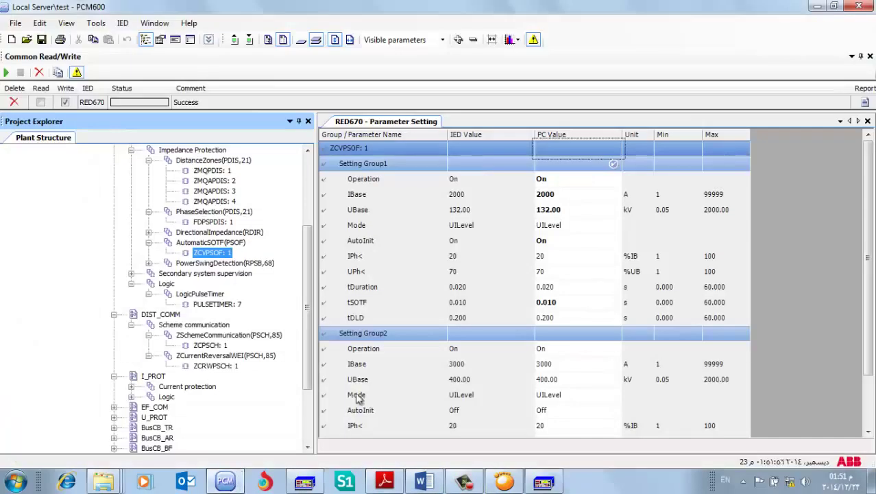
left_click(567, 302)
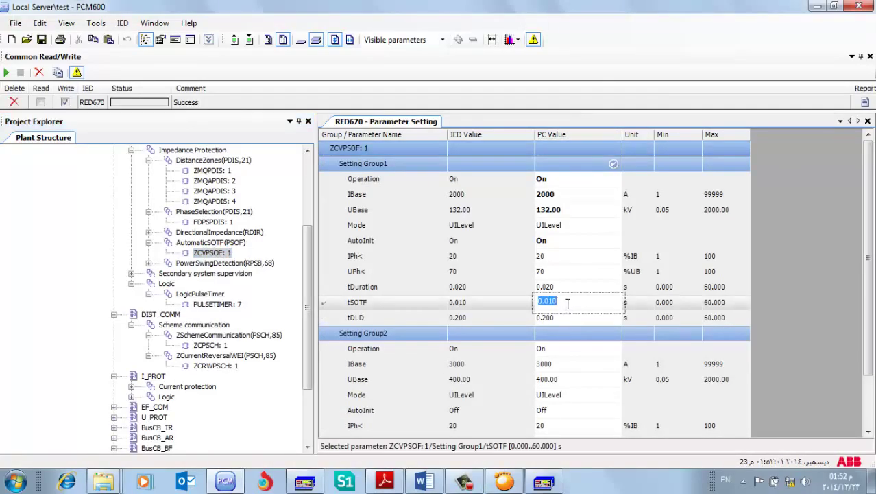
type("1")
key("Return")
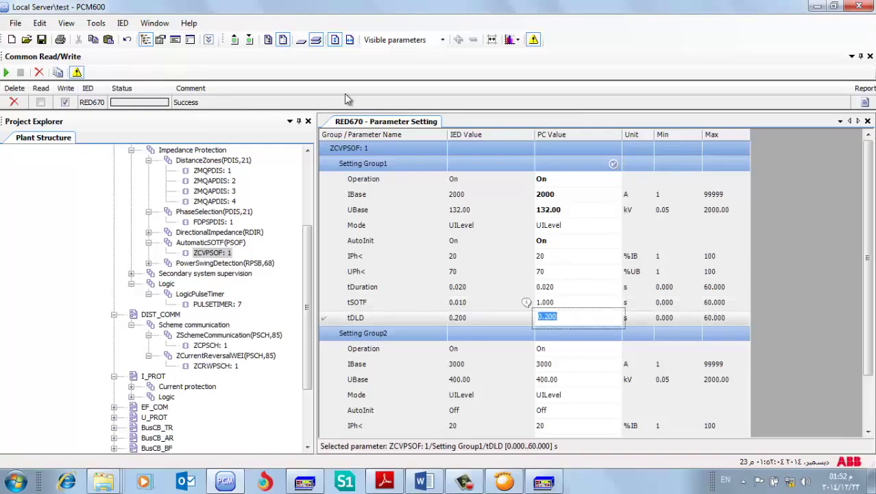
Write all ZCVPSOF: 1 parameters to the RED670 with read back enabled
left_click(250, 40)
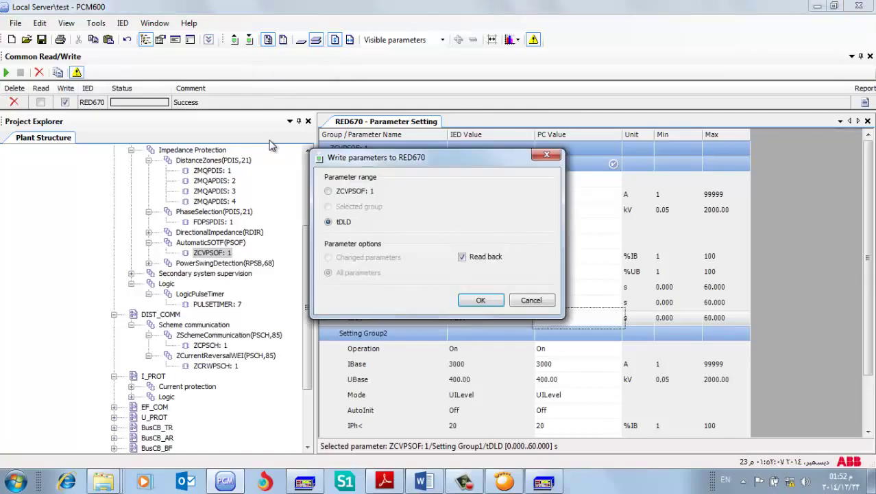
left_click(328, 191)
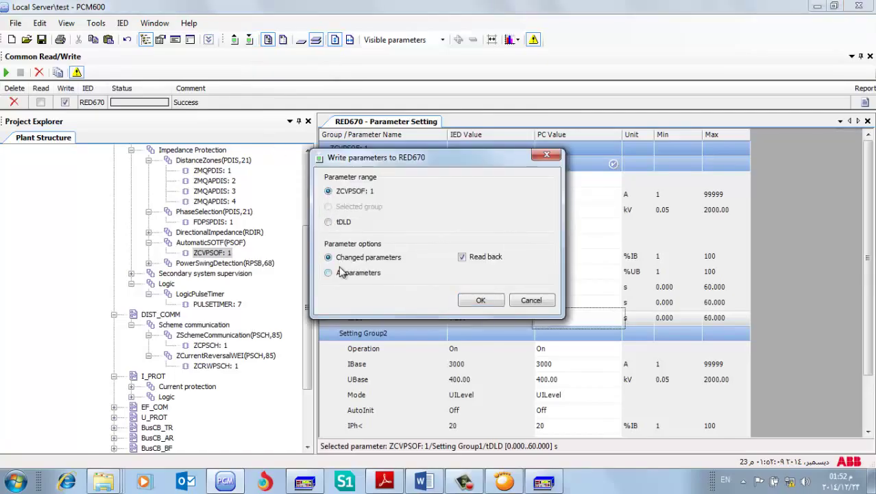
left_click(342, 274)
left_click(469, 301)
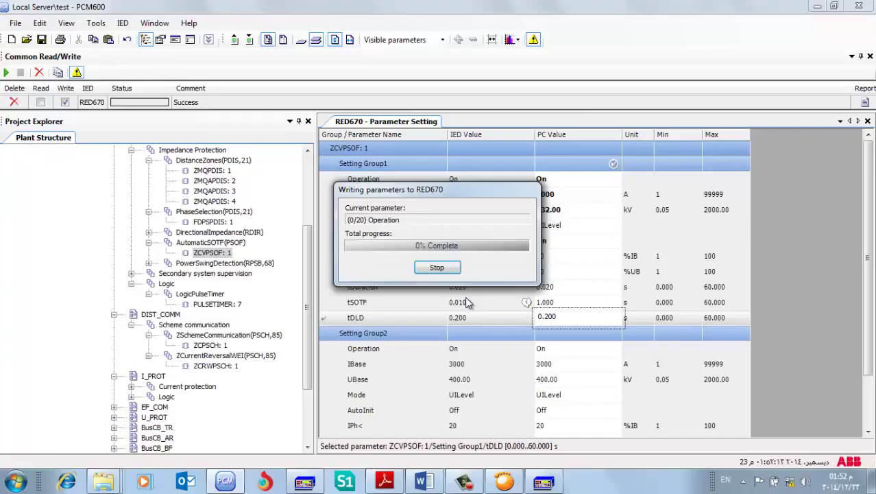
Switch to FREJA and run the three-state fault sequence on the relay with the longer tSOTF
left_click(543, 481)
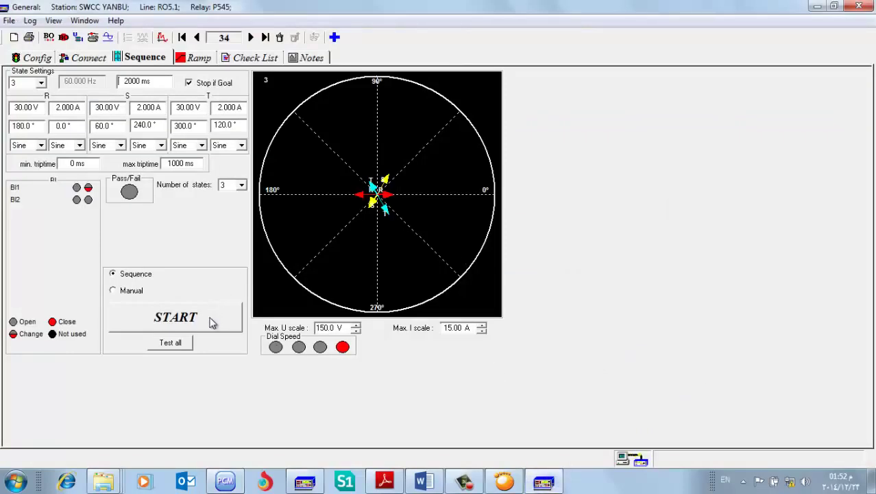
key("alt+Tab")
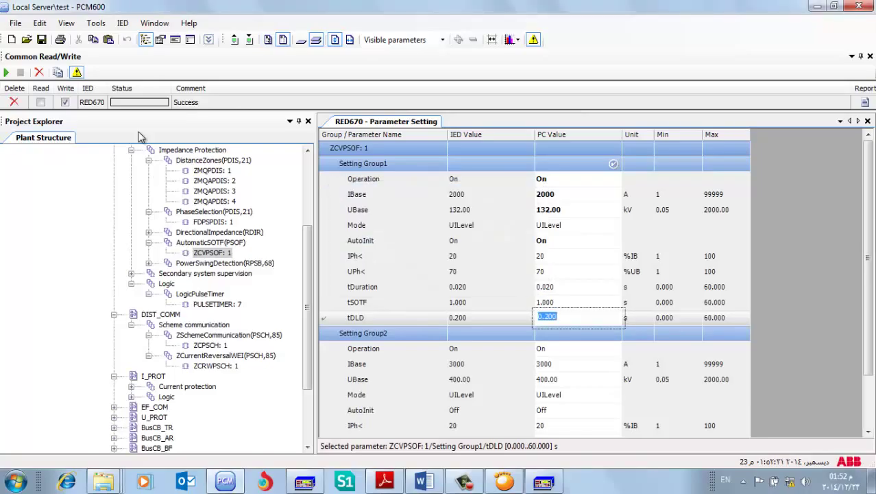
left_click(543, 482)
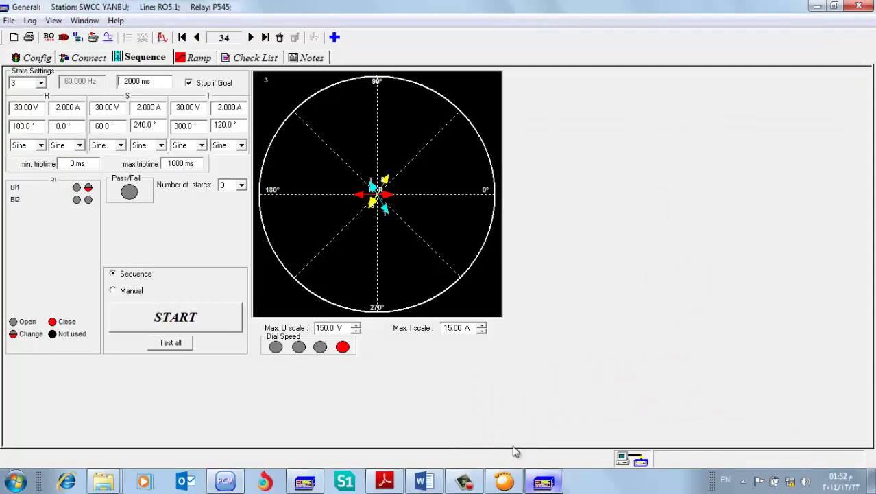
left_click(216, 323)
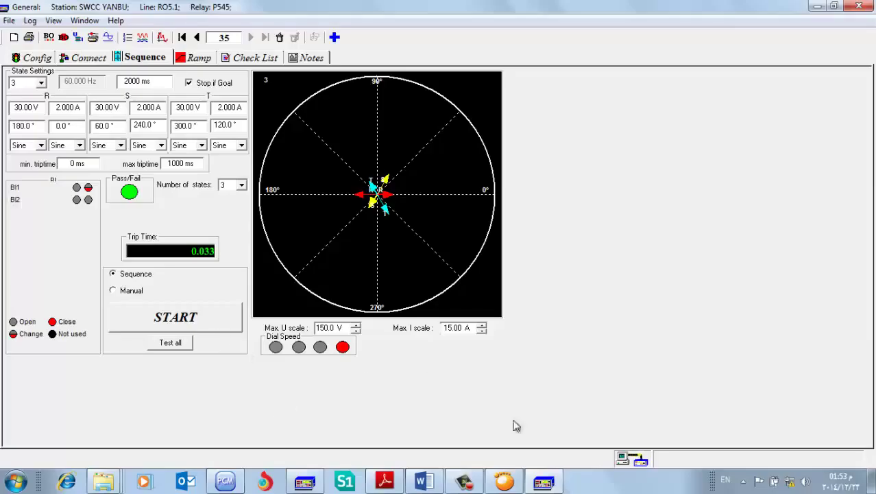
mouse_move(518, 484)
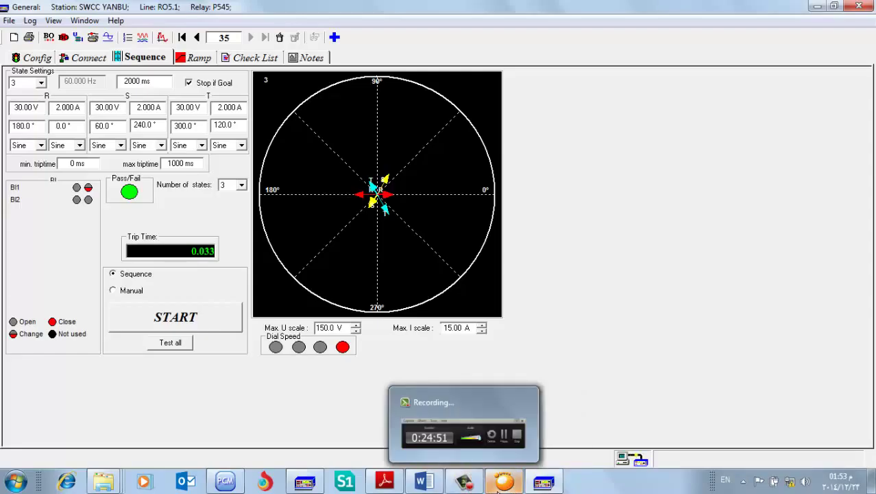
left_click(504, 482)
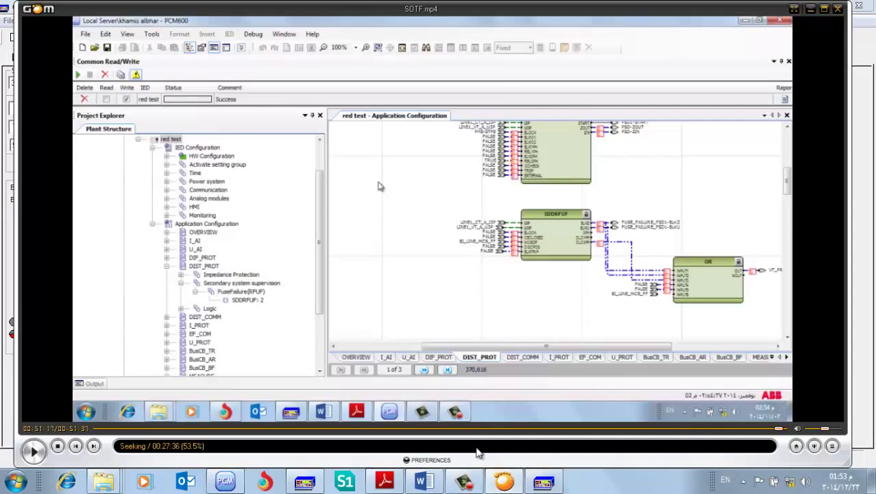
left_click(500, 482)
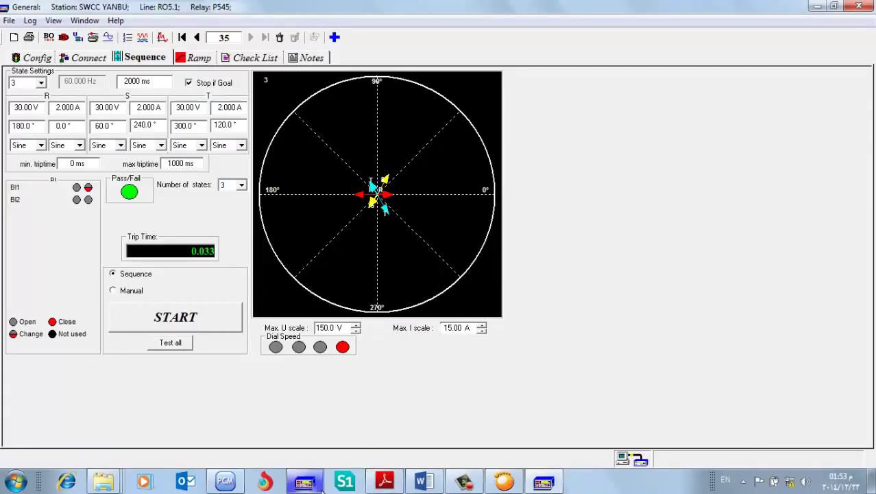
Switch to PCM600, set the Setting Group1 tSOTF PC value to 0.2 s, and write all ZCVPSOF: 1 parameters to the RED670
left_click(225, 482)
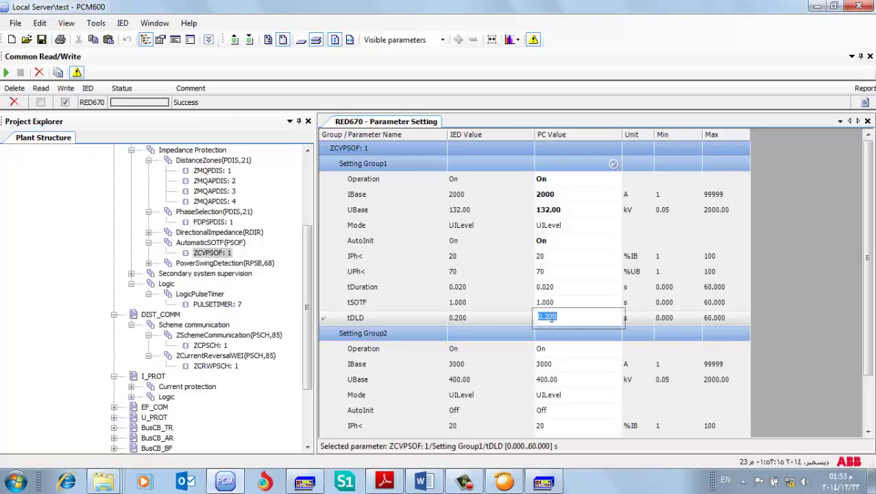
left_click(561, 304)
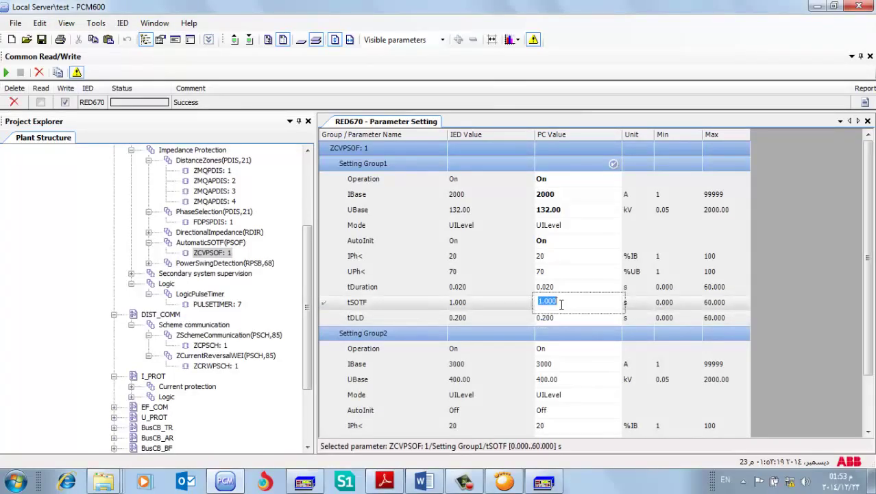
type("0.20")
key("Return")
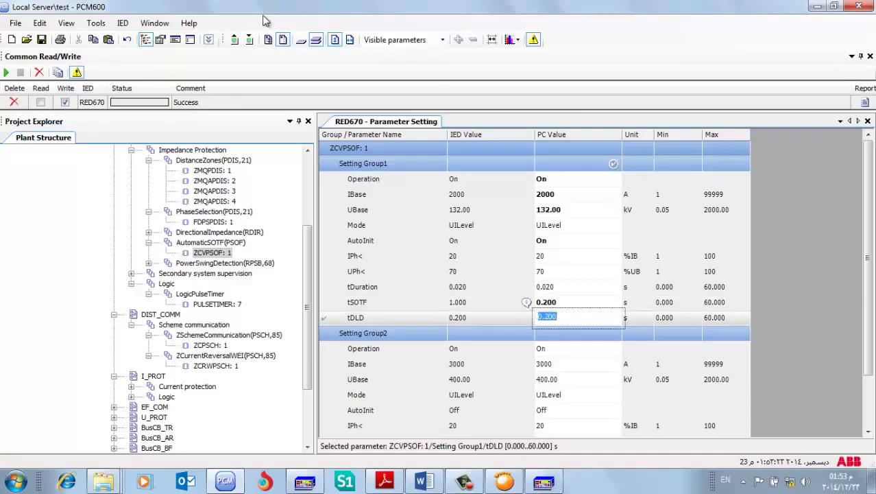
left_click(250, 41)
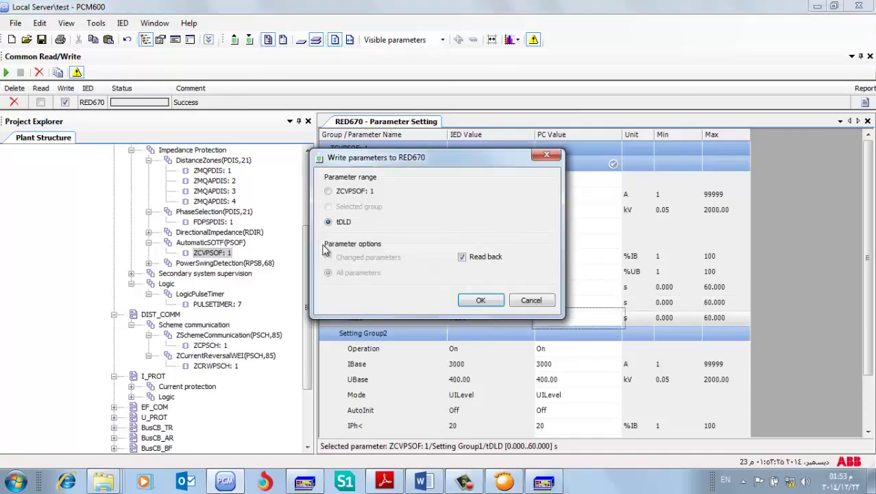
left_click(355, 192)
left_click(351, 272)
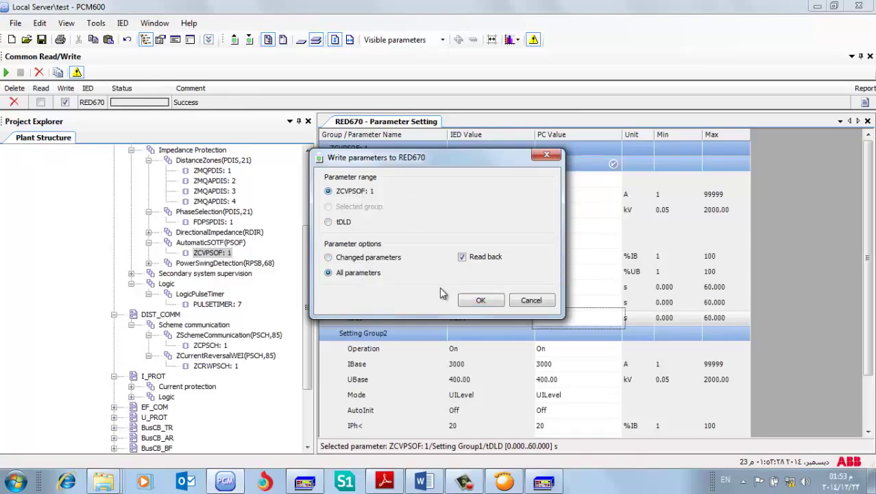
left_click(473, 300)
Switch to FREJA and run the three-state fault sequence with tSOTF at 0.2 s
mouse_move(543, 482)
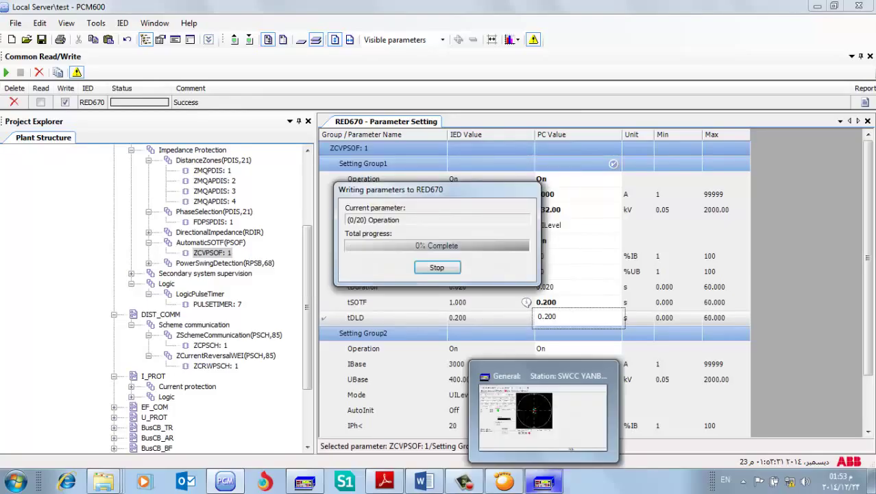
left_click(543, 410)
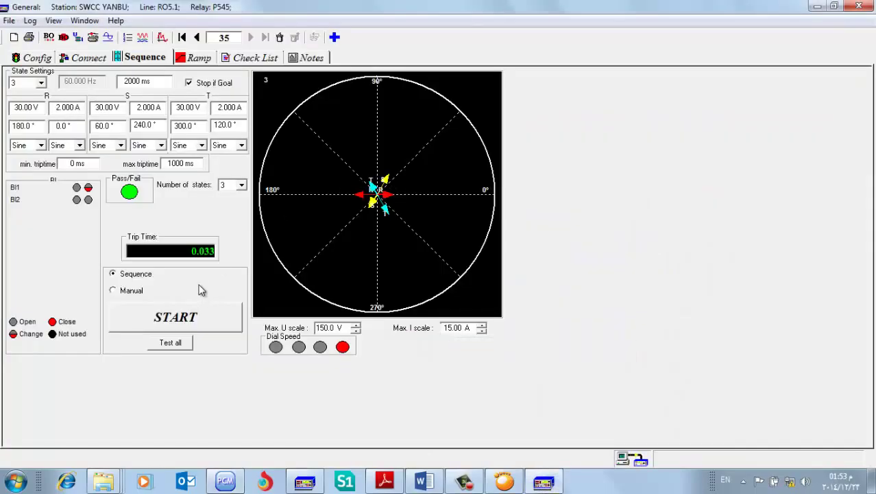
key("alt+Tab")
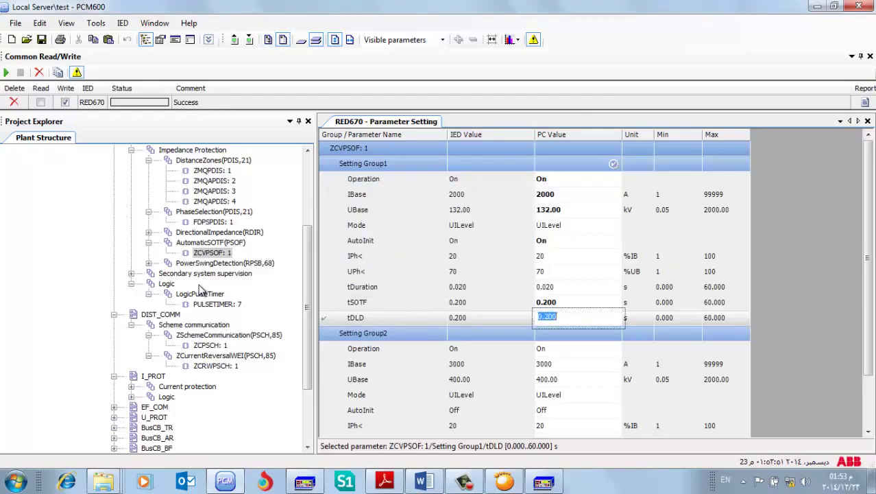
left_click(559, 485)
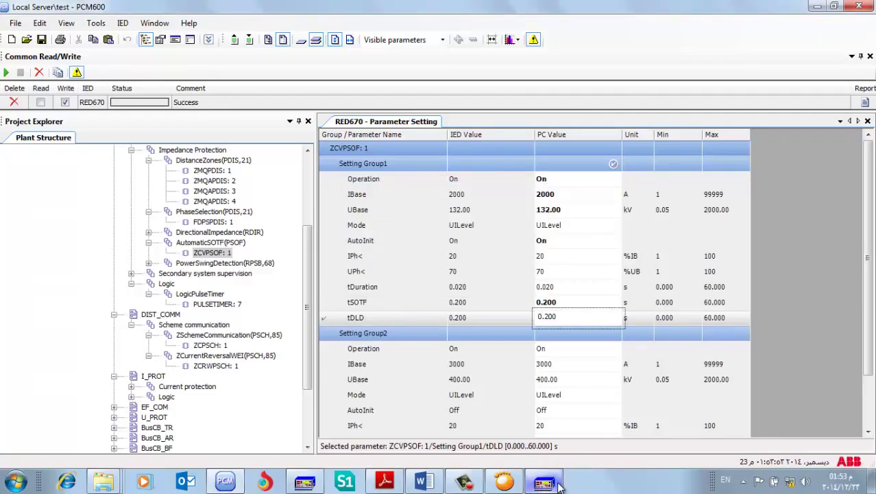
left_click(203, 320)
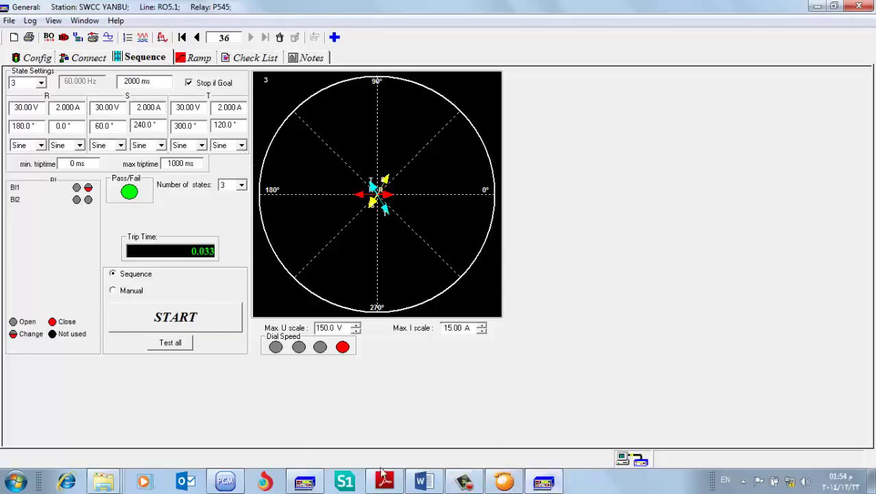
Switch to PCM600, set the Setting Group1 tSOTF PC value to 0.01 s, and write the changed ZCVPSOF: 1 parameters to the RED670
left_click(236, 484)
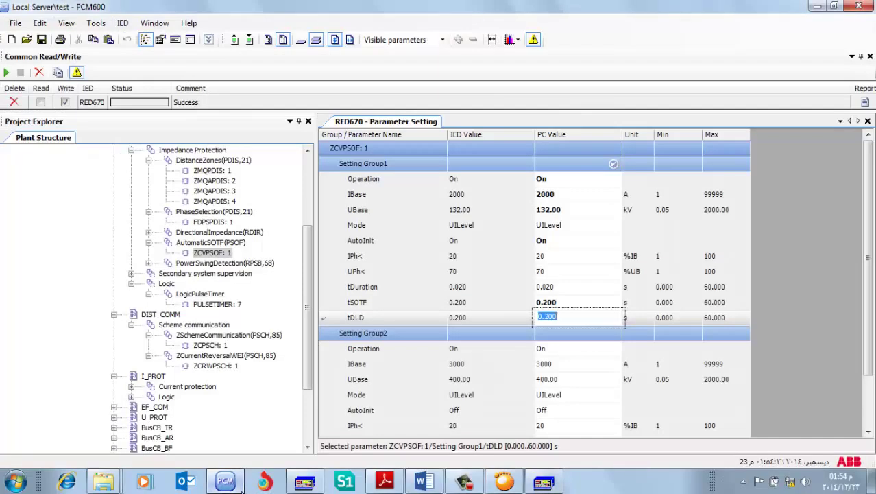
left_click(561, 301)
type("0.01")
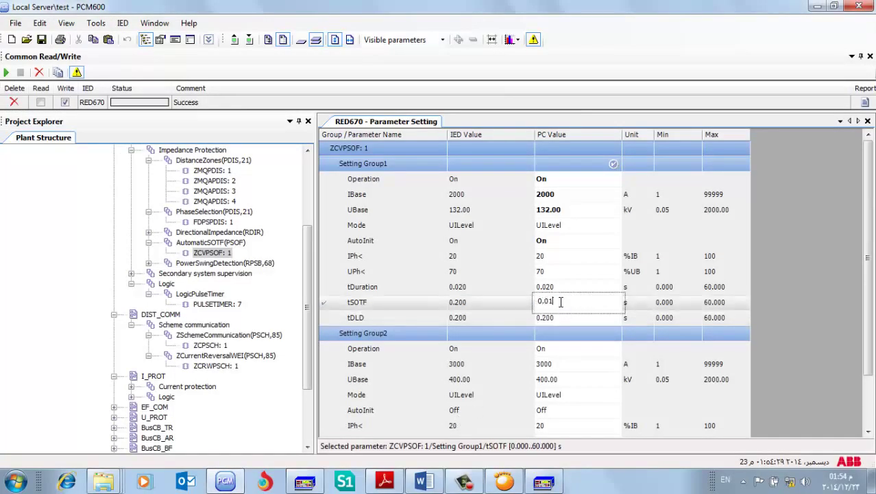
key("Return")
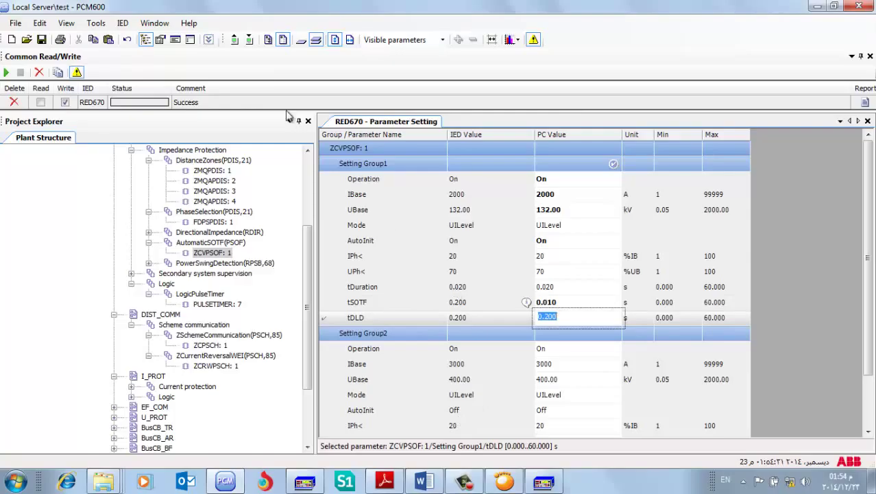
left_click(250, 39)
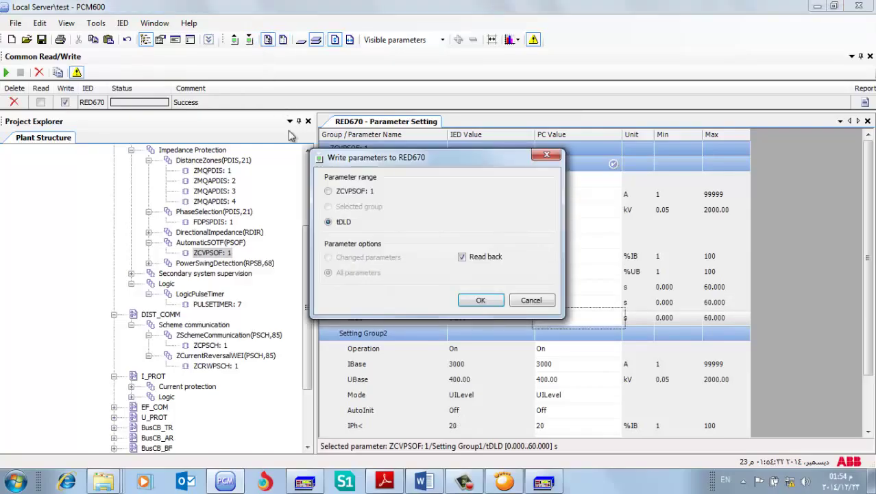
left_click(344, 192)
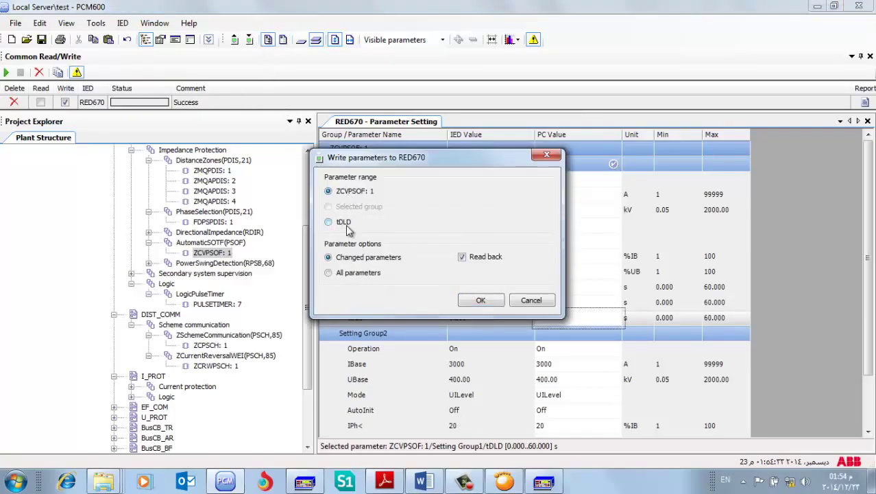
left_click(489, 301)
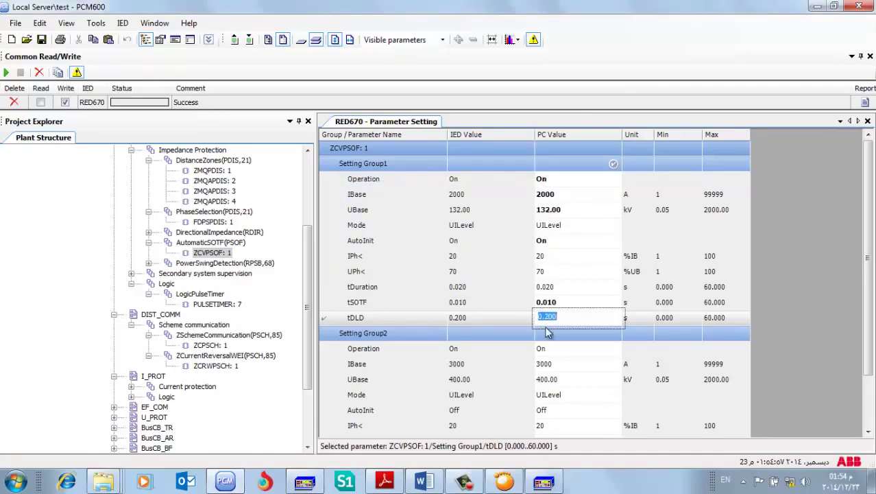
Switch to FREJA, run the fault sequence with tSOTF at 0.01 s, and return to PCM600
left_click(543, 482)
left_click(219, 324)
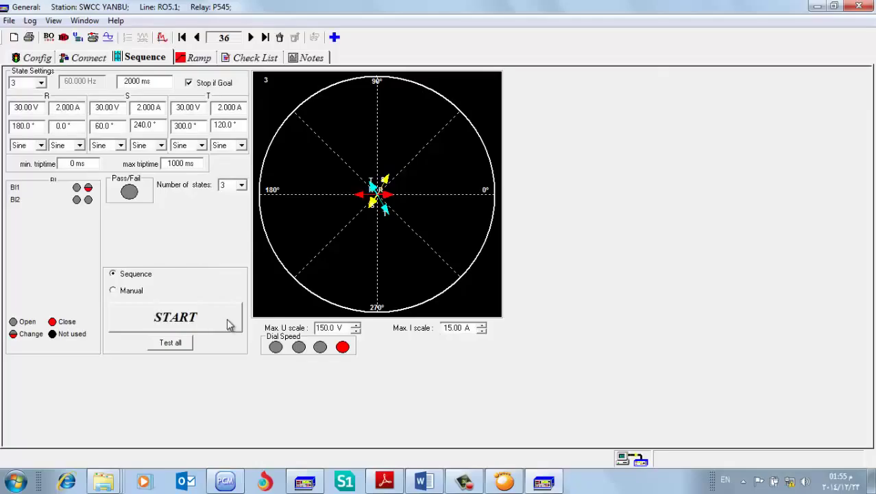
left_click(543, 481)
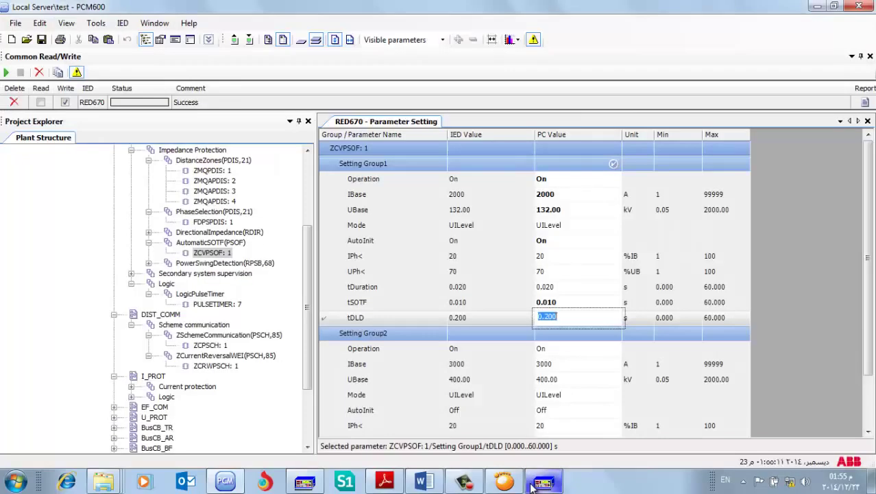
Set the Setting Group1 tSOTF PC value to 0.015 s and write all ZCVPSOF: 1 parameters to the RED670
left_click(562, 301)
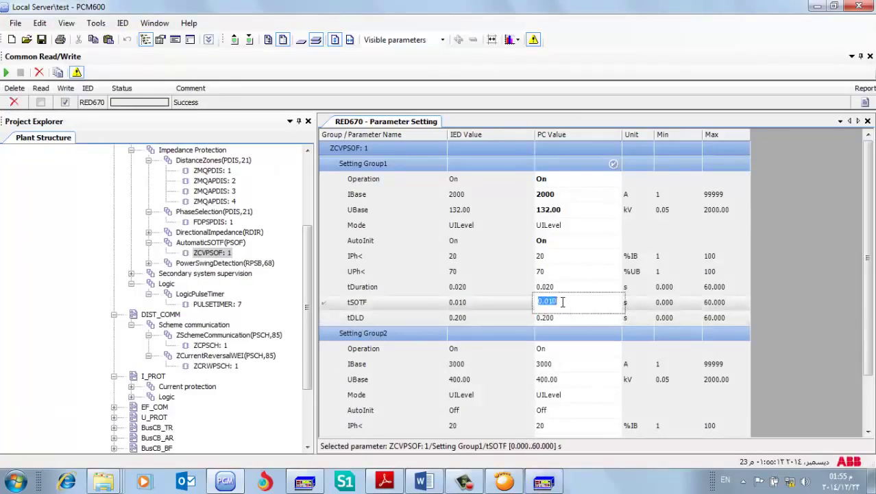
type("0.015")
key("Return")
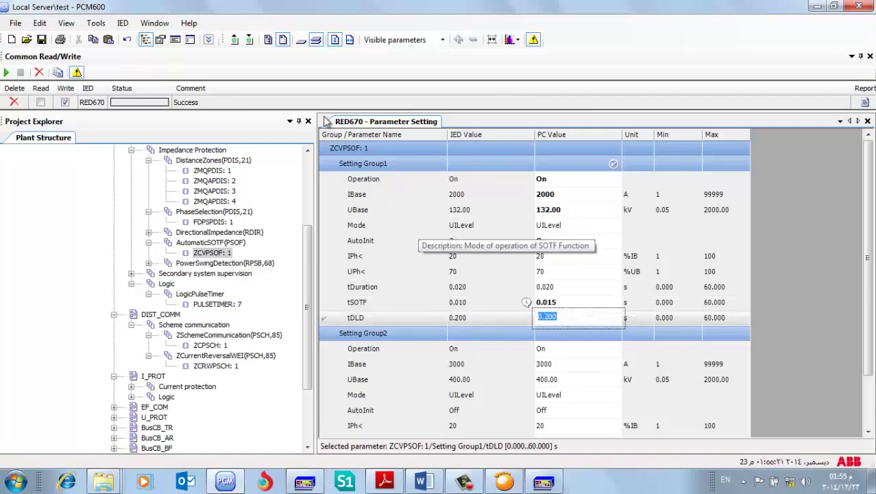
left_click(250, 41)
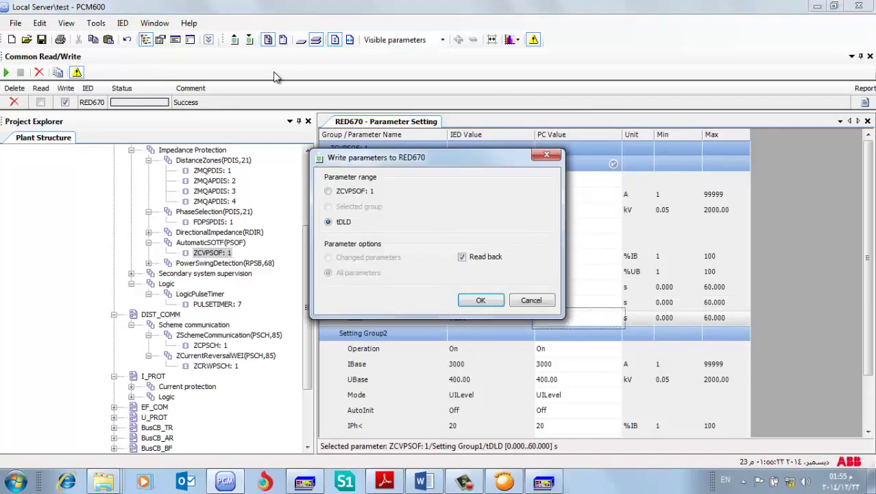
left_click(347, 190)
left_click(358, 273)
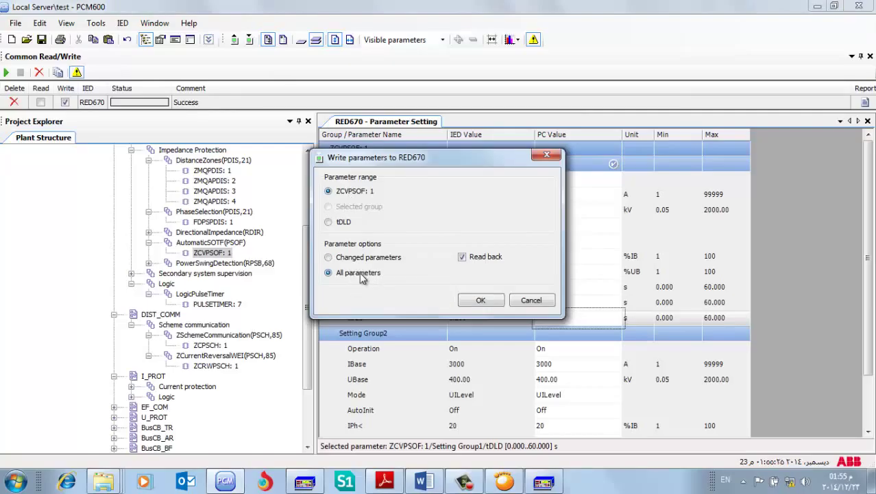
left_click(472, 300)
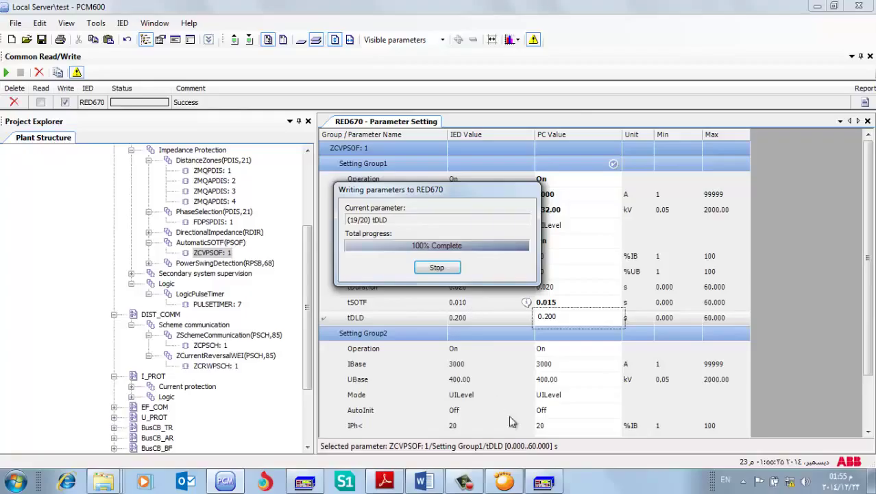
Switch to FREJA and run the three-state fault sequence with tSOTF at 0.015 s once the parameter write is complete
left_click(543, 482)
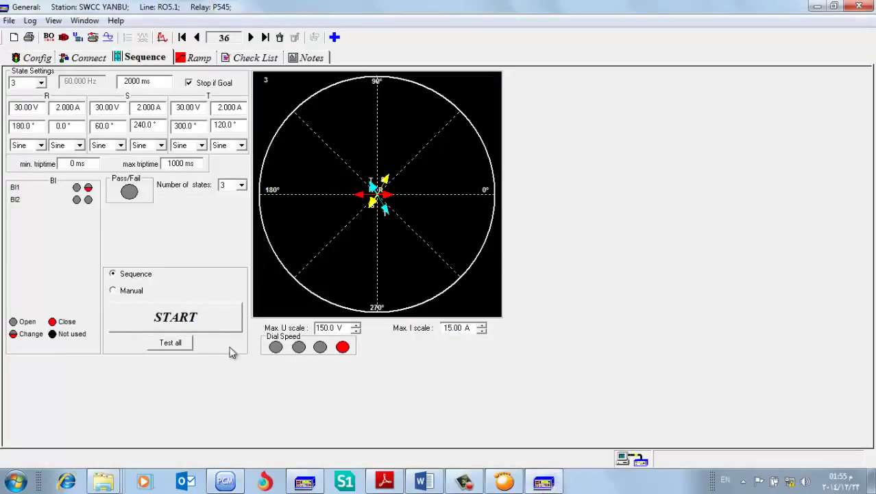
left_click(203, 314)
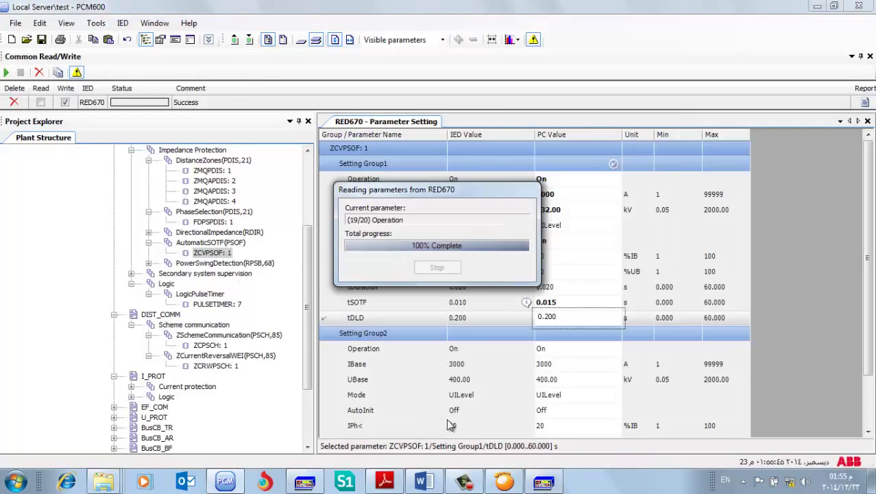
mouse_move(547, 483)
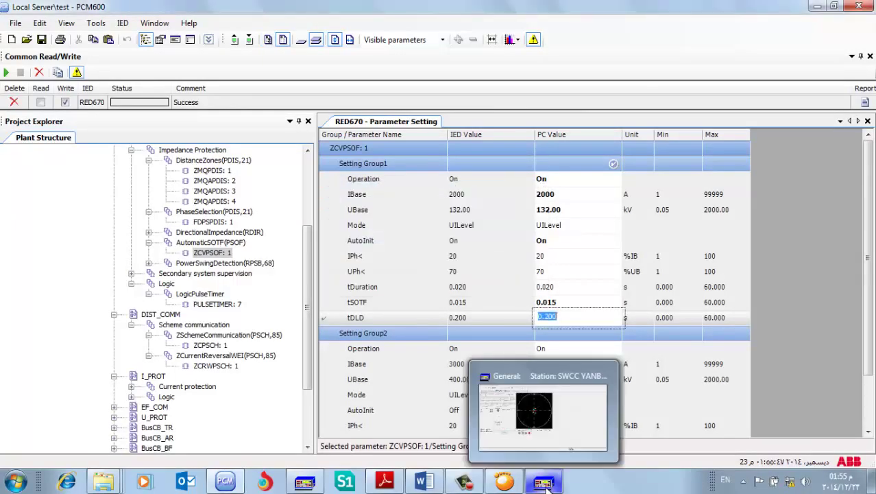
left_click(541, 408)
left_click(205, 313)
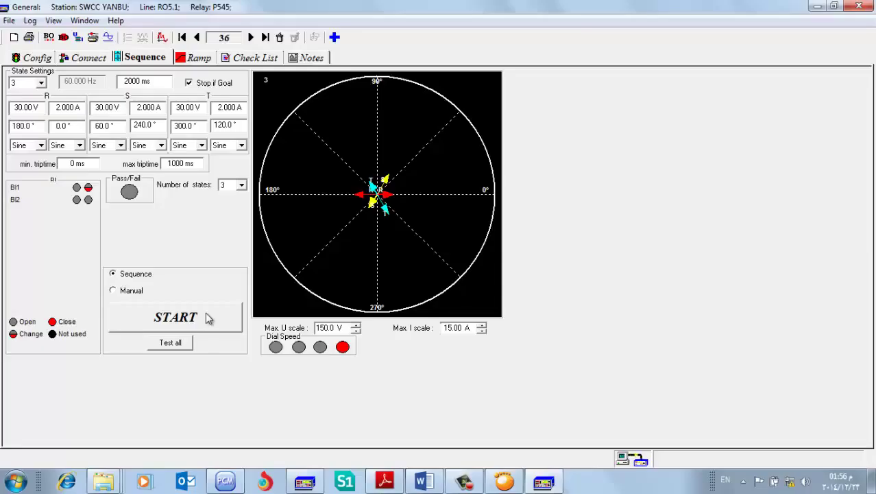
Set the duration of state 3 to 2500 ms and rerun the fault sequence
left_click(144, 83)
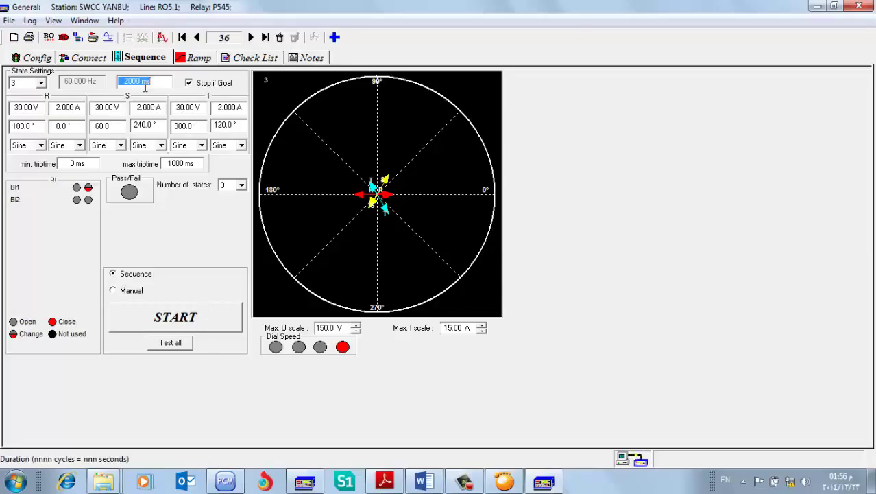
type("2500")
key("Tab")
left_click(202, 318)
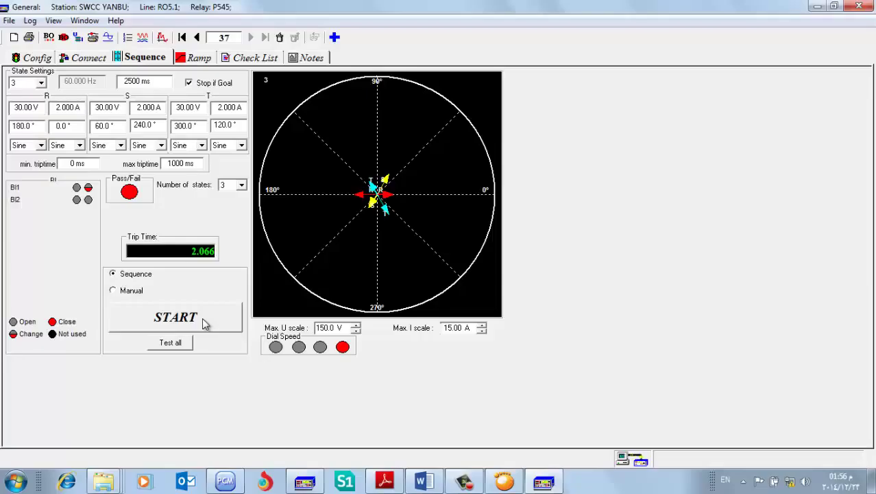
Switch to PCM600, set the Setting Group1 tSOTF PC value to 0.1 s, and write the ZCVPSOF: 1 parameters to the RED670
left_click(224, 481)
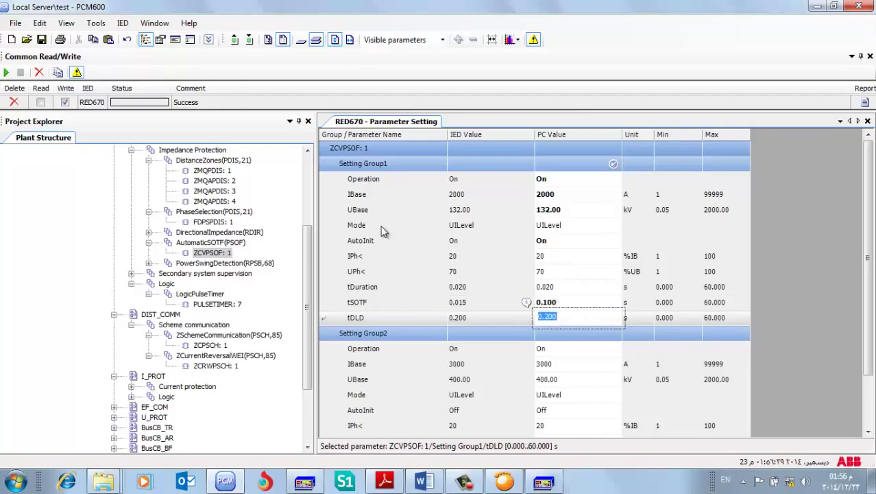
left_click(250, 41)
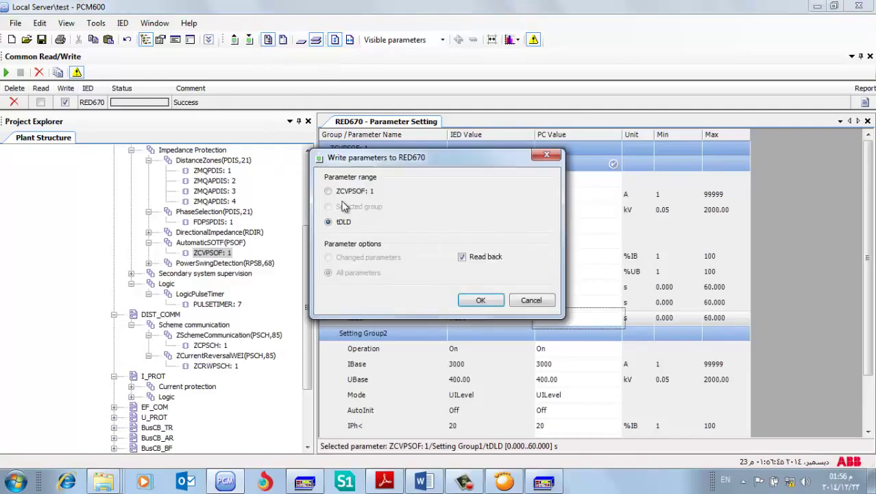
left_click(346, 189)
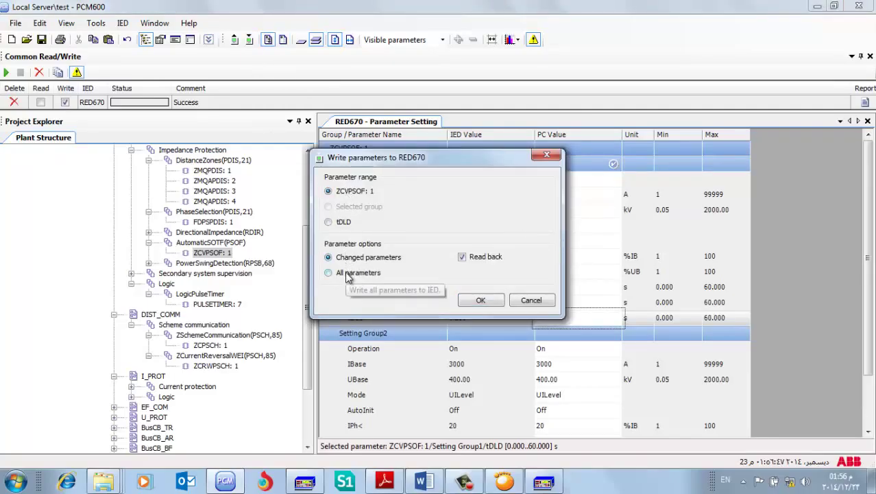
left_click(481, 300)
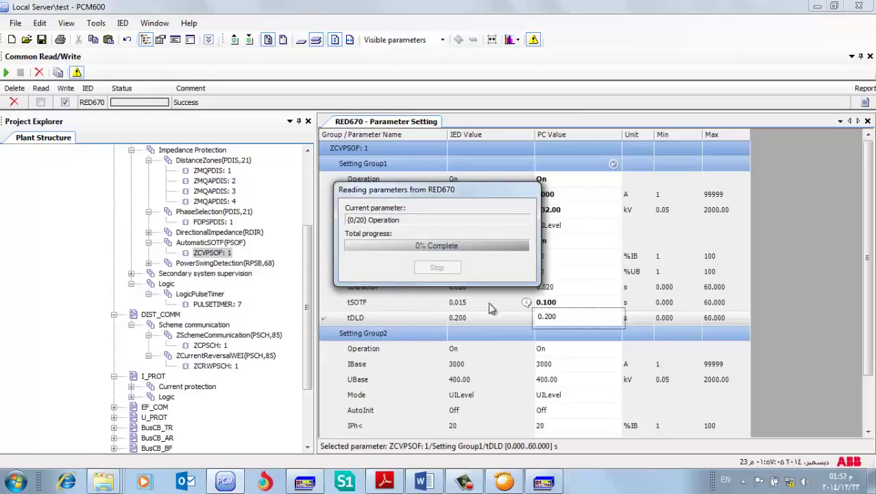
Switch to FREJA and run the fault sequence with tSOTF at 0.1 s
mouse_move(543, 482)
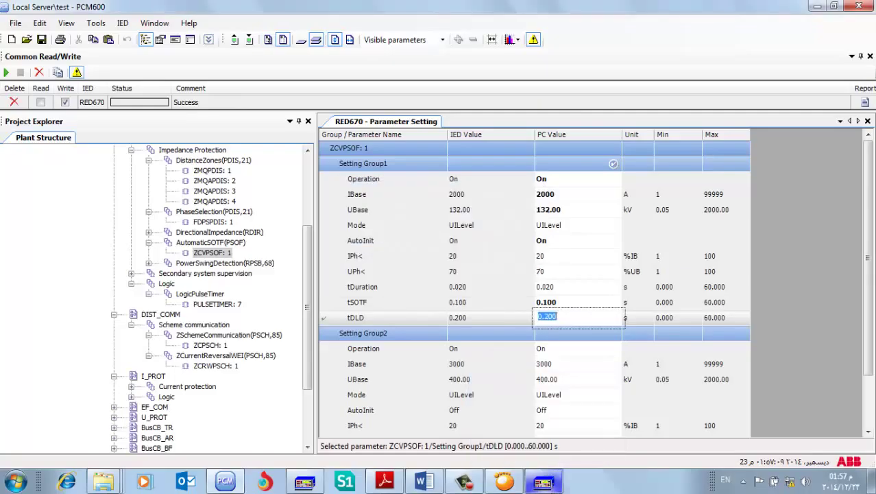
left_click(543, 482)
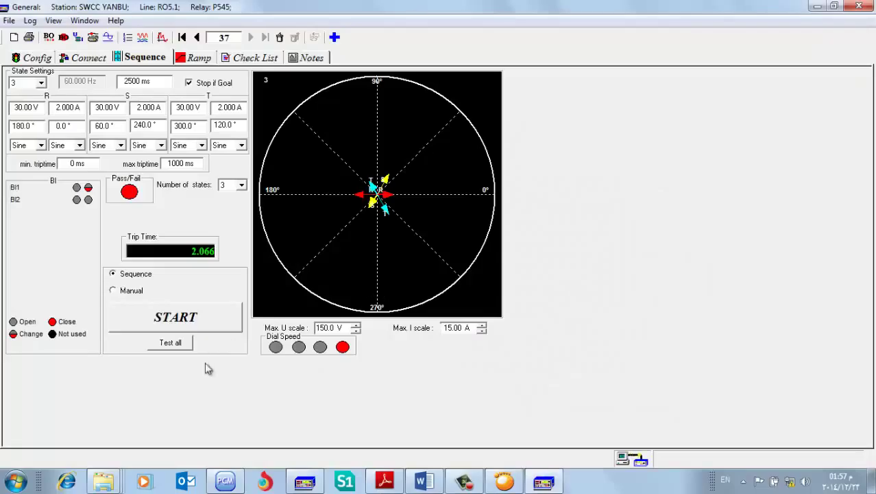
left_click(205, 310)
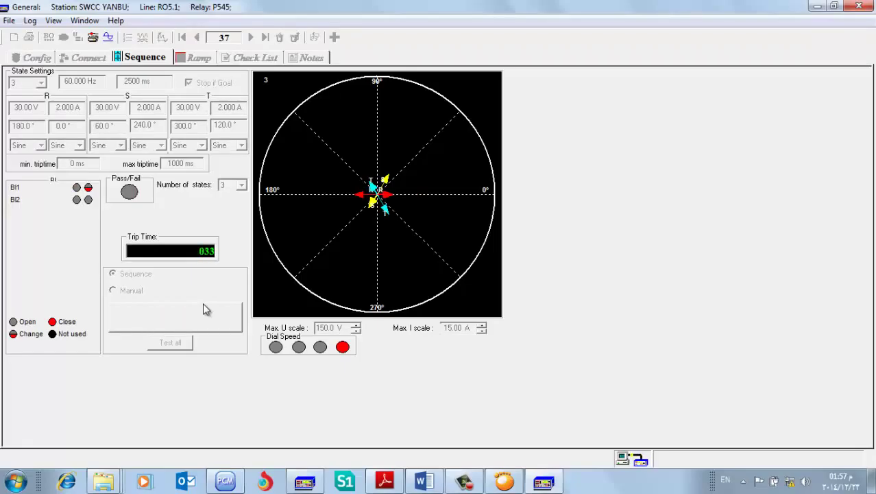
Switch to PCM600, set the Setting Group1 tSOTF PC value to 0.02 s, and write the parameters to the RED670
left_click(543, 482)
left_click(552, 303)
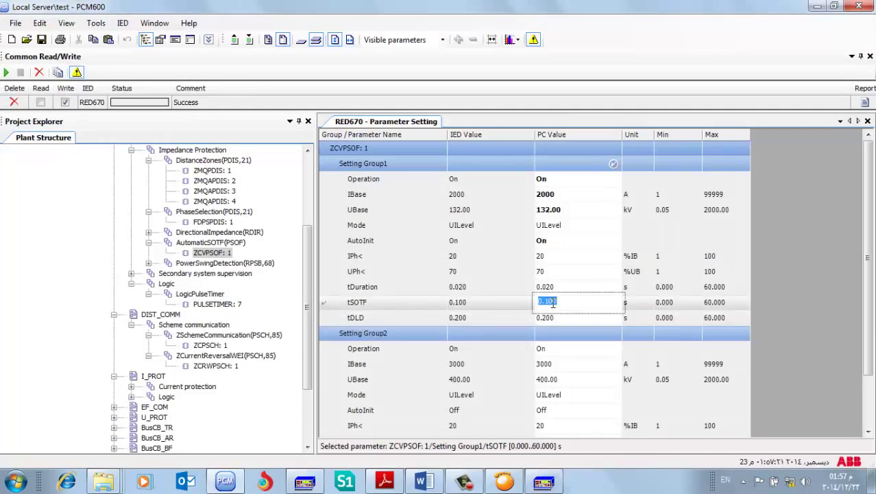
type("0.020")
key("Return")
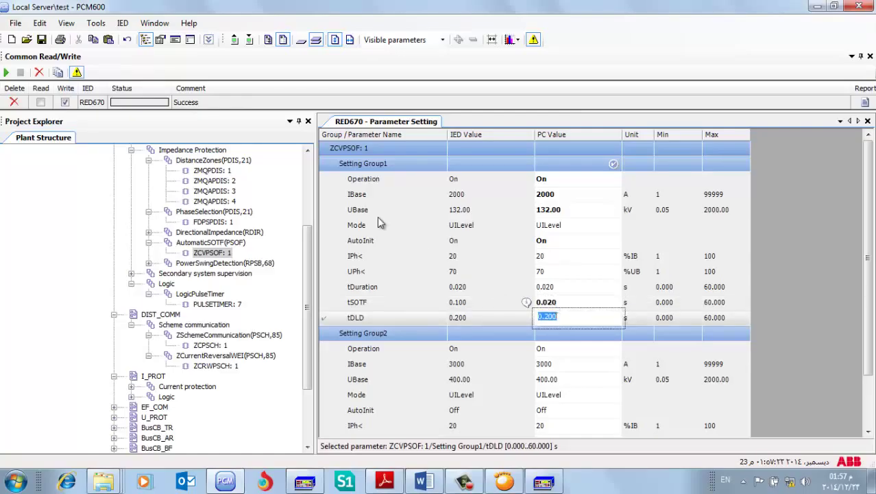
left_click(249, 40)
left_click(491, 301)
Switch to FREJA, run the fault sequence with tSOTF at 0.02 s, and review the settings of states 1 and 3
left_click(540, 483)
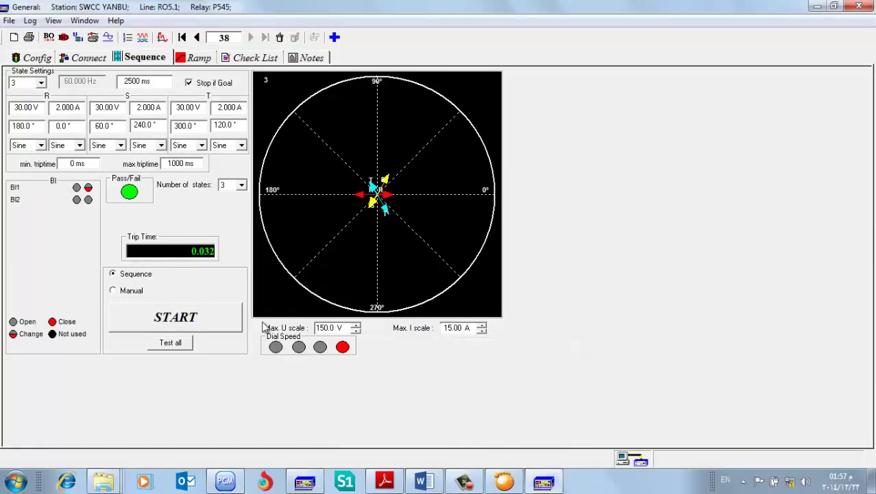
left_click(231, 321)
left_click(41, 83)
left_click(30, 95)
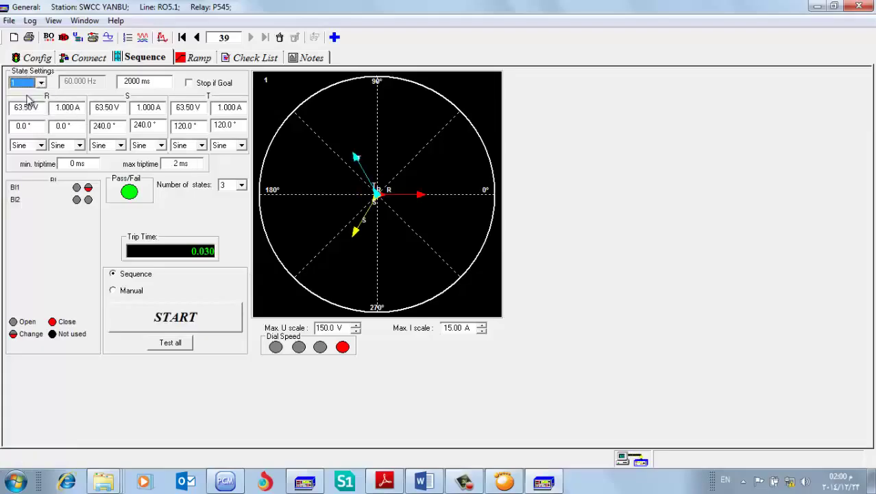
left_click(42, 82)
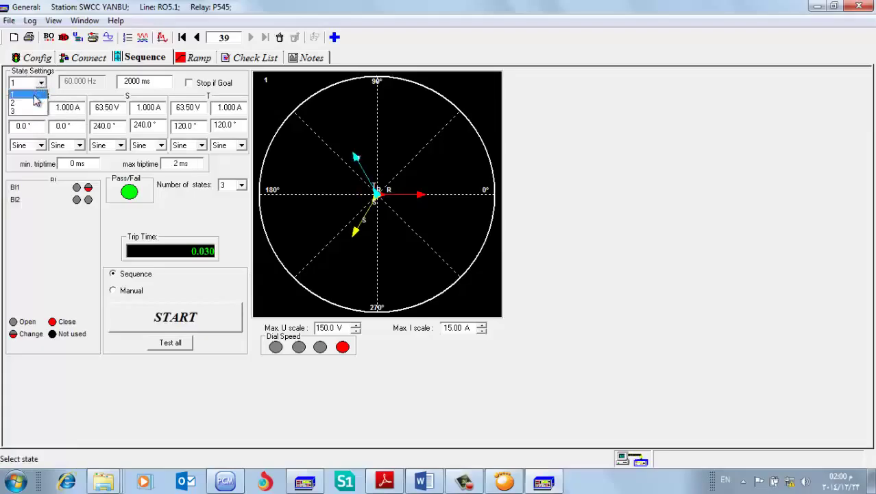
left_click(31, 110)
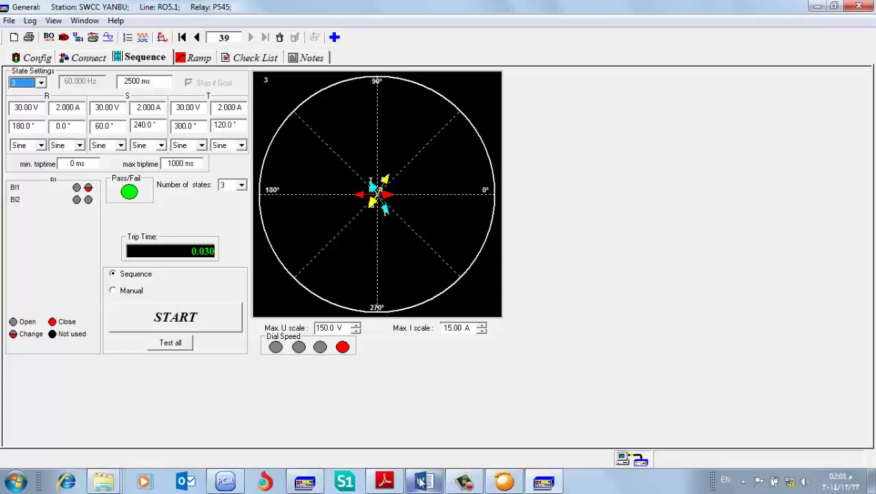
left_click(464, 482)
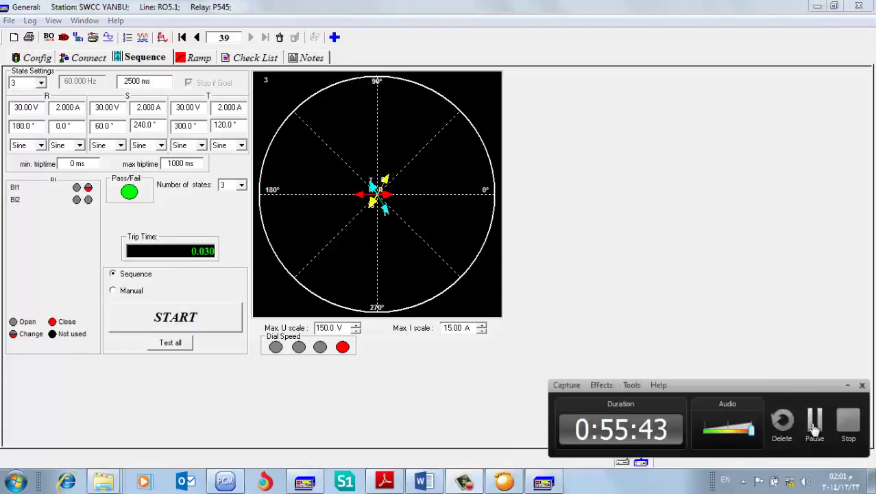